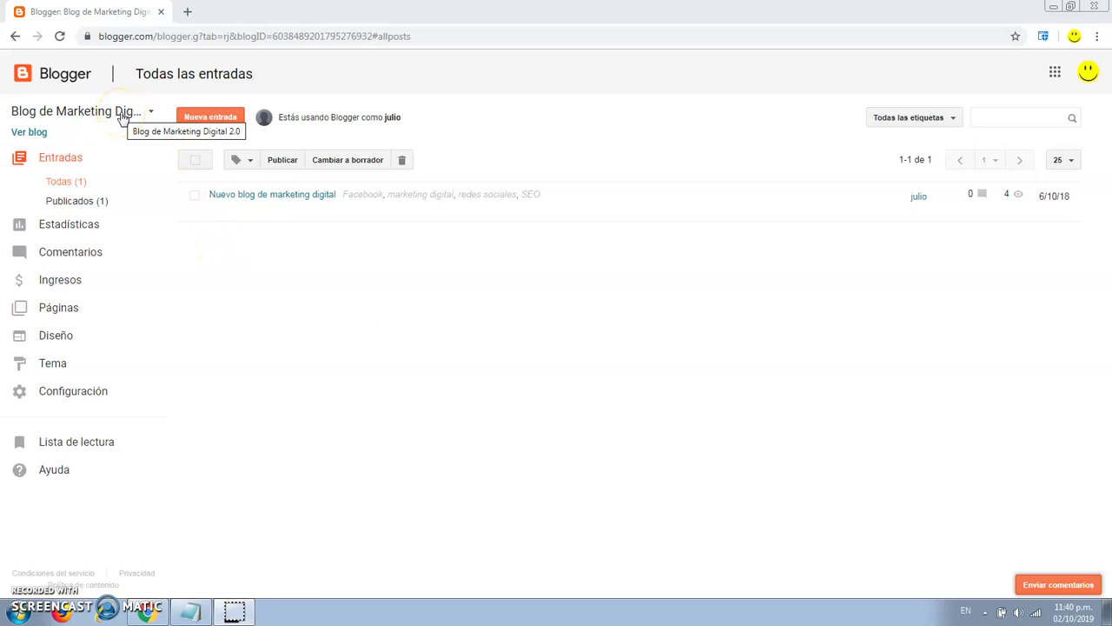
Switch to Blog de Marketing Digital 2.0 and open its public blog in a new tab.
left_click(122, 114)
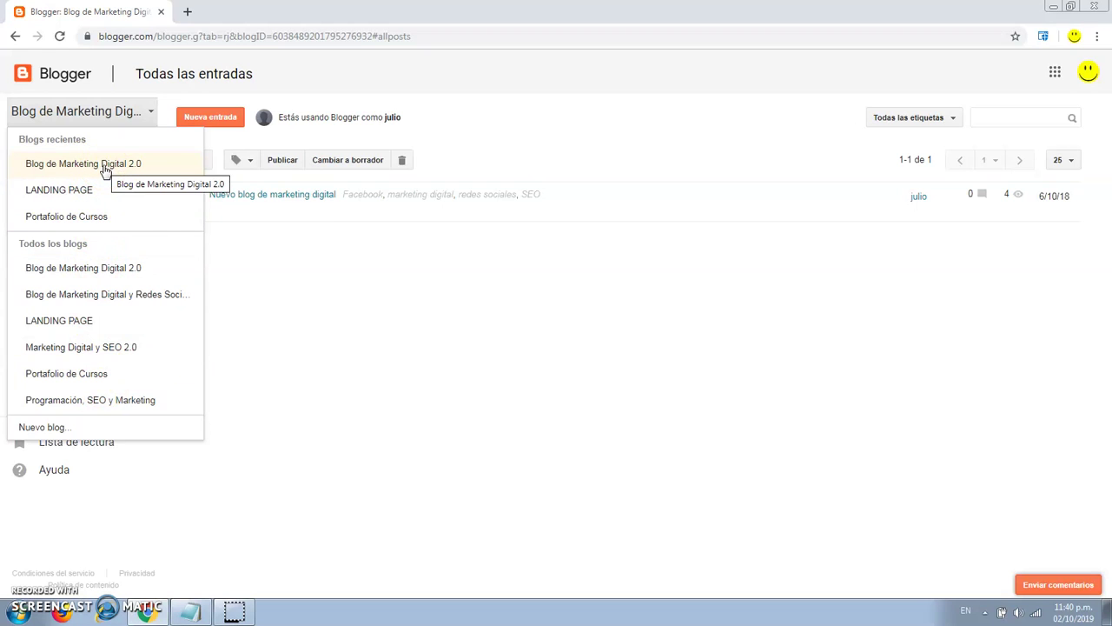
left_click(103, 170)
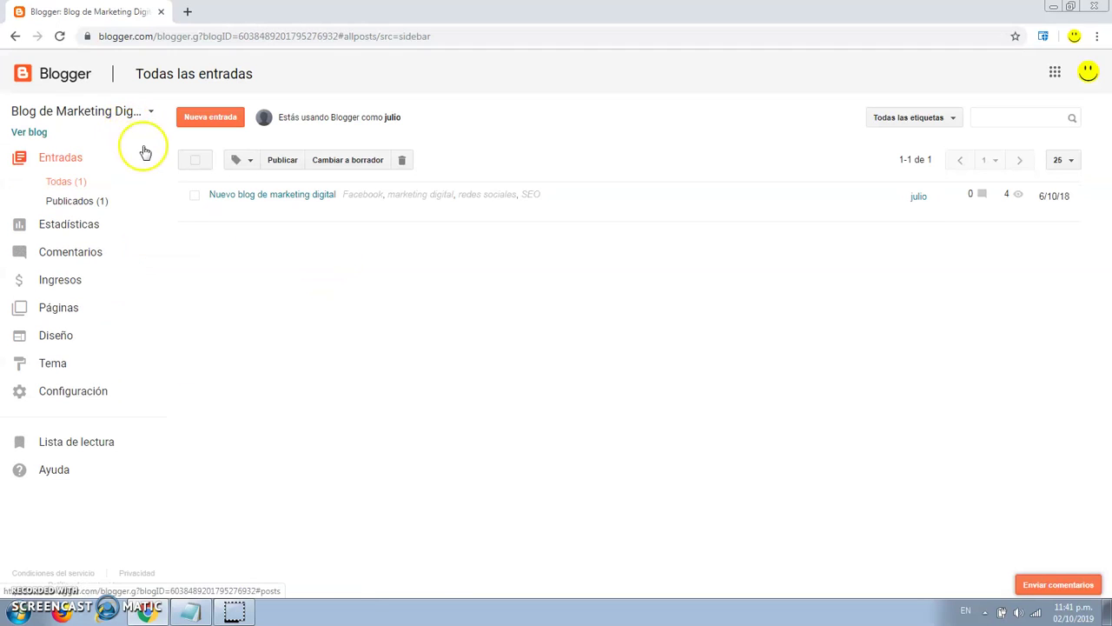
left_click(36, 136)
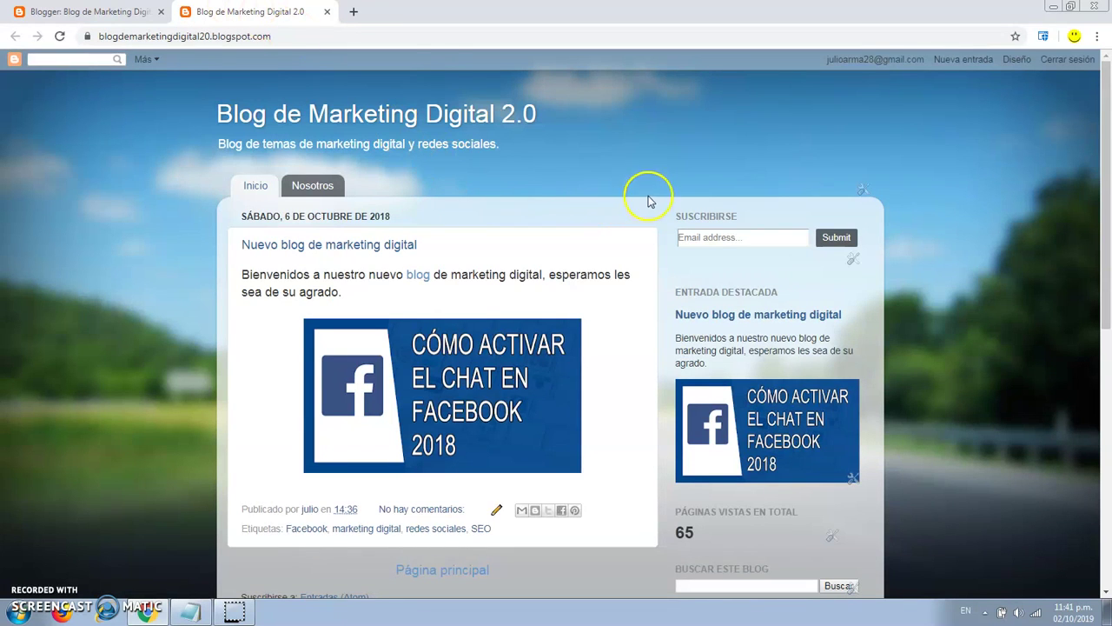
Look over the public blog, then return to the dashboard's list of posts.
scroll(648, 201, "down", 4)
scroll(648, 201, "up", 4)
scroll(648, 200, "down", 7)
scroll(649, 201, "up", 7)
left_click(111, 11)
left_click(282, 11)
left_click(104, 12)
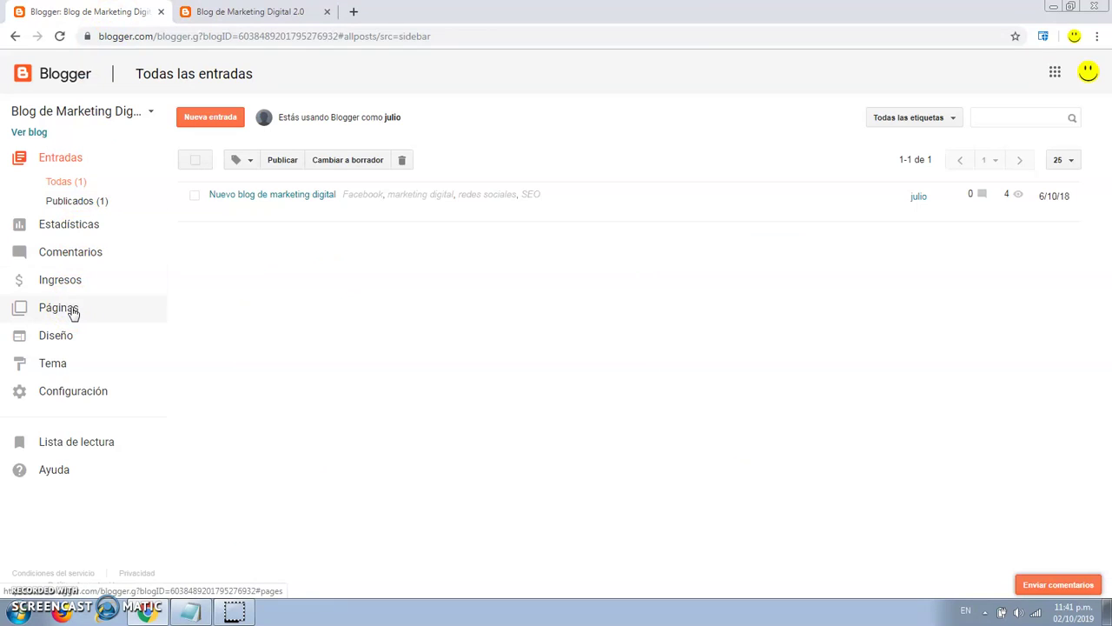
Create a new page titled Contacto with the message 'Escríbanos y le responderemos a la brevedad posible. Muchas gracias.'.
left_click(72, 311)
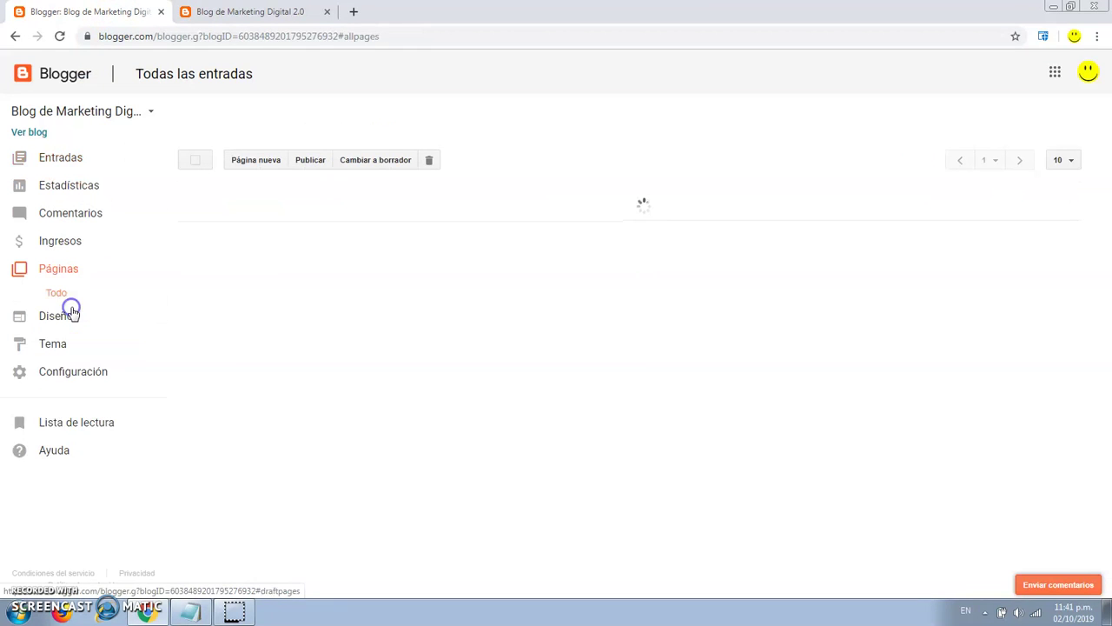
left_click(256, 164)
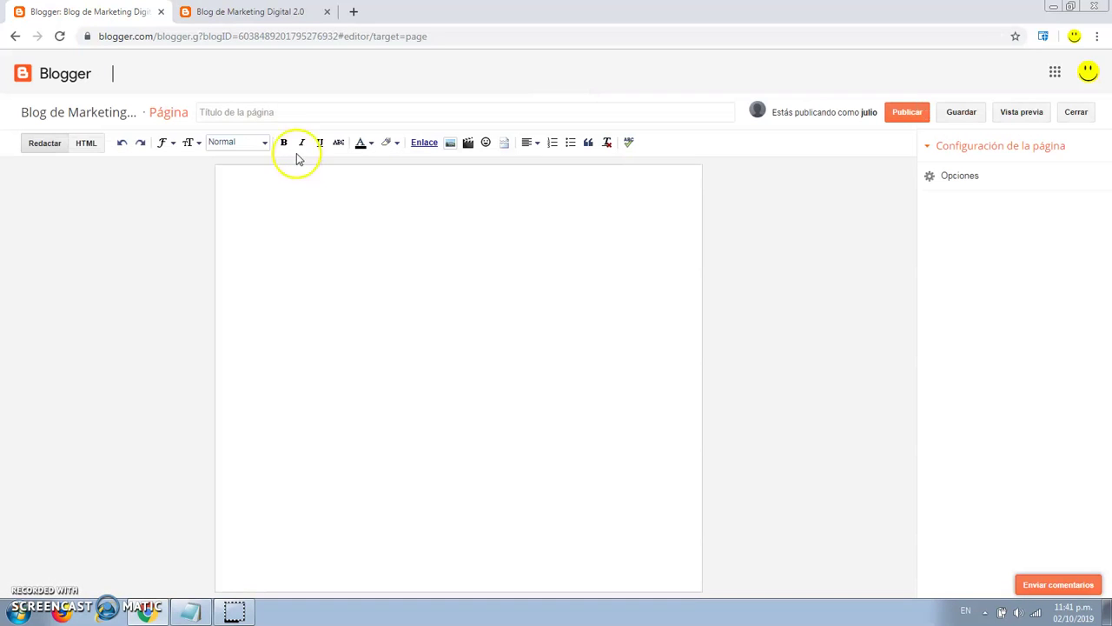
left_click(288, 113)
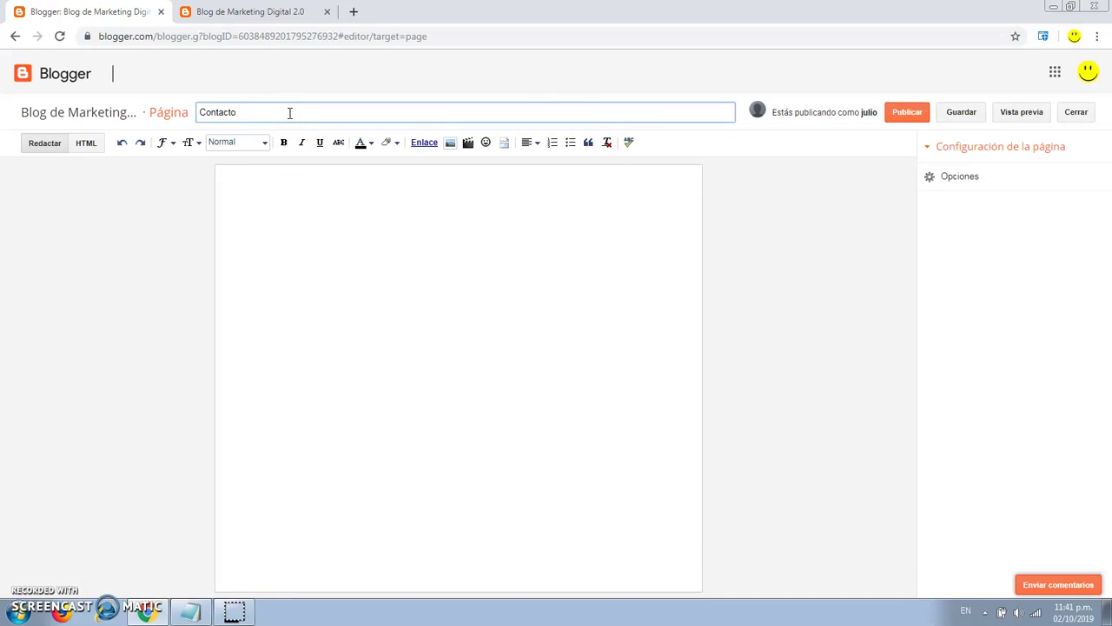
left_click(289, 185)
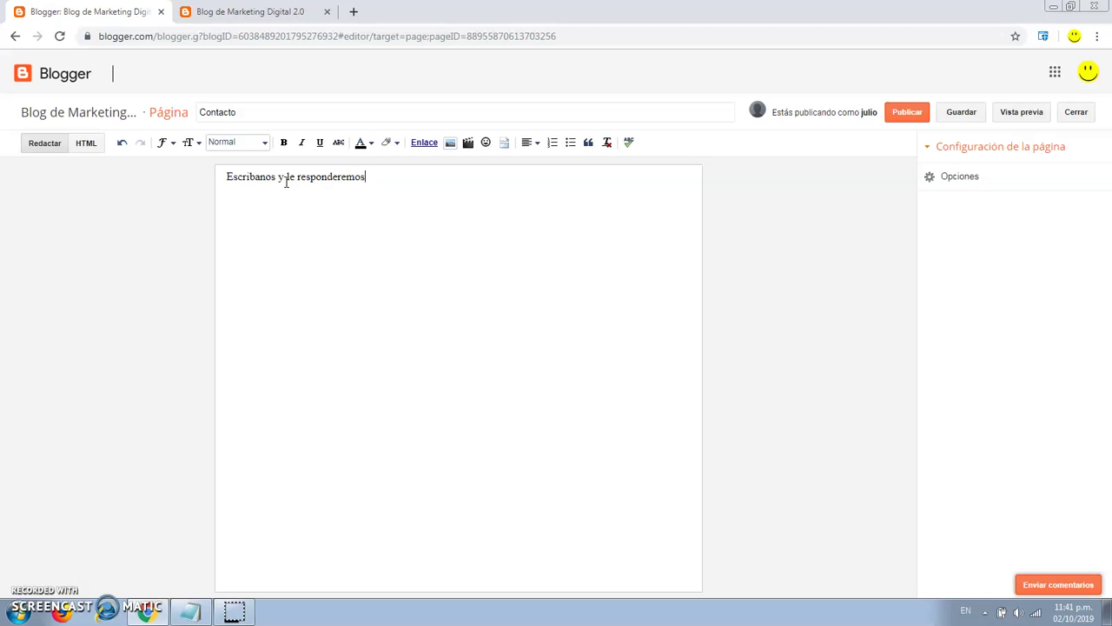
type("brevedad posible. Muchas gracias.")
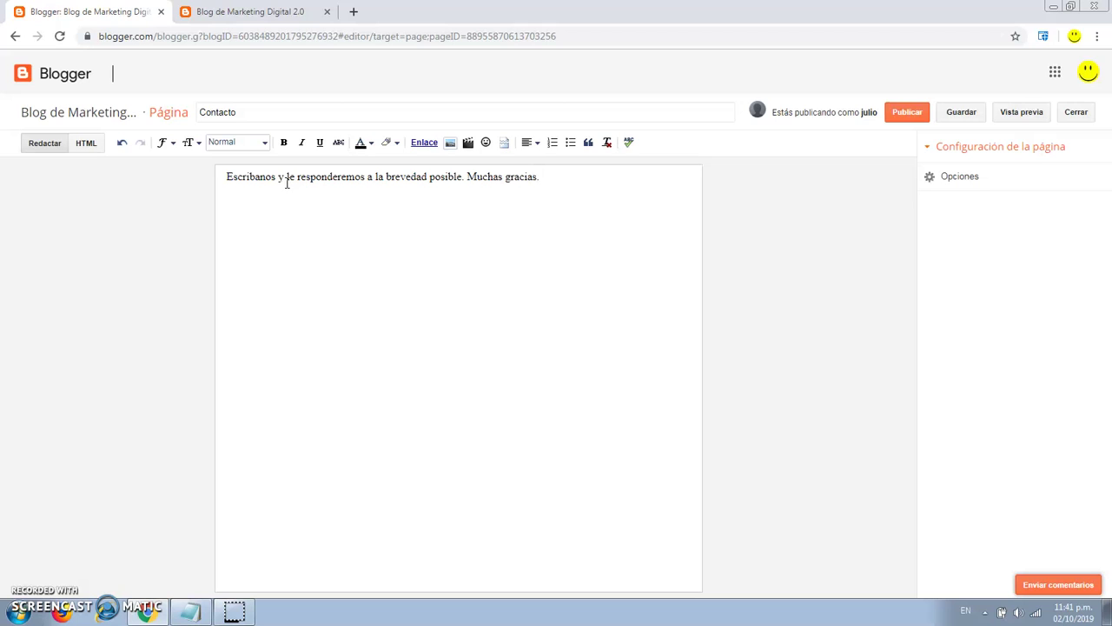
key("BackSpace")
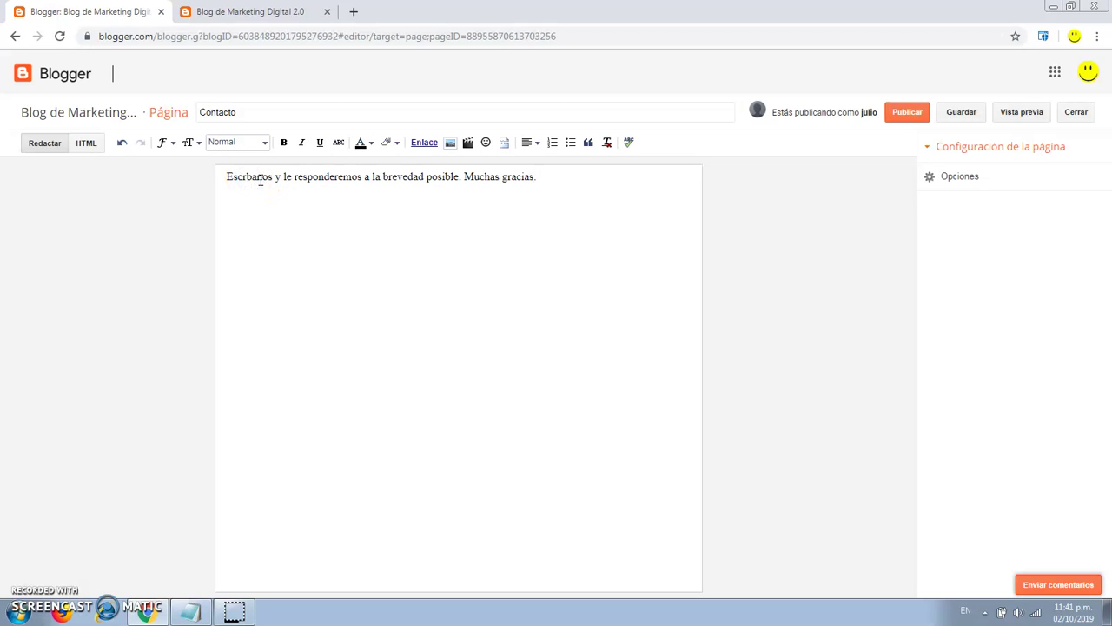
key("alt+shift")
type("í")
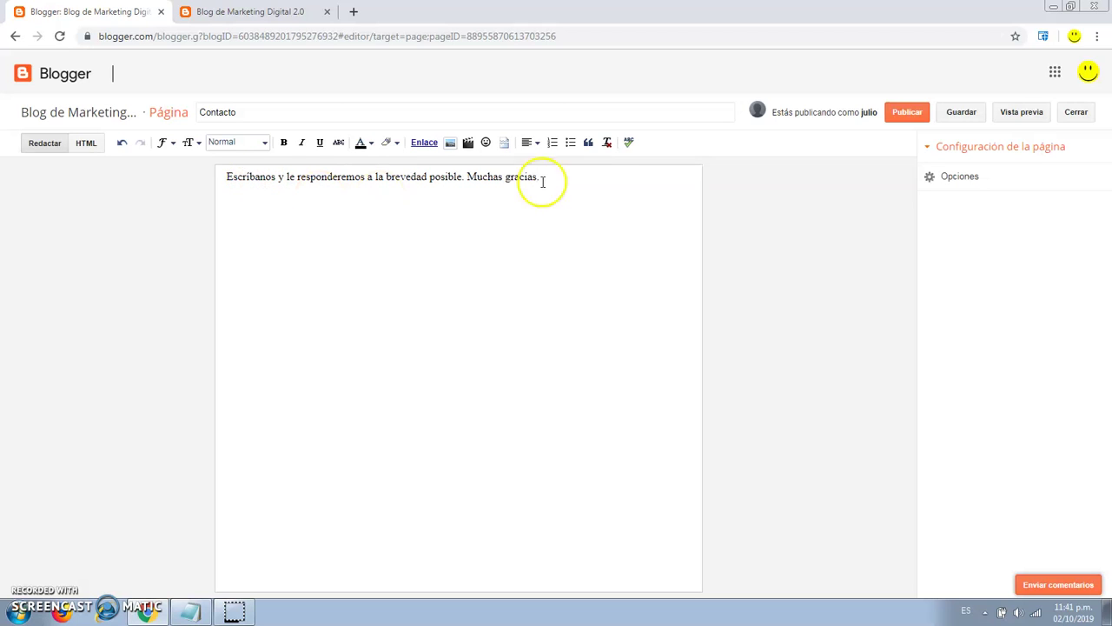
Make all of the page text Grande size and publish the Contacto page.
key("ctrl+a")
left_click(192, 142)
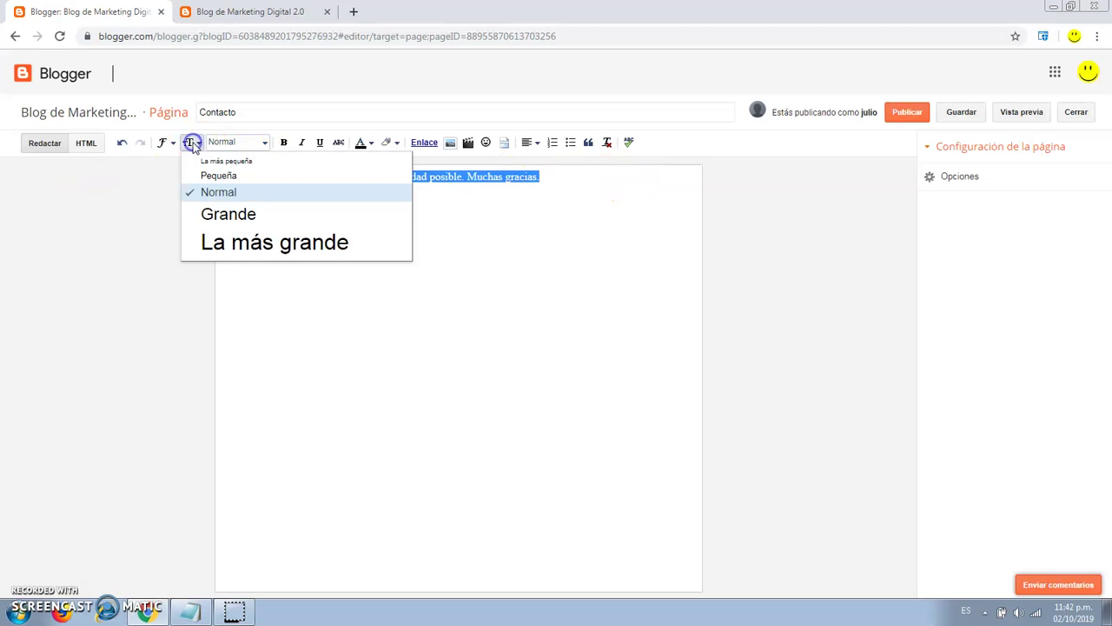
left_click(244, 214)
left_click(360, 207)
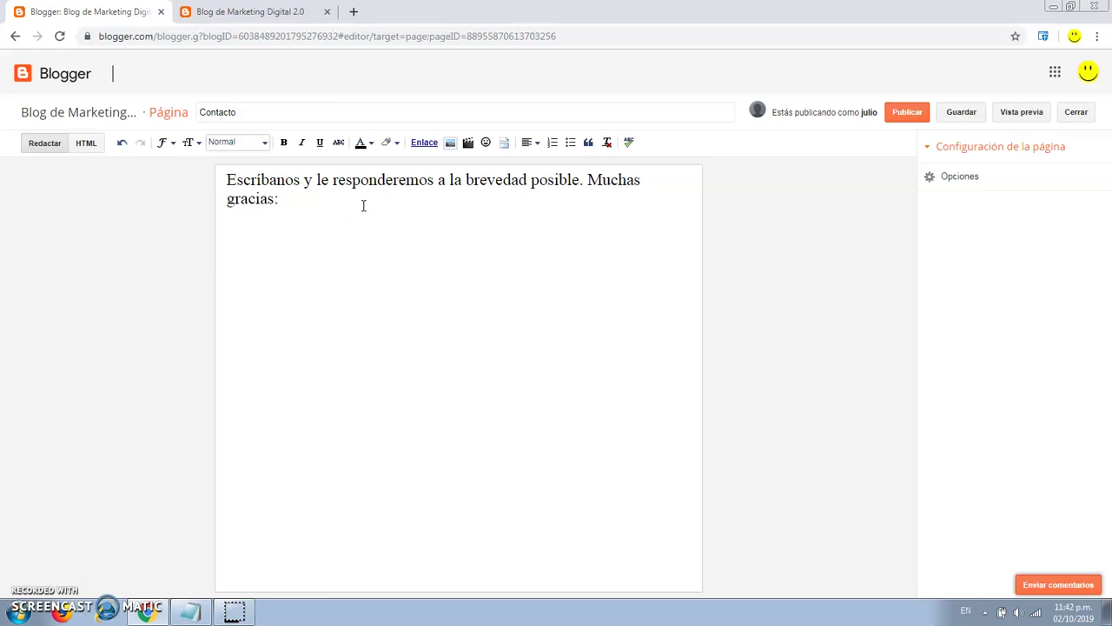
left_click(907, 112)
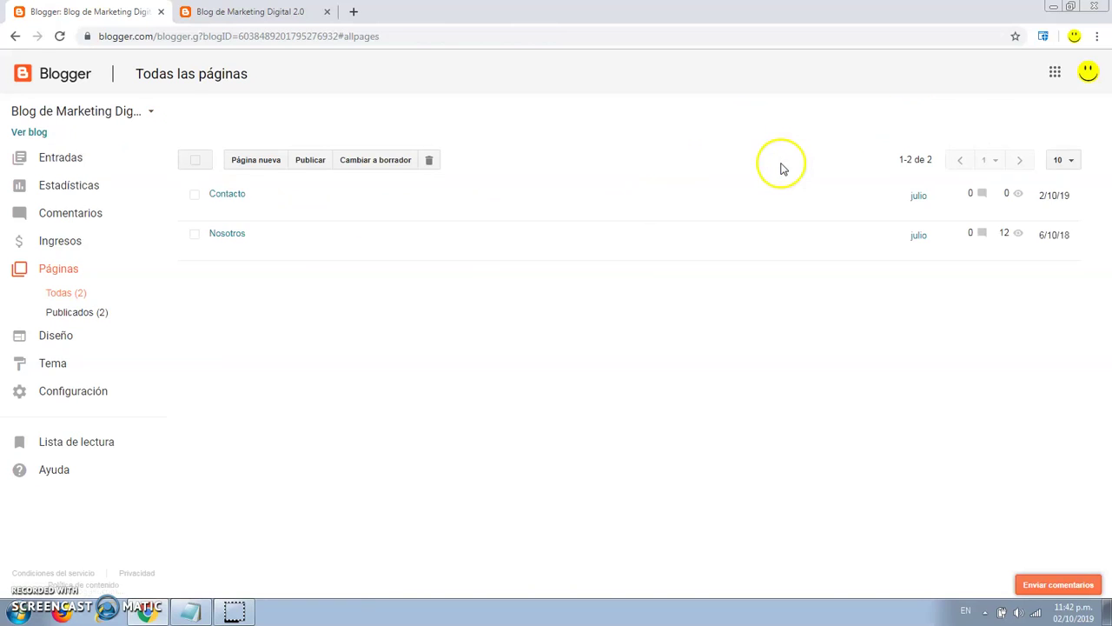
Reload the live blog to check for the new page, then return to the dashboard.
left_click(250, 11)
left_click(59, 36)
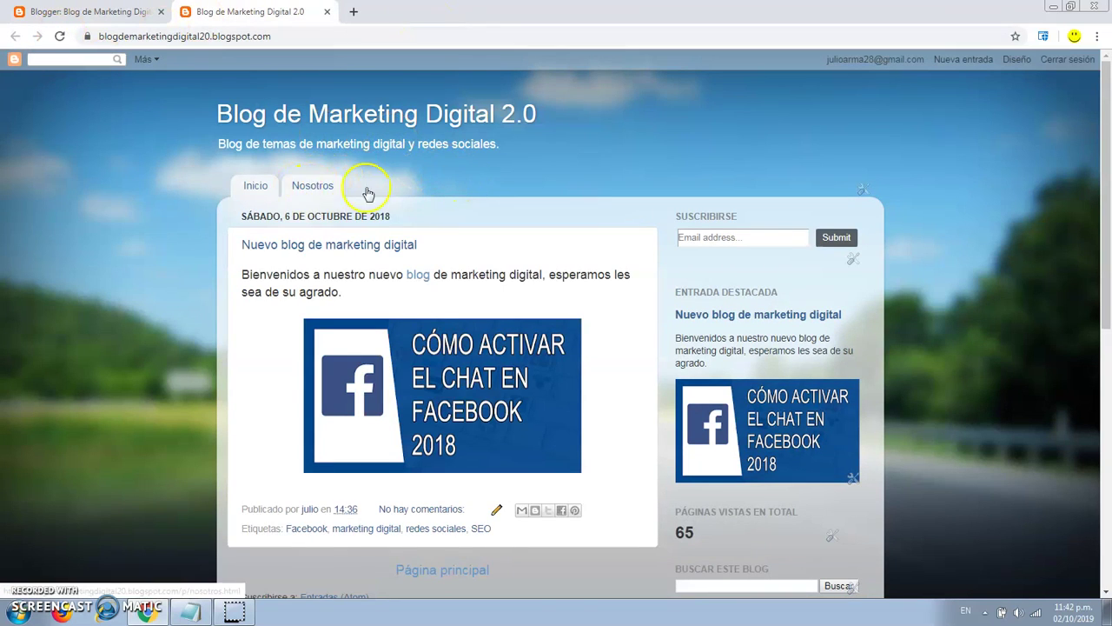
left_click(148, 12)
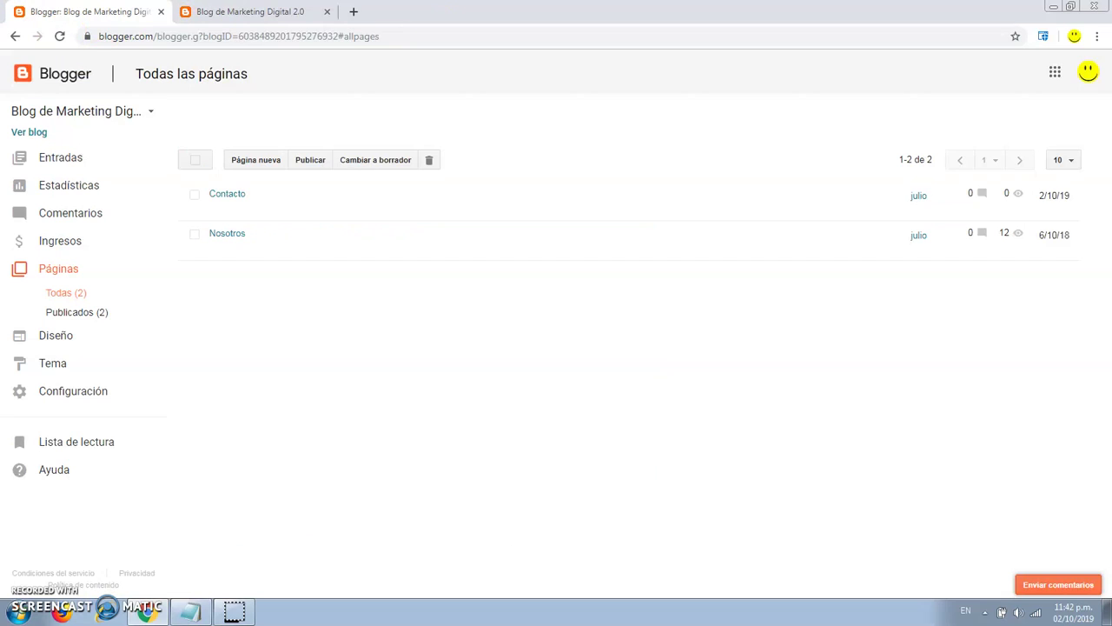
In Diseño, tick Contacto in the Páginas gadget, save the gadget, and save the layout.
left_click(69, 344)
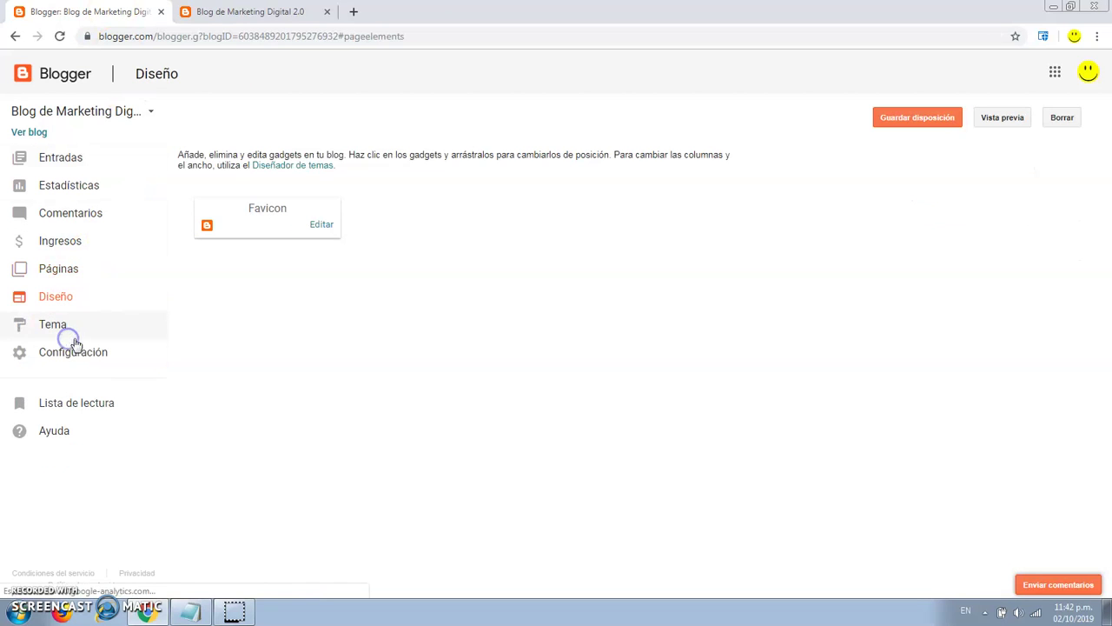
scroll(738, 266, "down", 2)
scroll(739, 266, "down", 1)
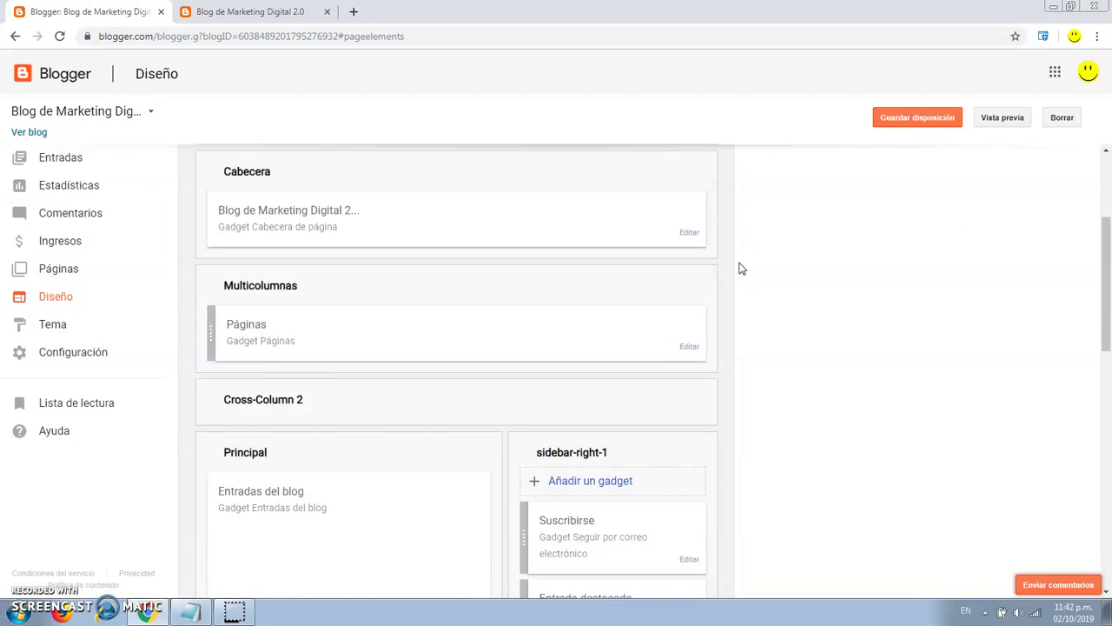
left_click(689, 347)
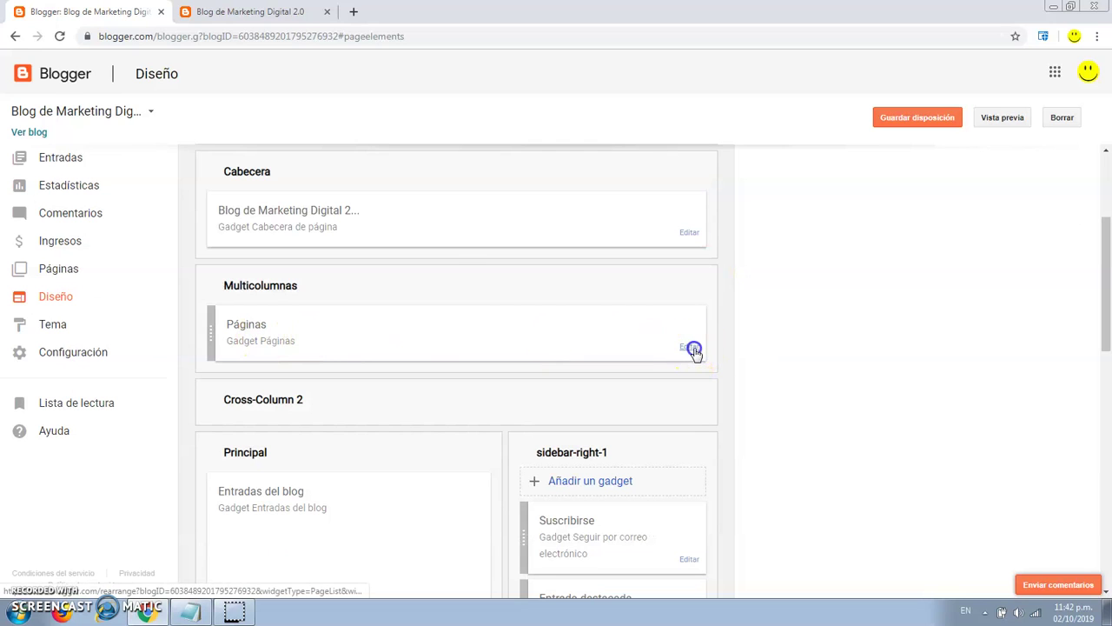
scroll(202, 273, "down", 1)
left_click(91, 225)
scroll(320, 259, "down", 2)
scroll(322, 259, "down", 1)
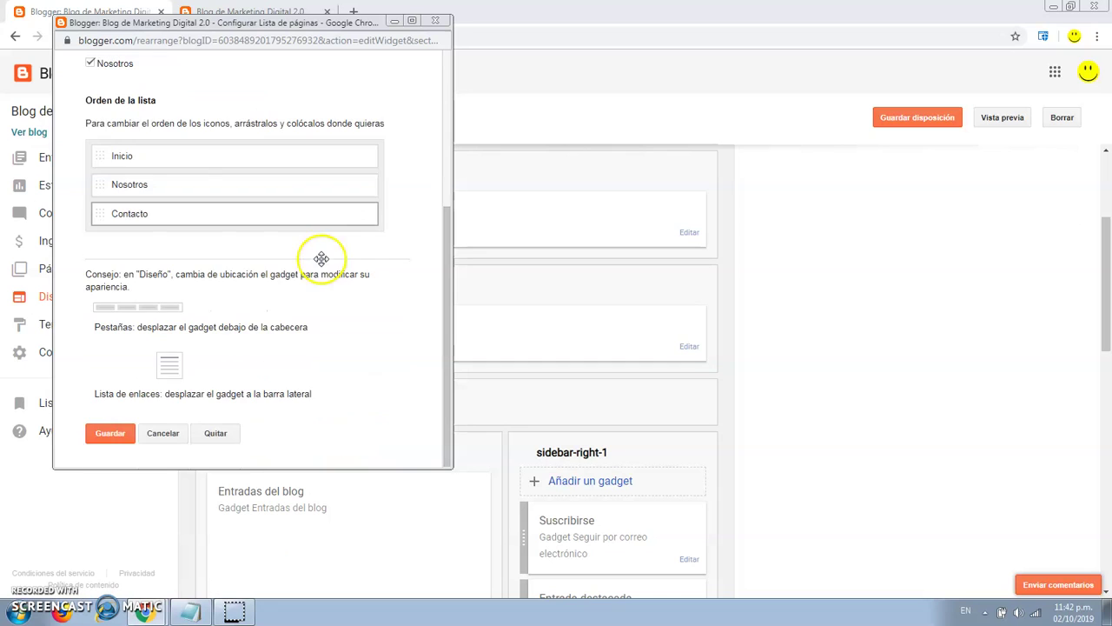
left_click(110, 433)
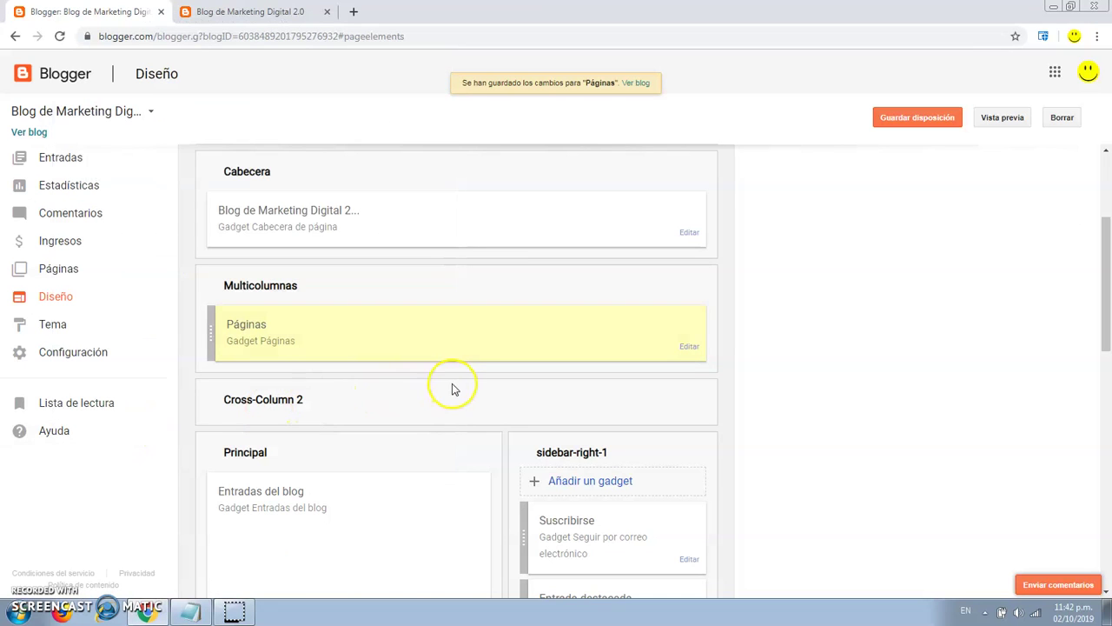
left_click(921, 117)
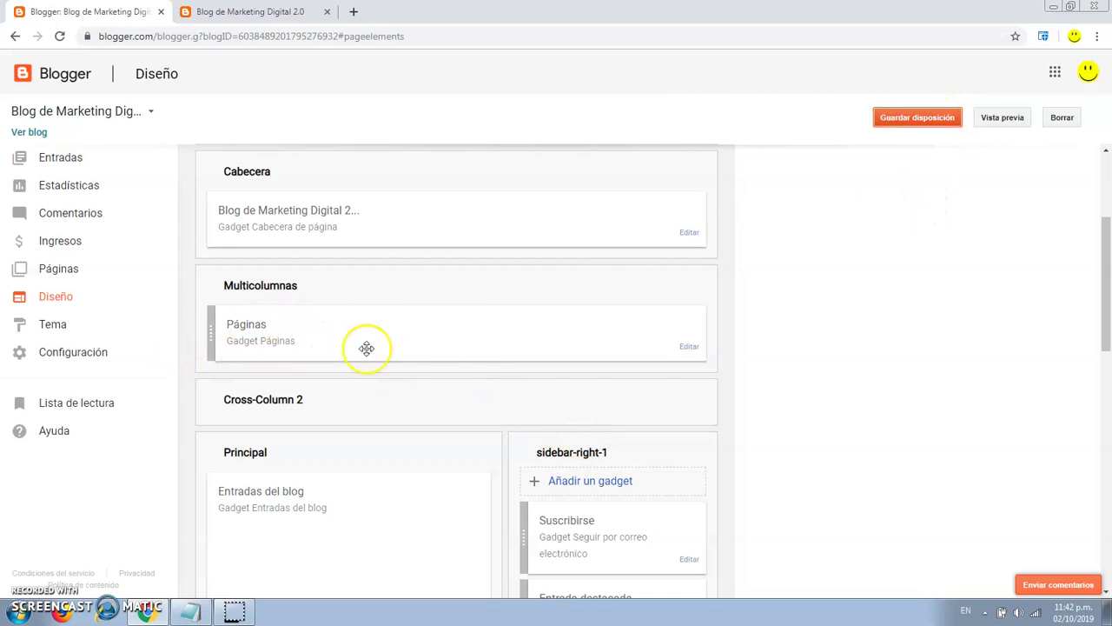
left_click(586, 482)
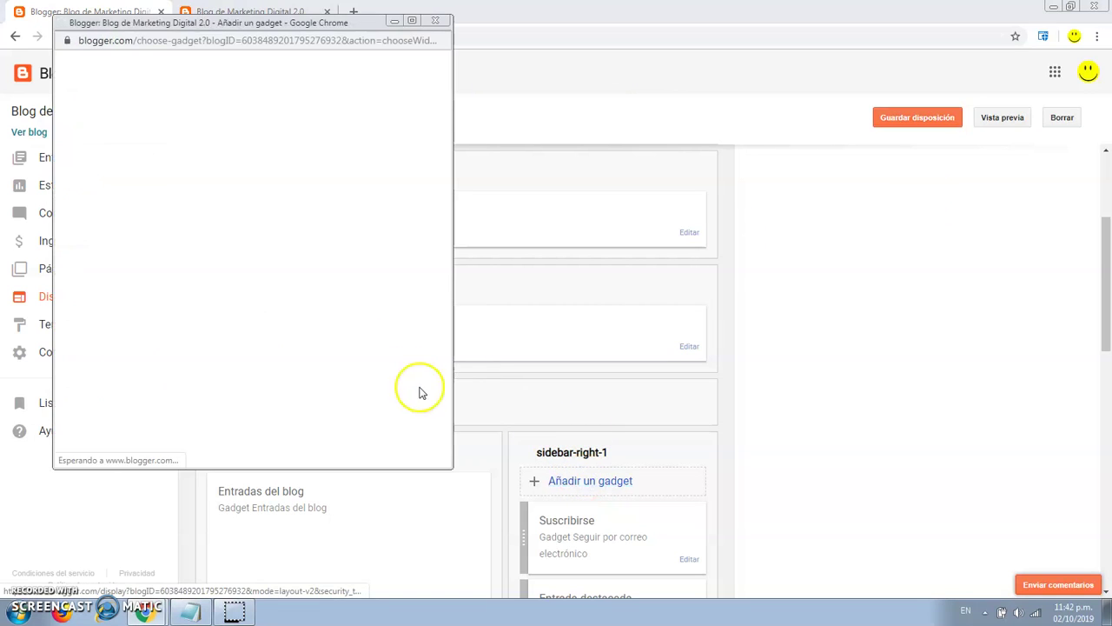
scroll(305, 284, "down", 4)
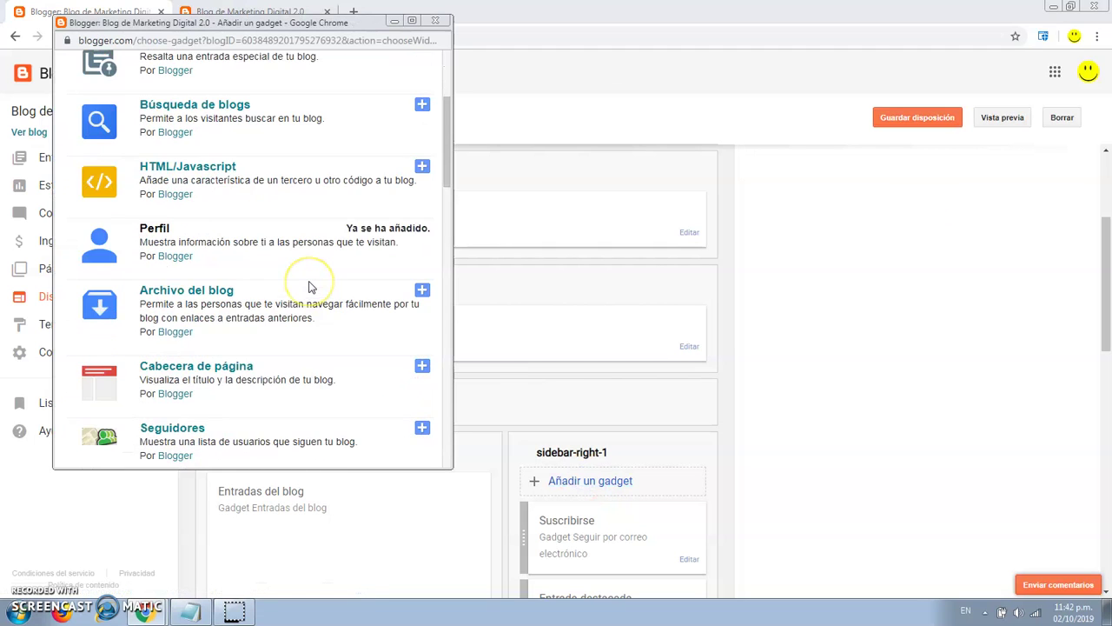
scroll(311, 287, "down", 2)
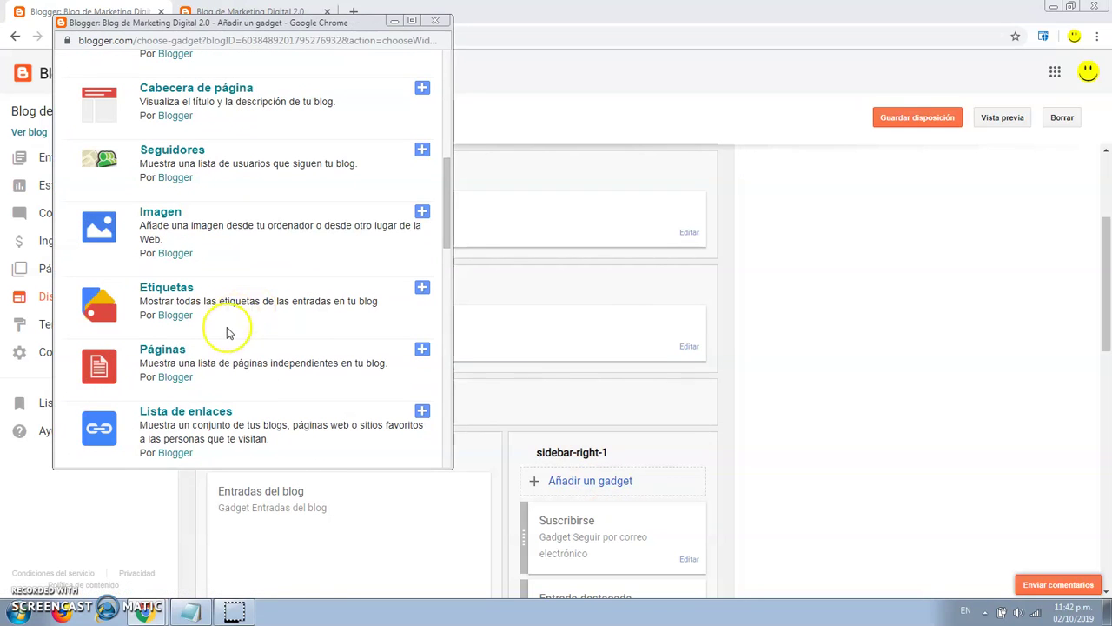
left_click(421, 350)
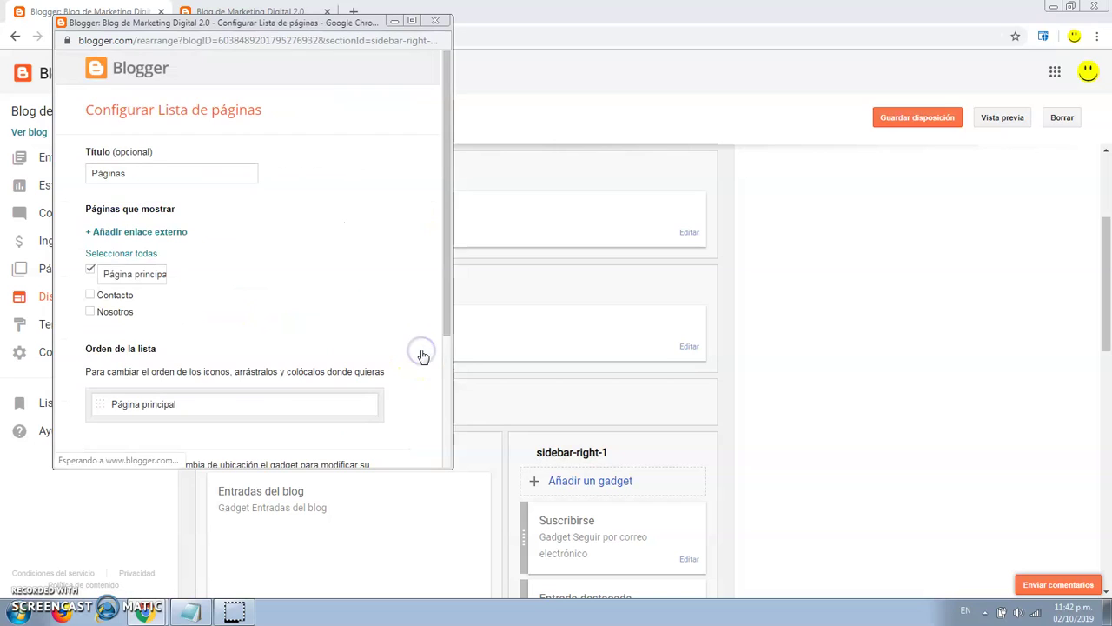
left_click(91, 297)
left_click(90, 311)
scroll(289, 316, "down", 2)
scroll(288, 315, "down", 1)
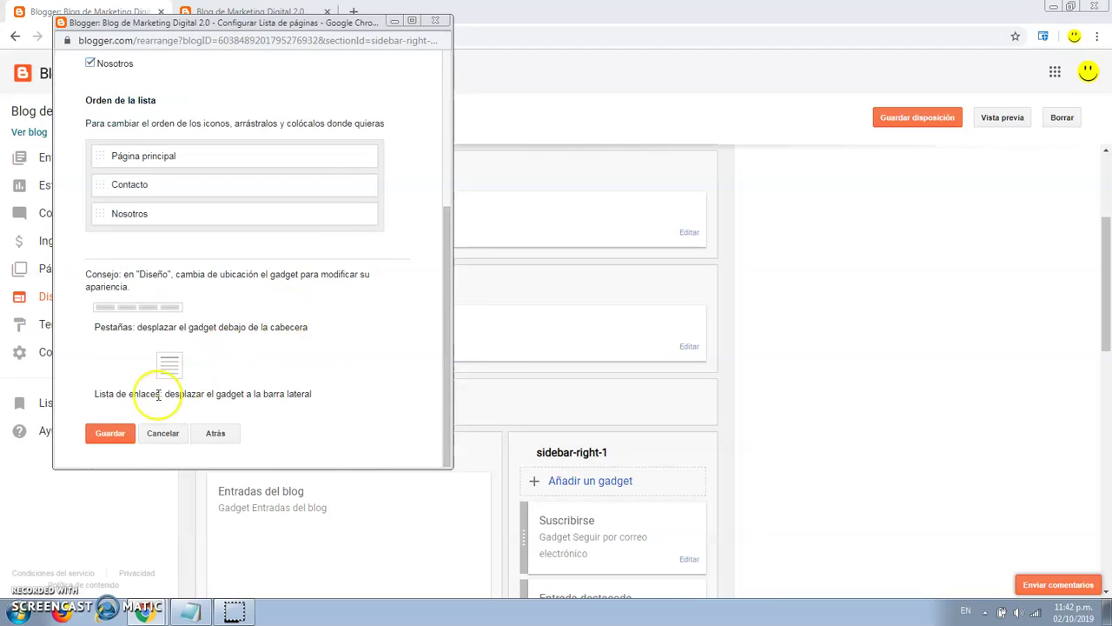
left_click(446, 22)
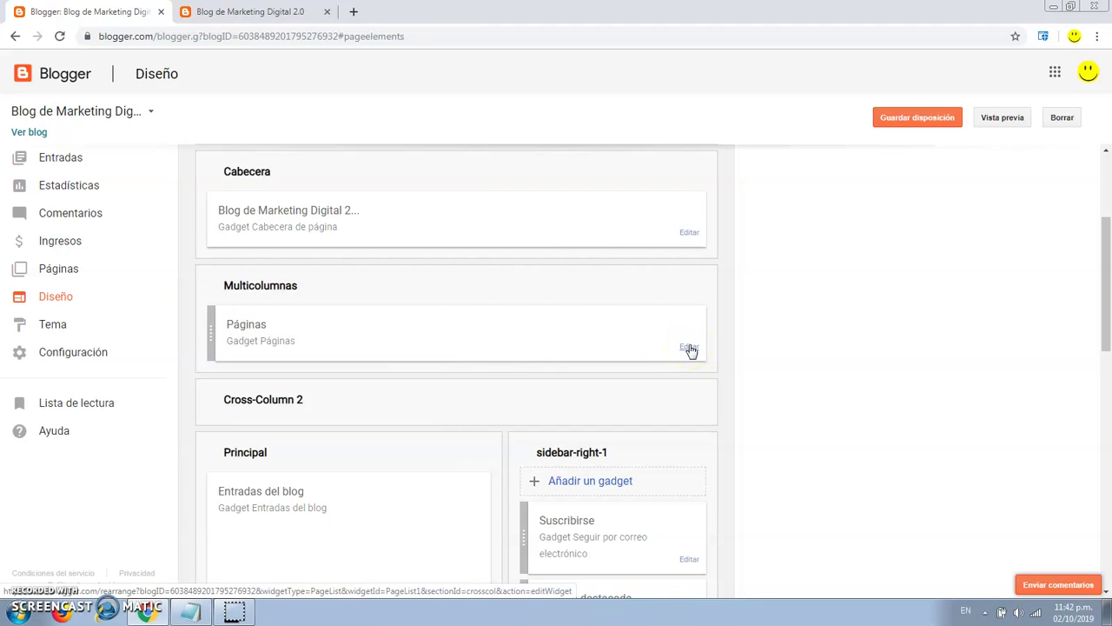
Reorder the Páginas gadget list to Inicio, Nosotros, Contacto and save it.
left_click(689, 348)
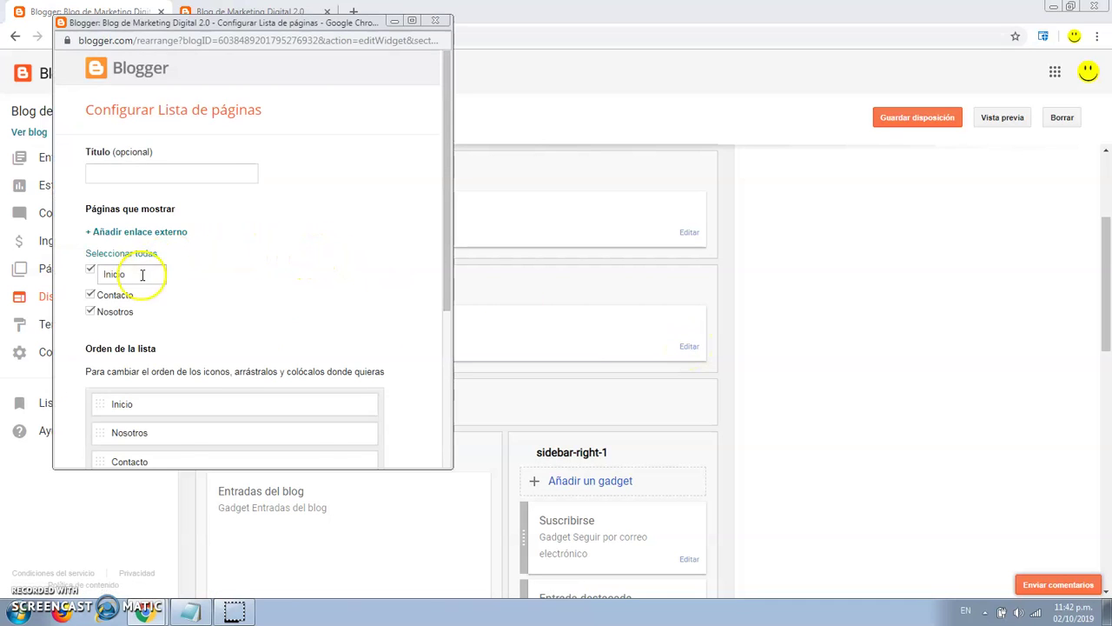
scroll(199, 268, "down", 1)
scroll(199, 268, "down", 2)
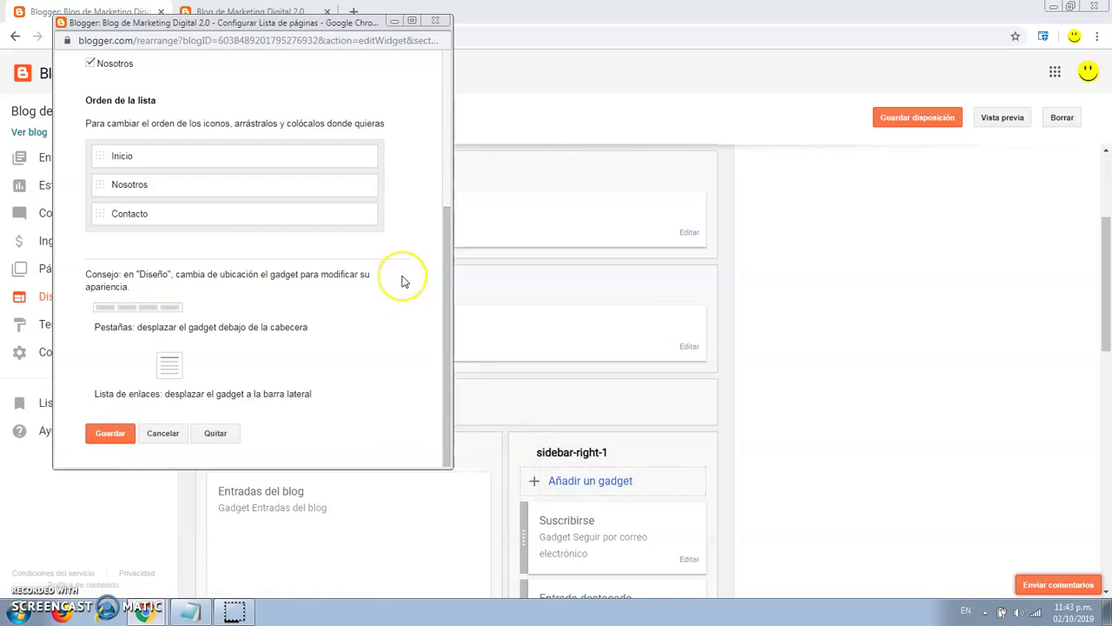
scroll(403, 280, "up", 3)
scroll(402, 280, "down", 2)
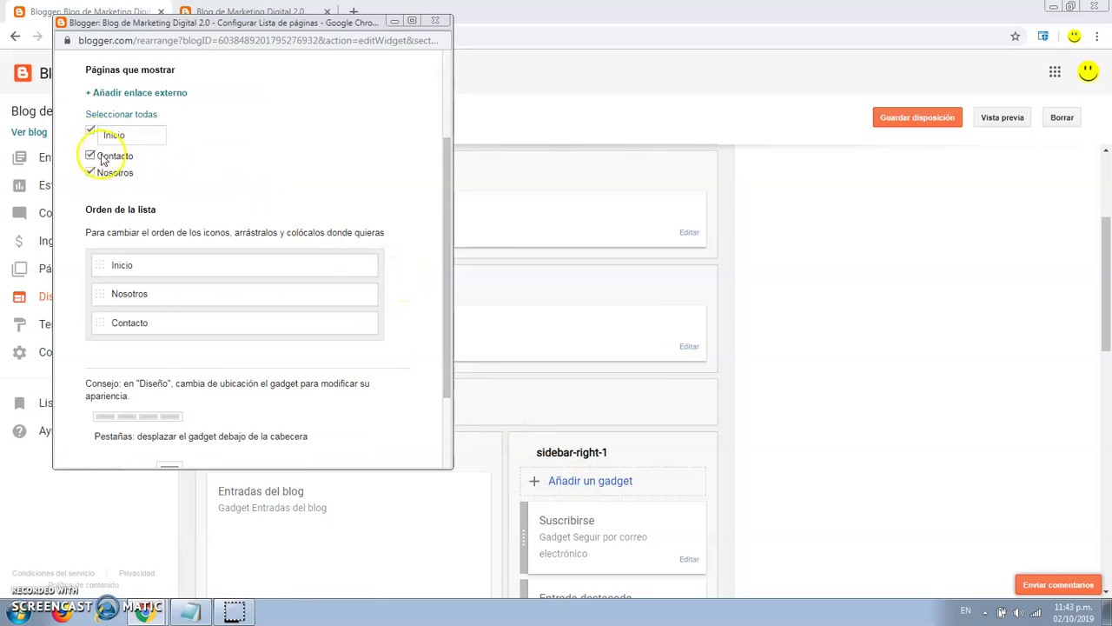
scroll(348, 199, "down", 2)
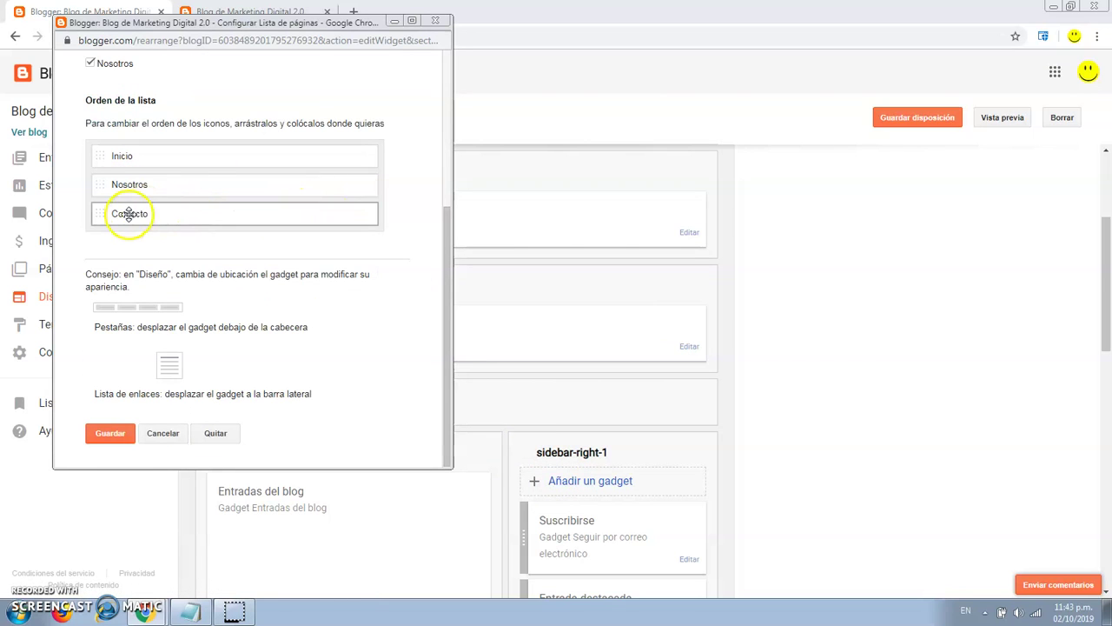
left_click_drag(118, 214, 104, 214)
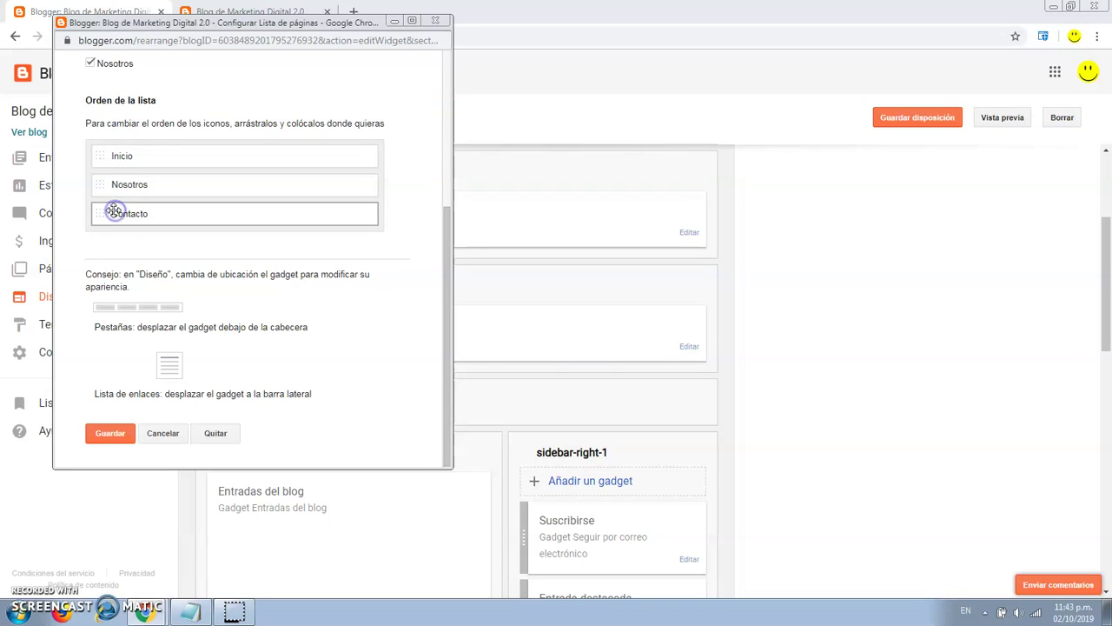
left_click(109, 443)
Save the blog layout and reload the live blog to see the Contacto tab.
left_click(908, 118)
left_click(195, 12)
left_click(59, 36)
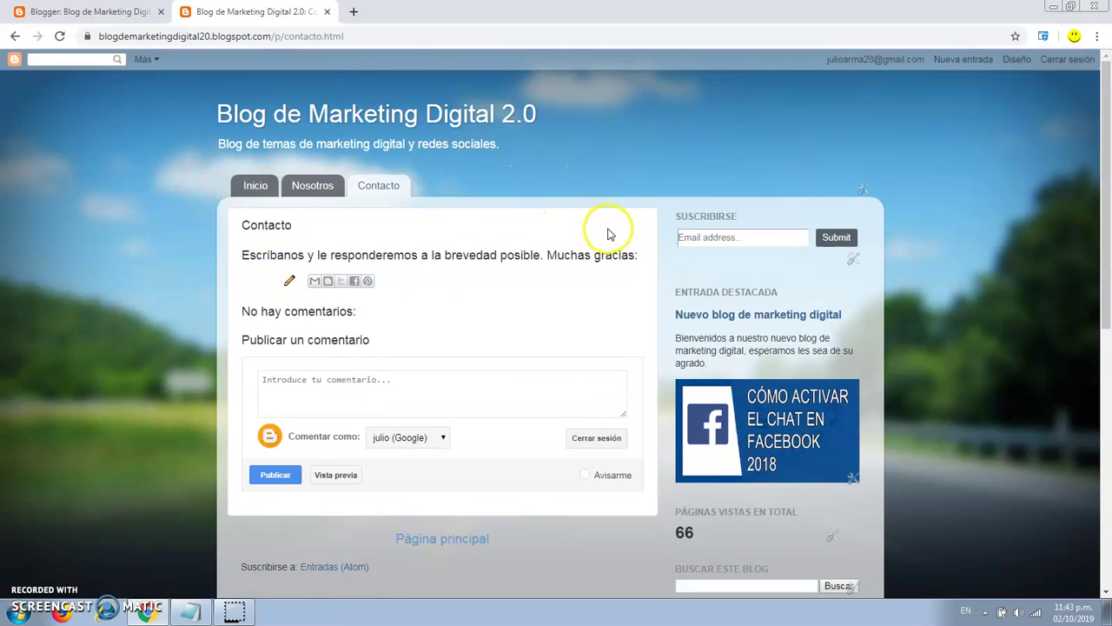
Check the reloaded Contacto page, then open a new browser tab.
scroll(640, 240, "down", 4)
scroll(643, 245, "up", 4)
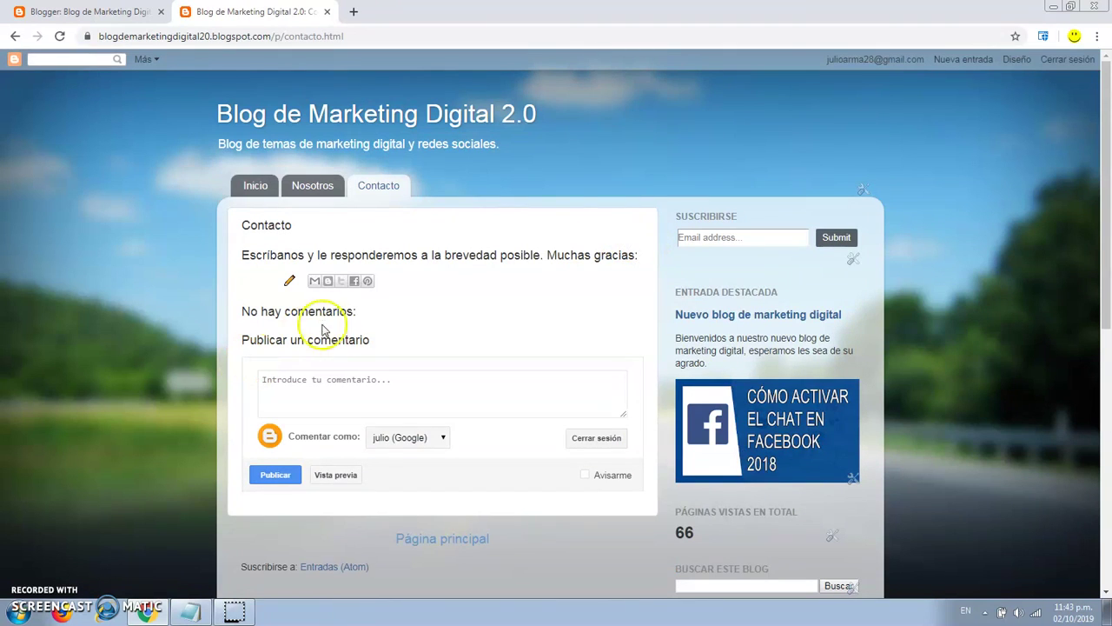
left_click(354, 12)
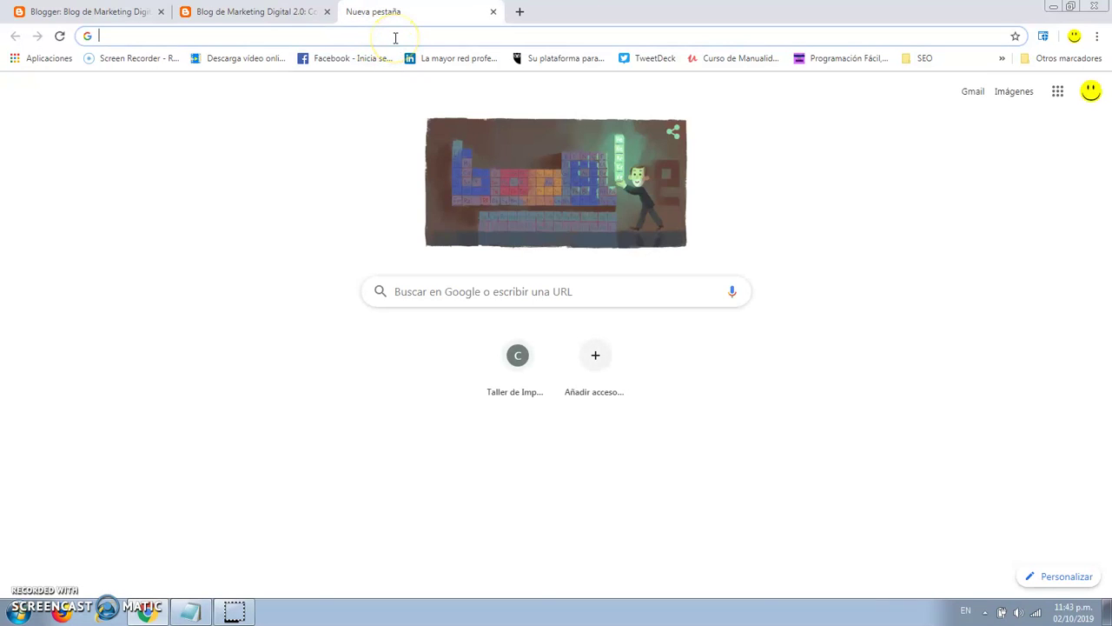
Open Google Drive from the Google apps grid and create a new Google Form via Nuevo > Más.
left_click(1059, 94)
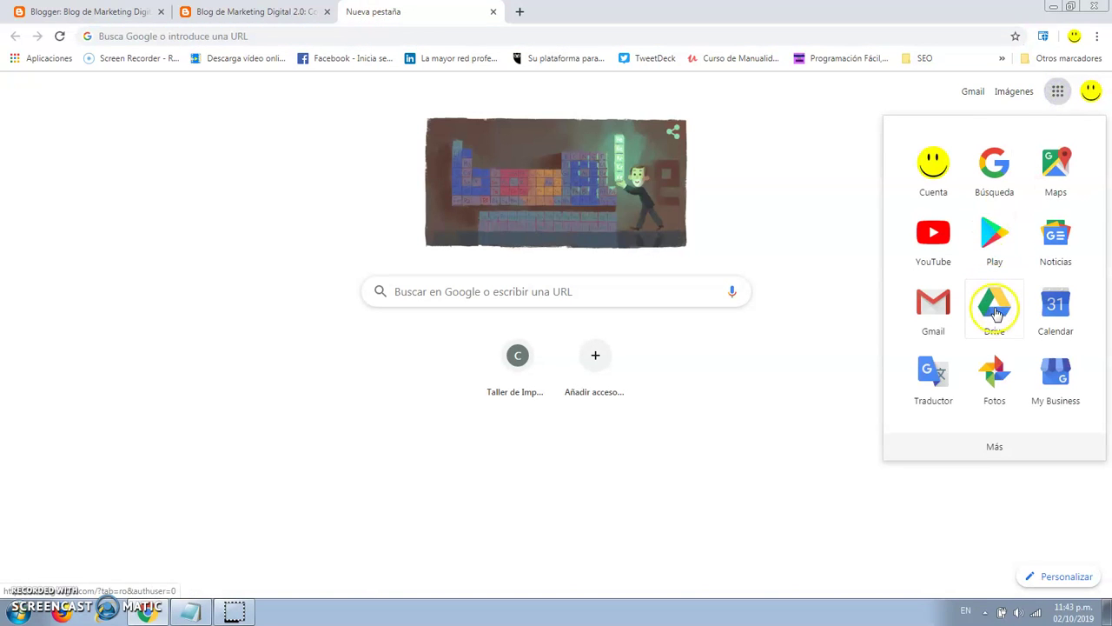
left_click(994, 447)
scroll(1025, 350, "down", 3)
scroll(1026, 353, "up", 4)
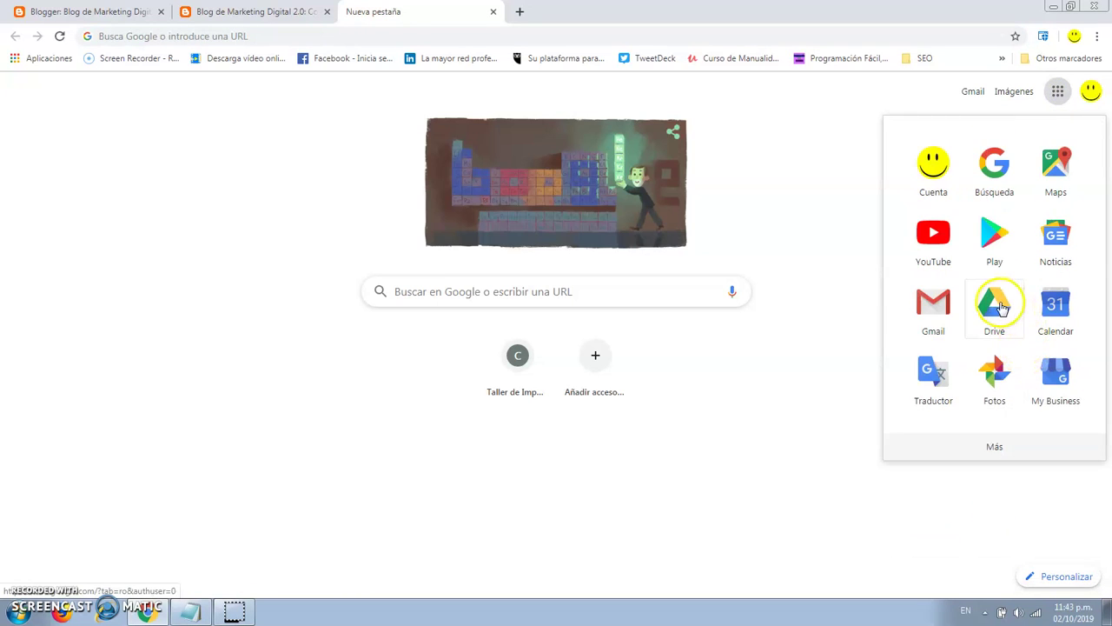
left_click(1002, 306)
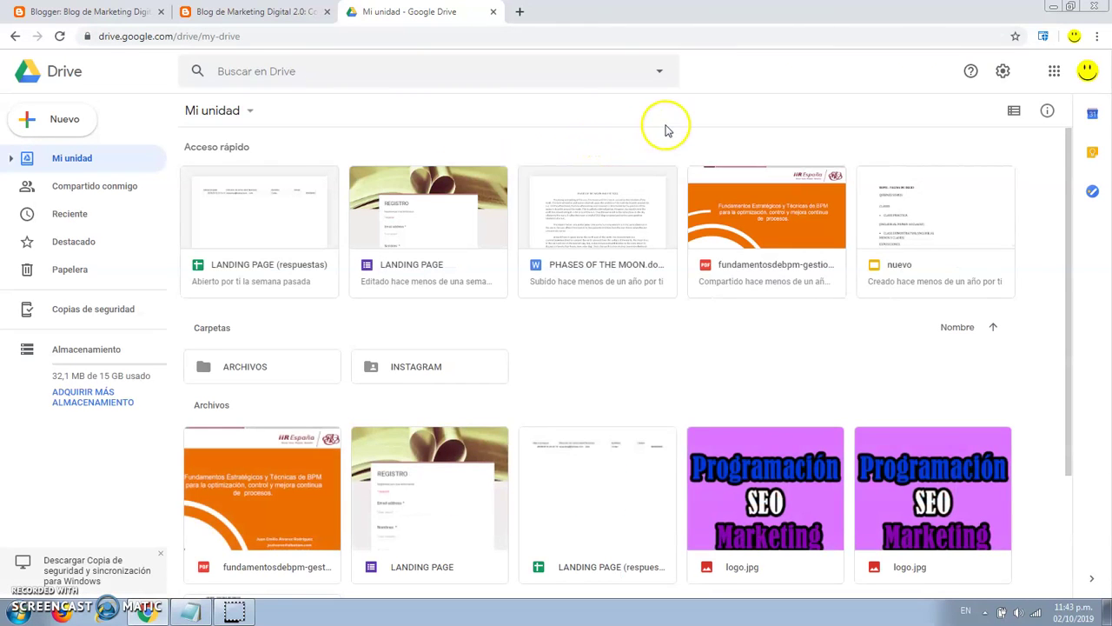
left_click(62, 126)
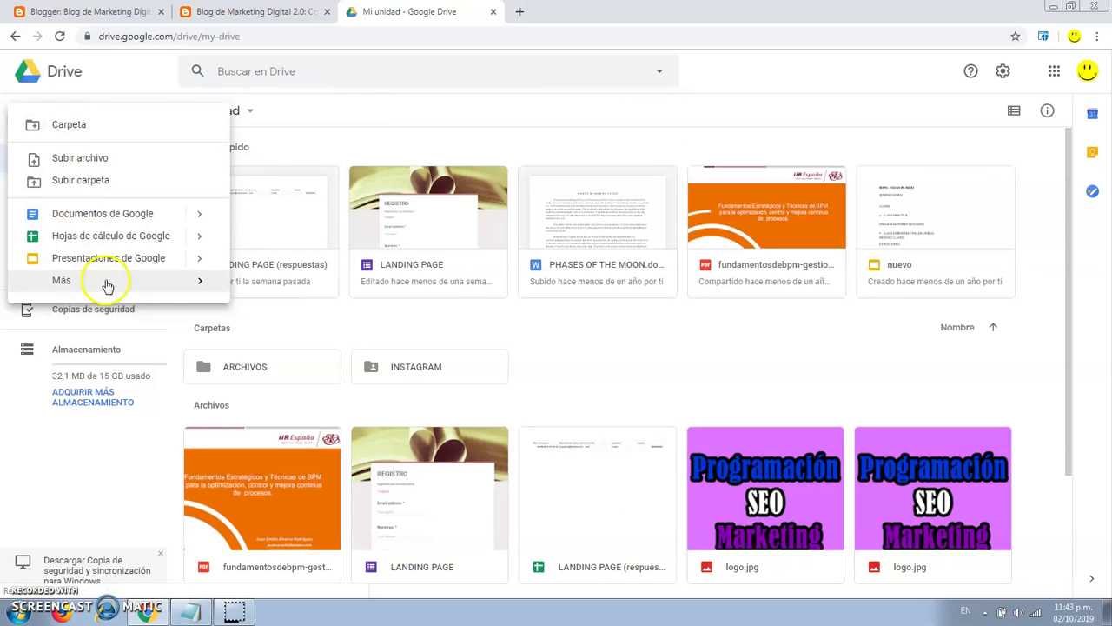
mouse_move(109, 283)
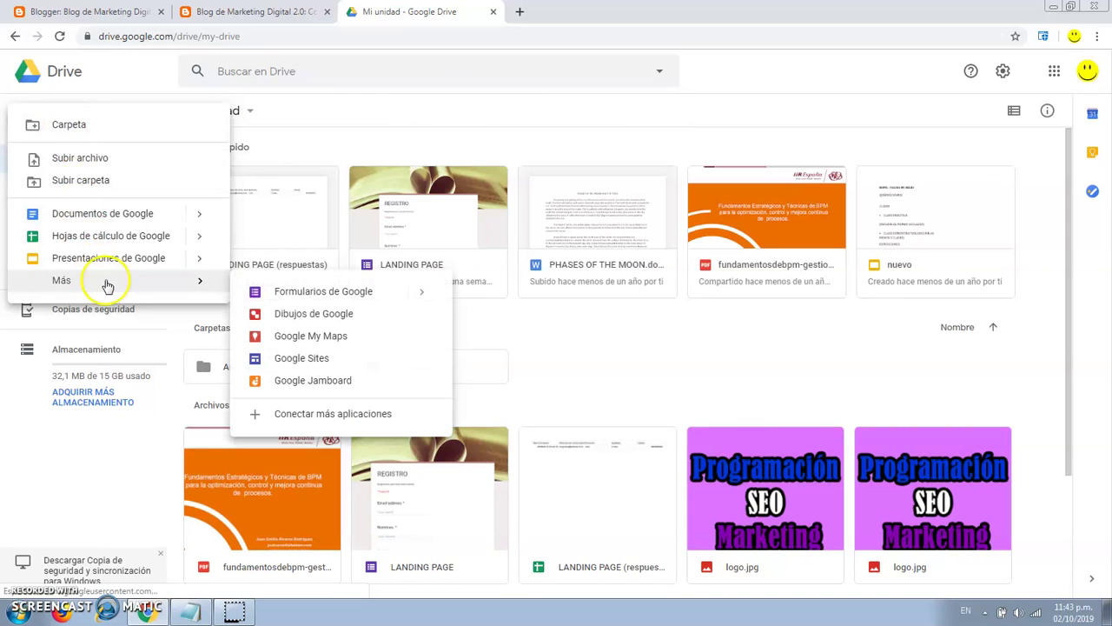
left_click(293, 292)
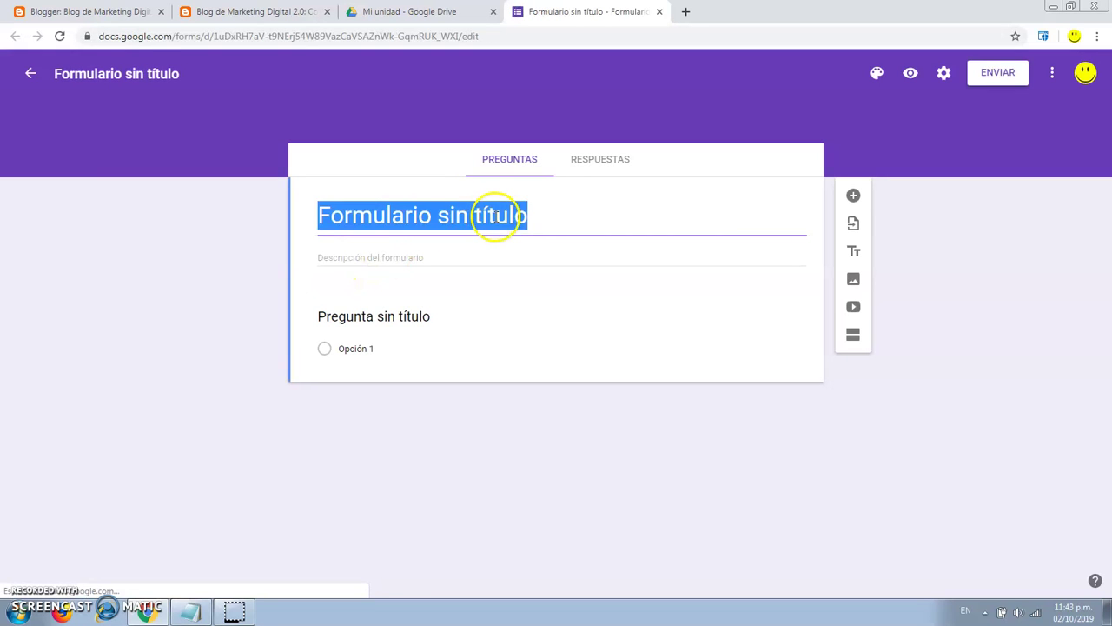
Title the form CONTACTO, then select the thank-you sentence on the blog's Contacto page.
type("c")
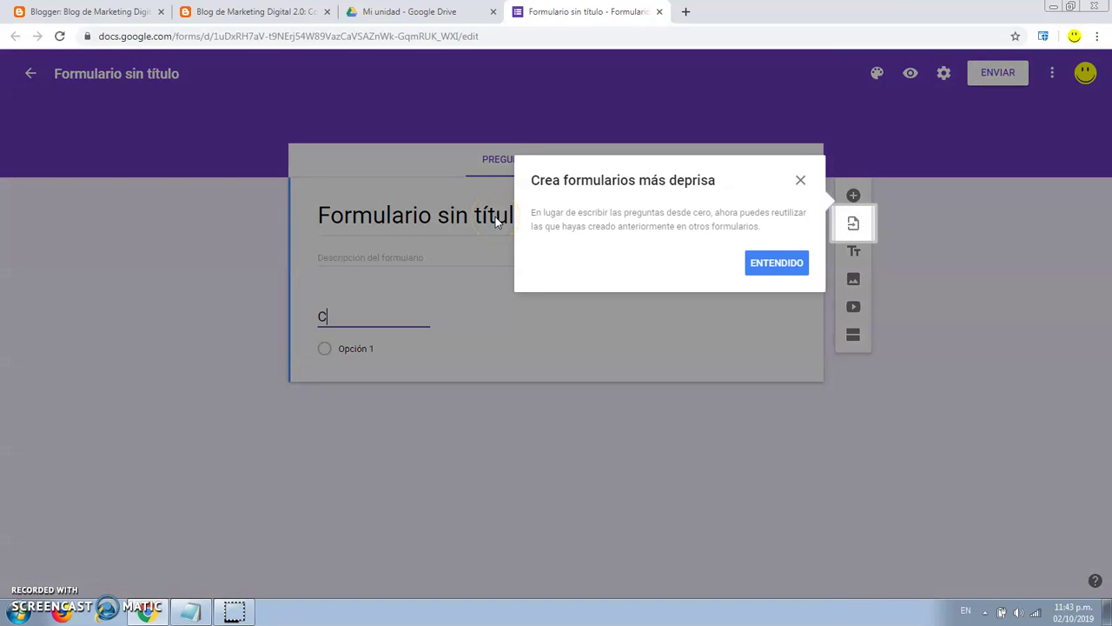
left_click(788, 263)
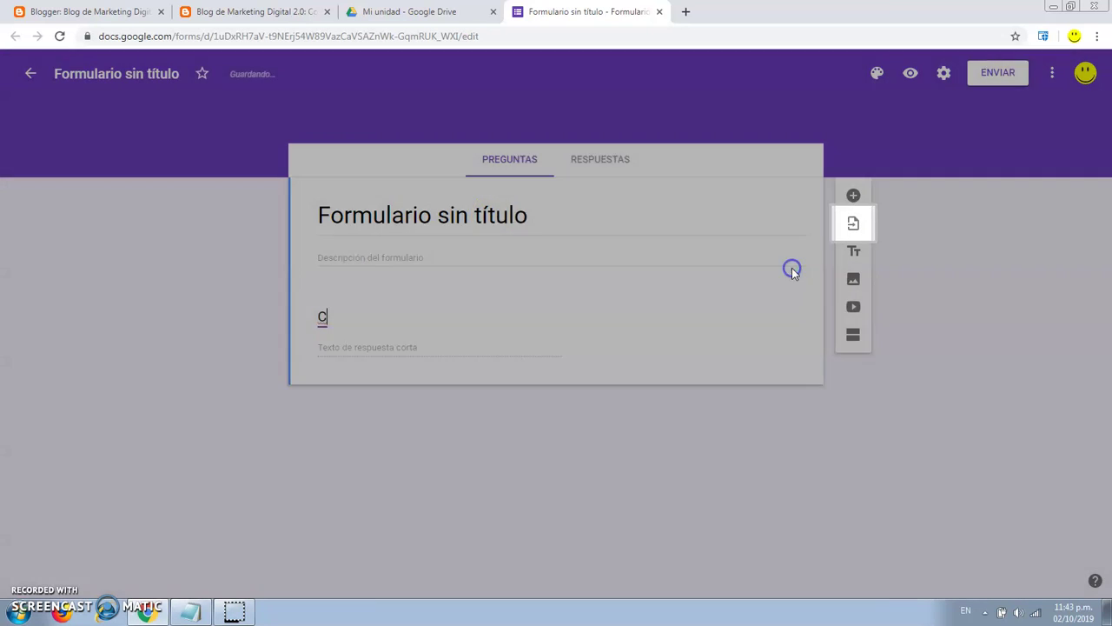
left_click(450, 214)
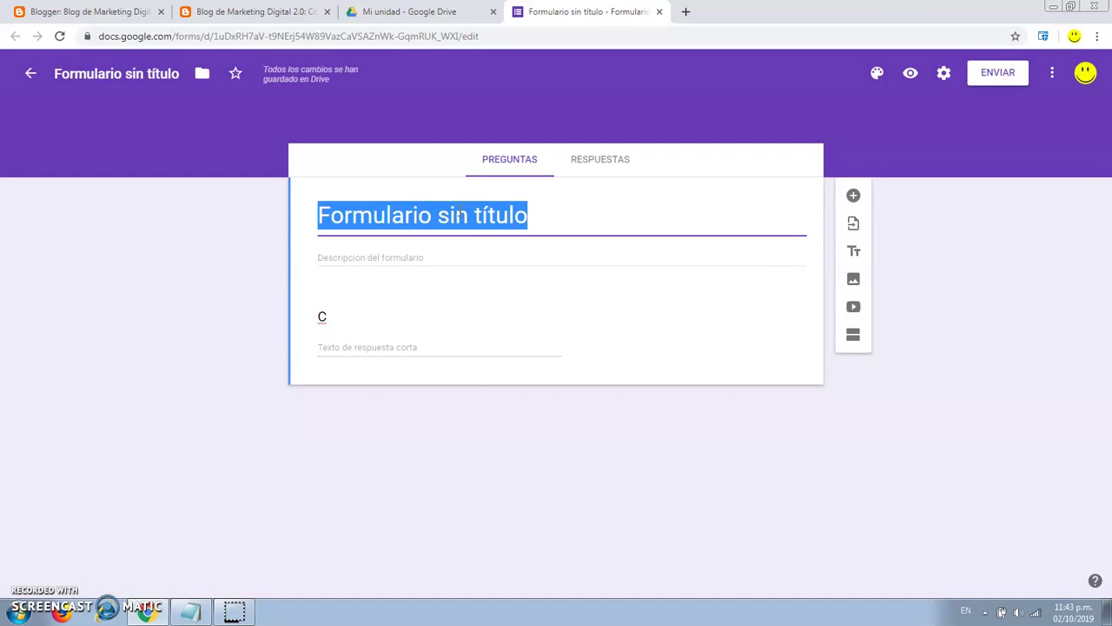
type("CONTACTO")
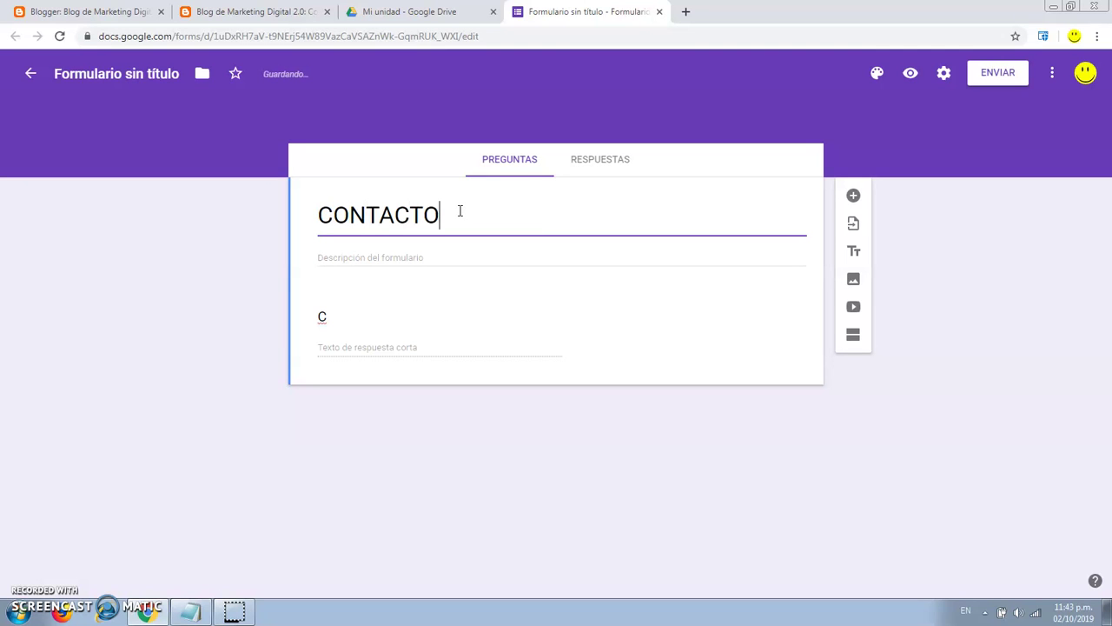
left_click(443, 267)
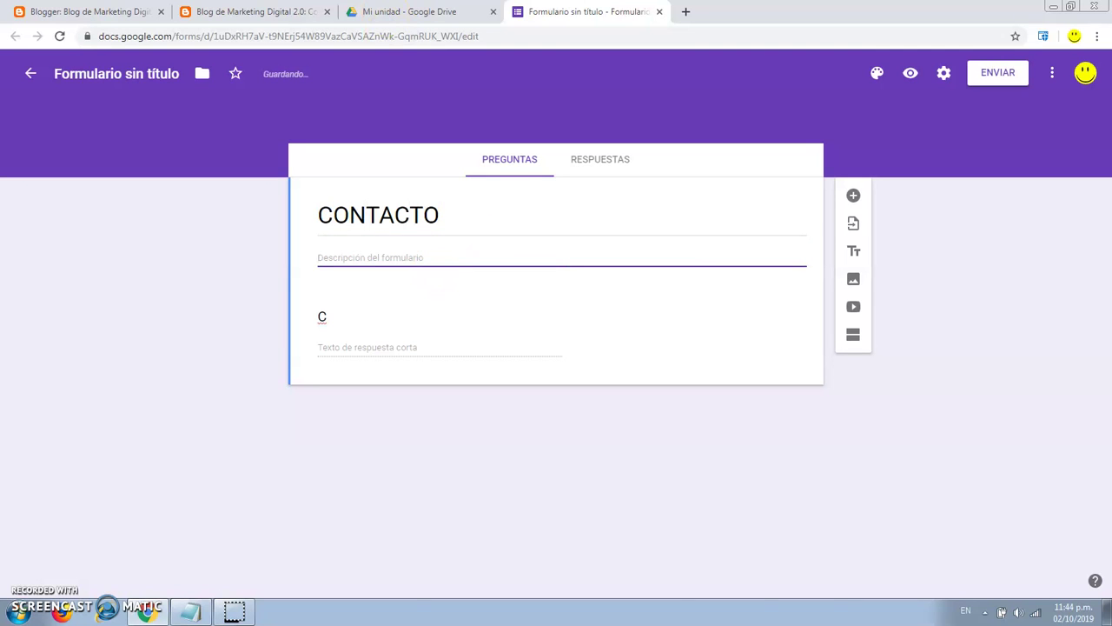
left_click(252, 11)
left_click_drag(639, 254, 249, 256)
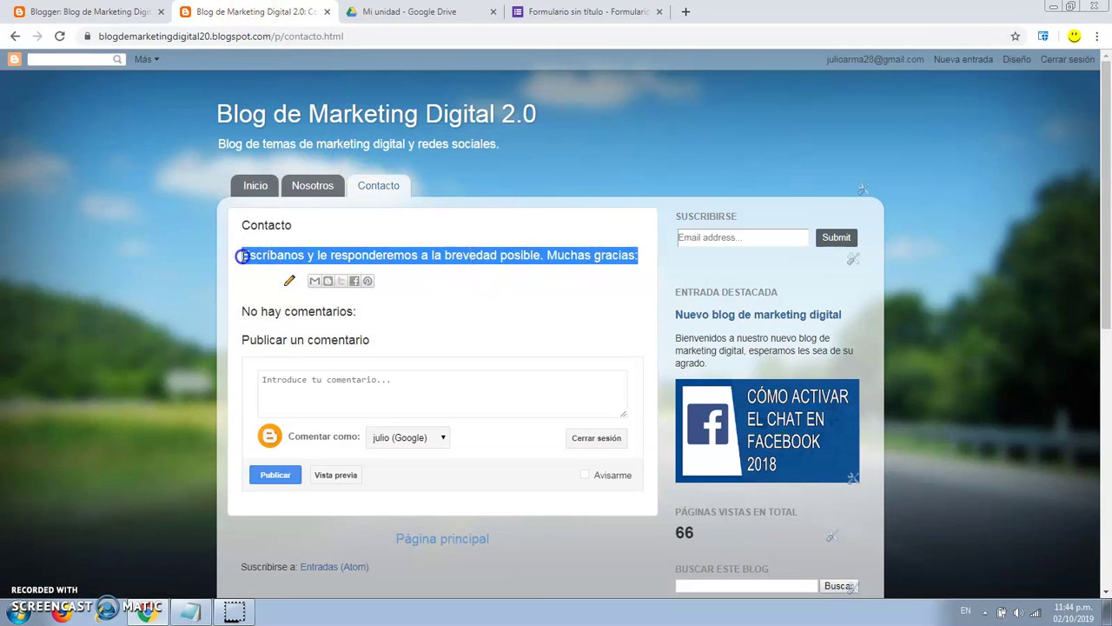
Copy the blog's thank-you sentence into the CONTACTO form description.
right_click(242, 256)
left_click(245, 266)
left_click(539, 12)
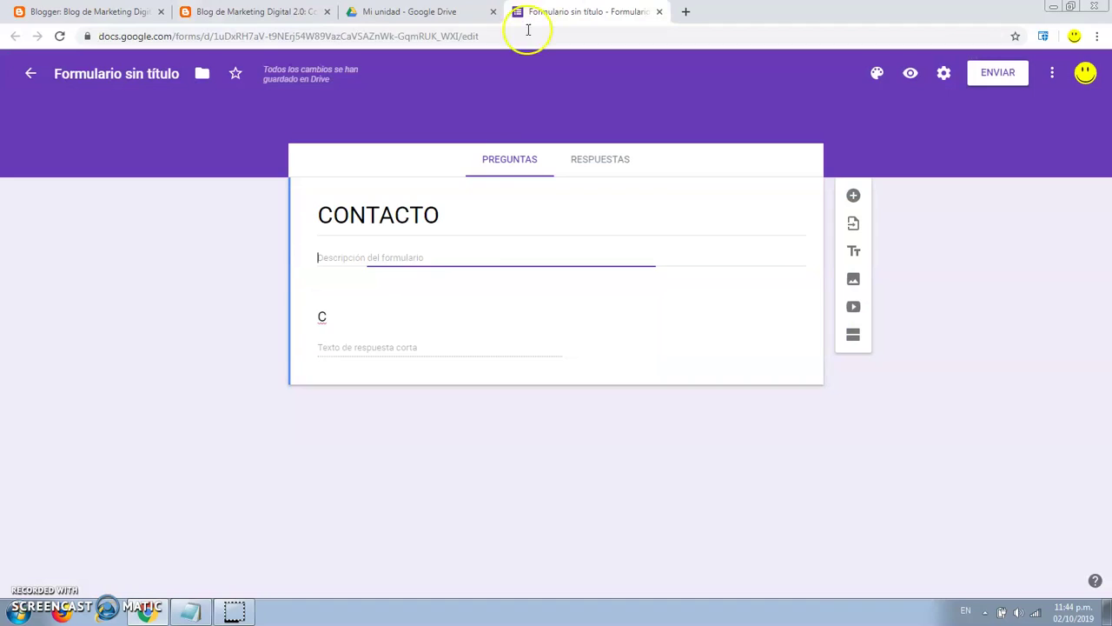
right_click(414, 258)
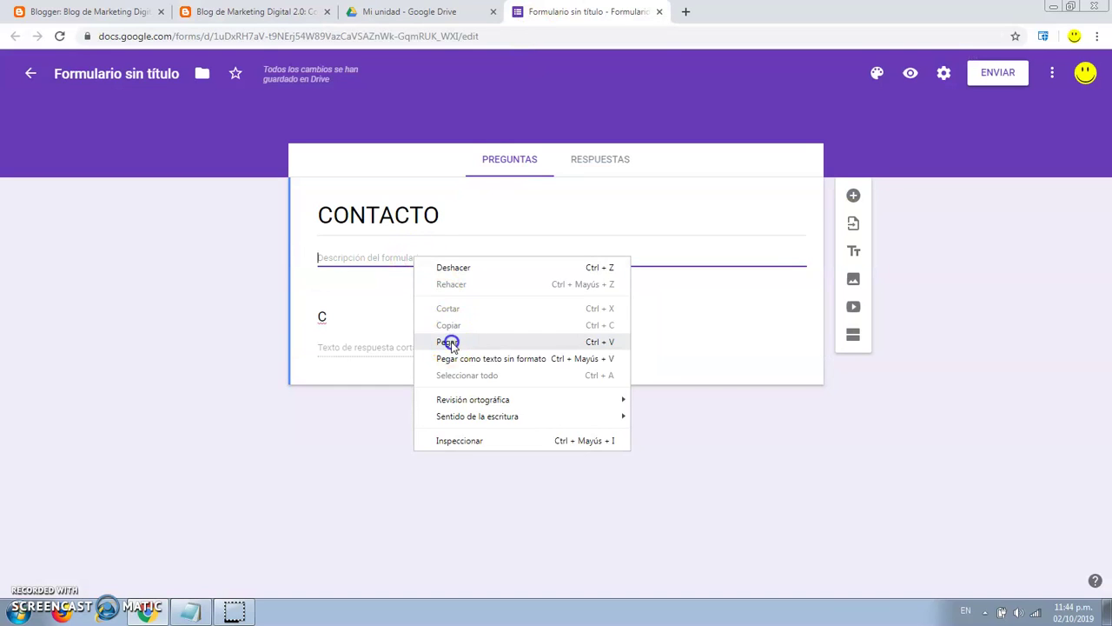
left_click(448, 344)
Rename the first question to Nombre Completo, make it required, and duplicate it.
double_click(325, 320)
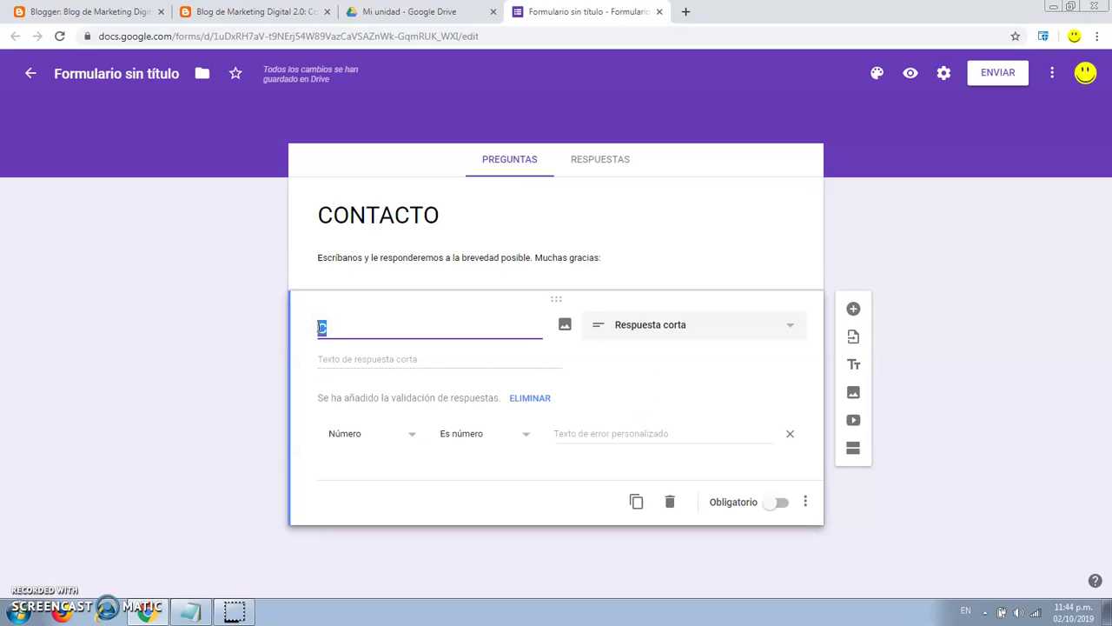
key("BackSpace")
key("BackSpace")
type("Nombre Completo")
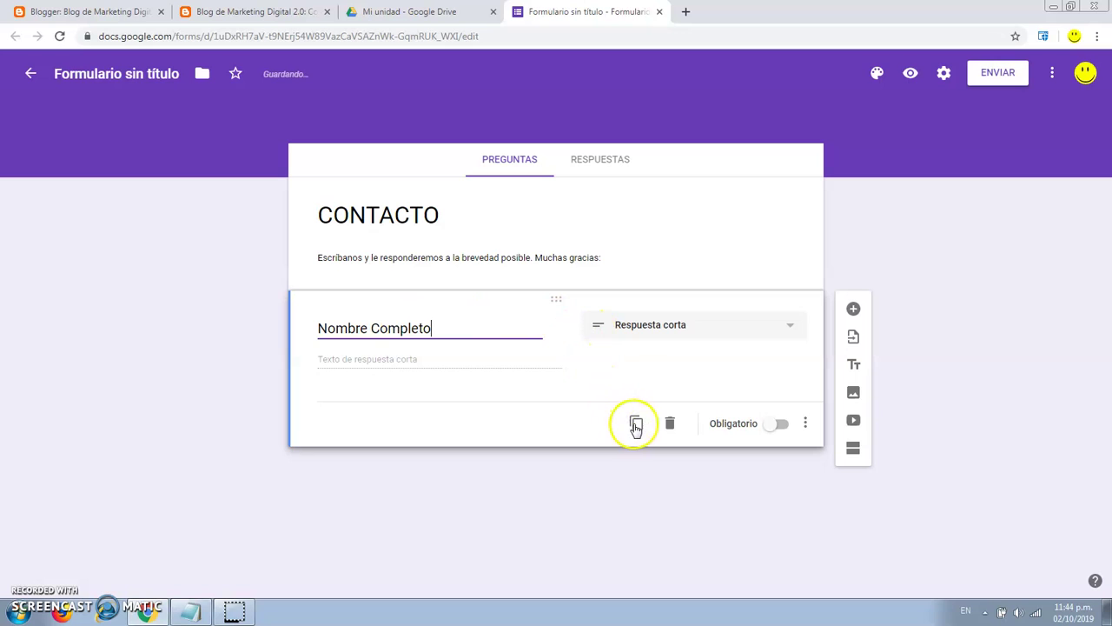
left_click(779, 425)
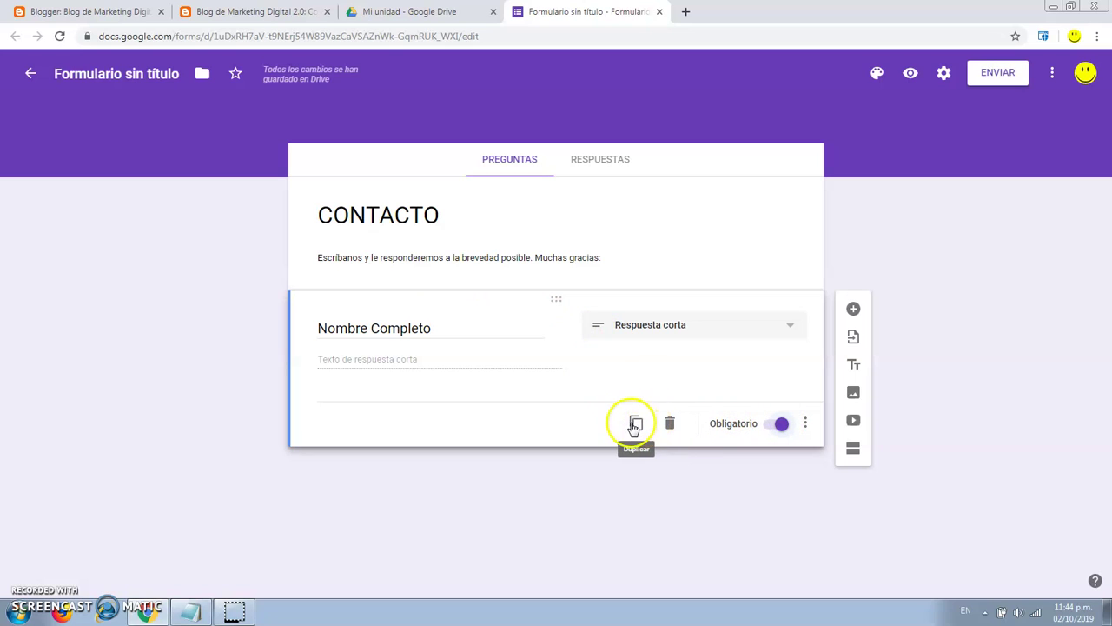
left_click(637, 424)
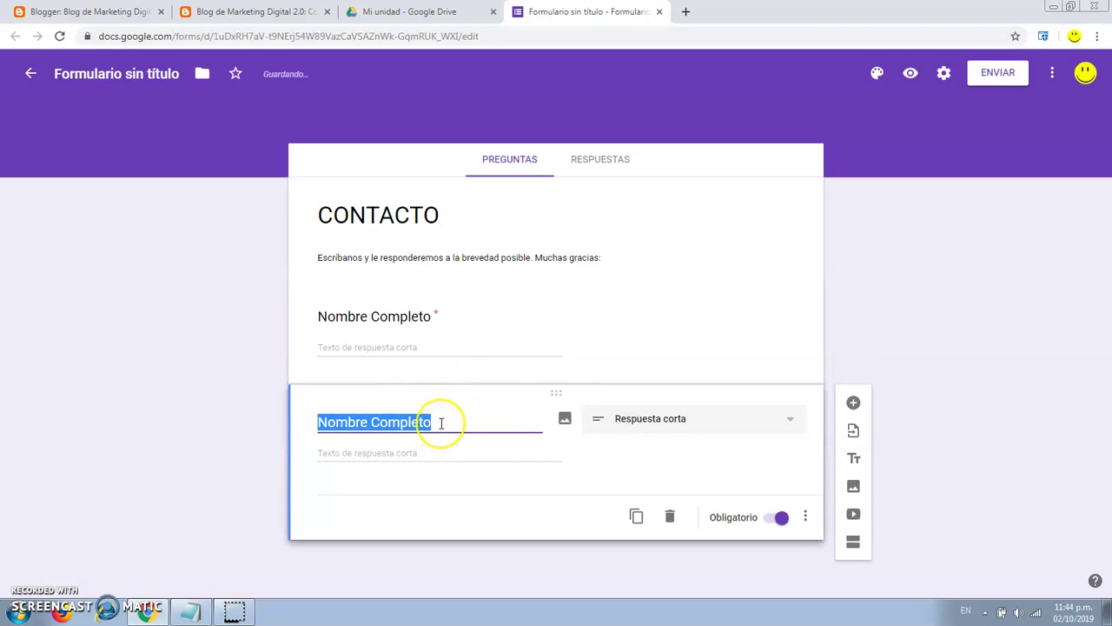
Retitle the copy to Correo Electrónico, fixing the accent via spelling suggestion, and duplicate it.
type("C")
type("orer")
key("BackSpace")
key("BackSpace")
type("reo Elec")
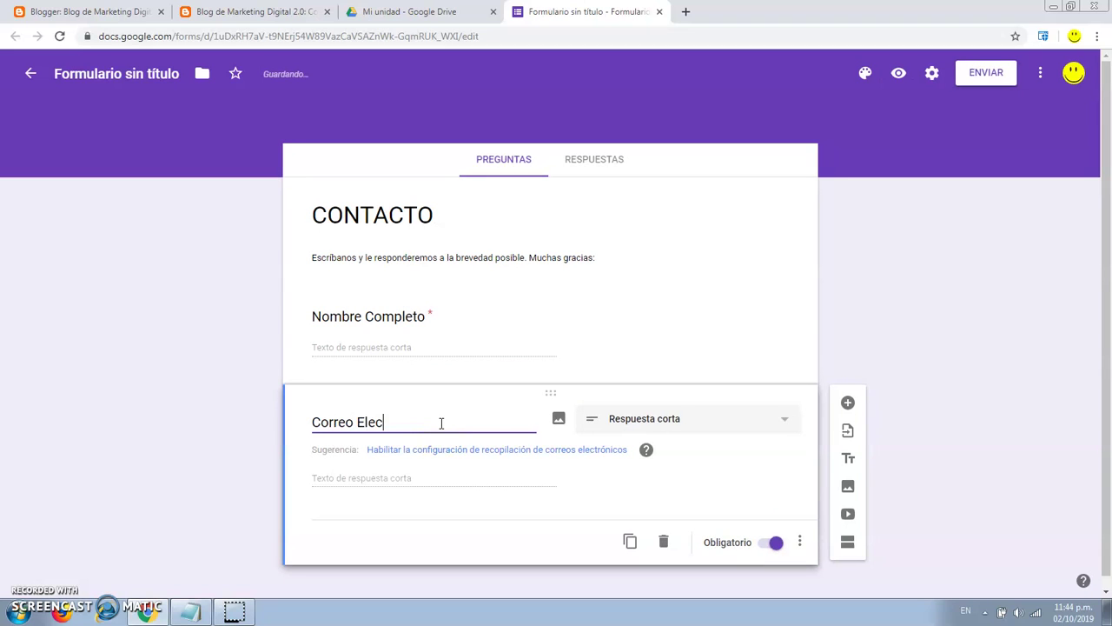
type("tronico")
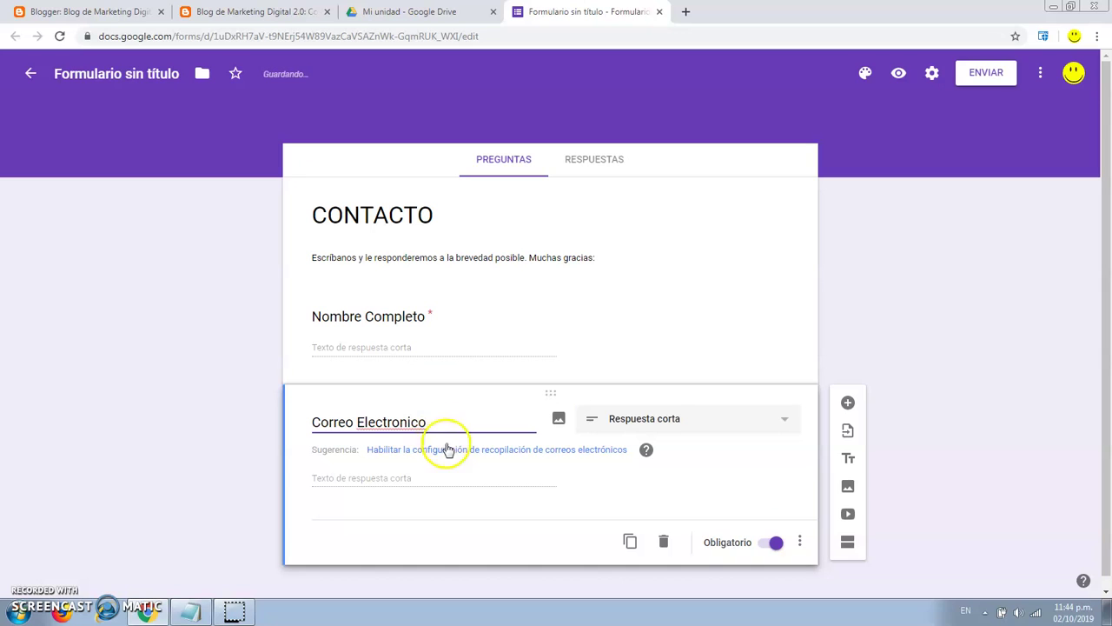
left_click(398, 421)
right_click(399, 421)
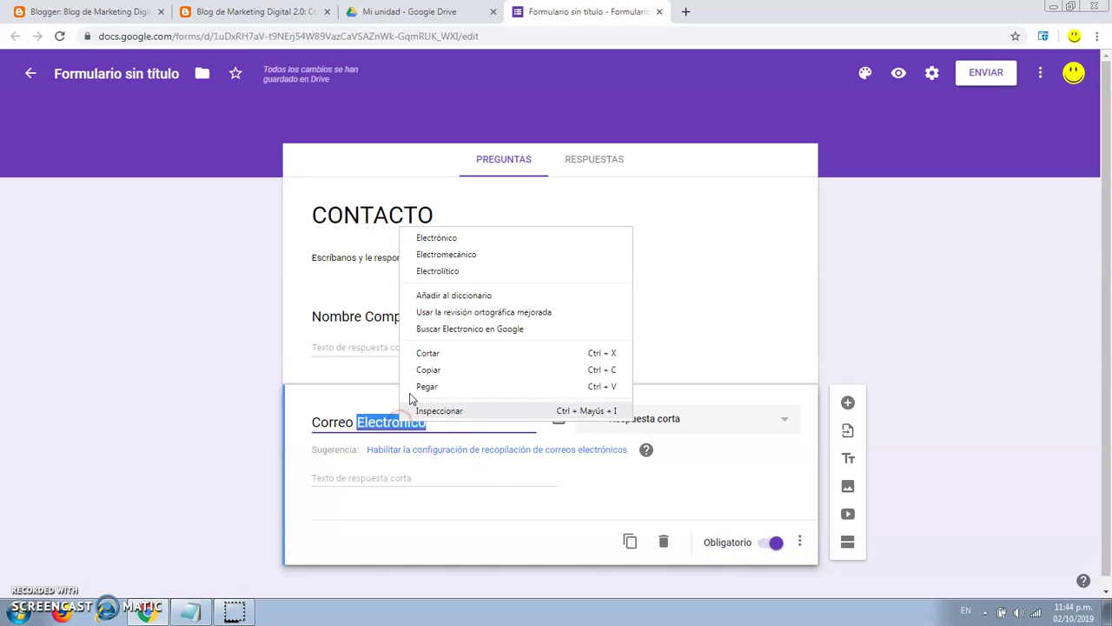
left_click(449, 233)
left_click(447, 478)
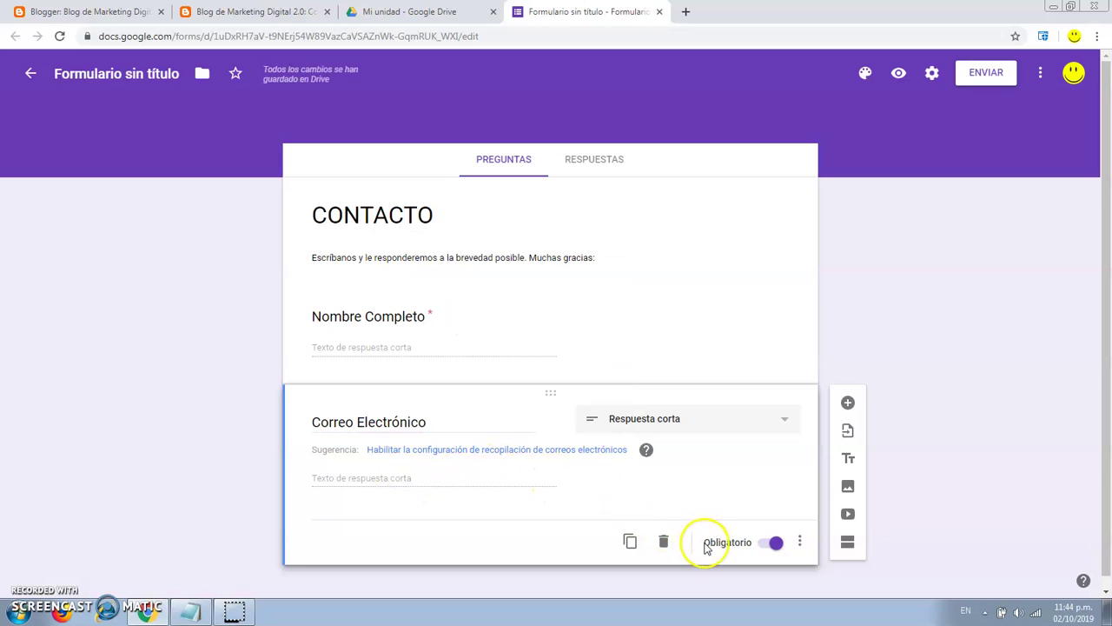
left_click(439, 417)
left_click(436, 415)
left_click(630, 541)
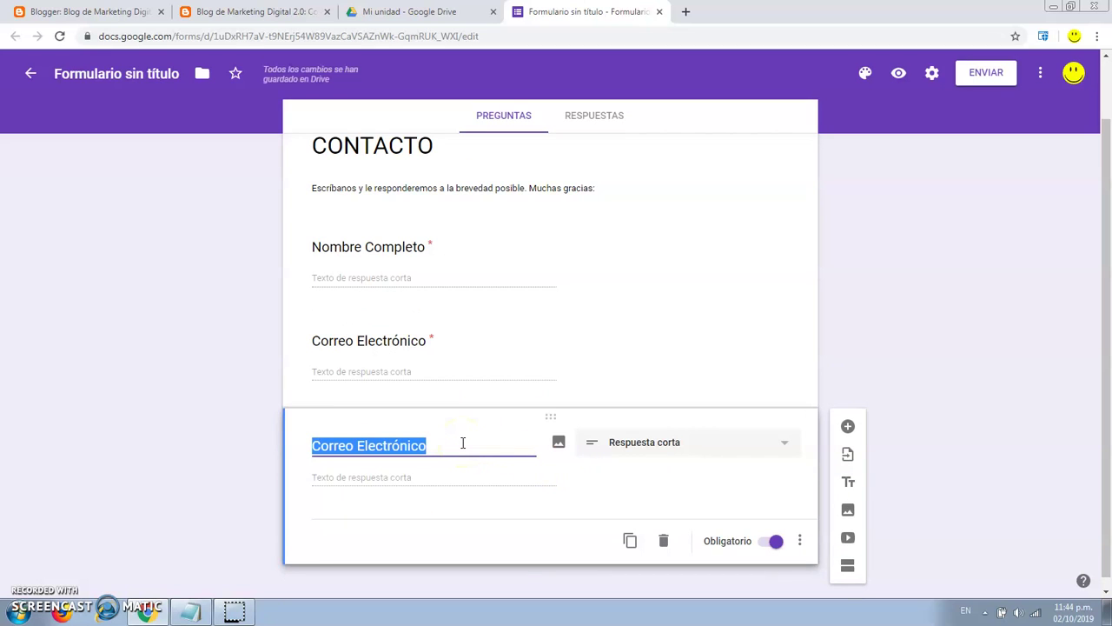
Retitle the third question to Celular.
type("Ceular")
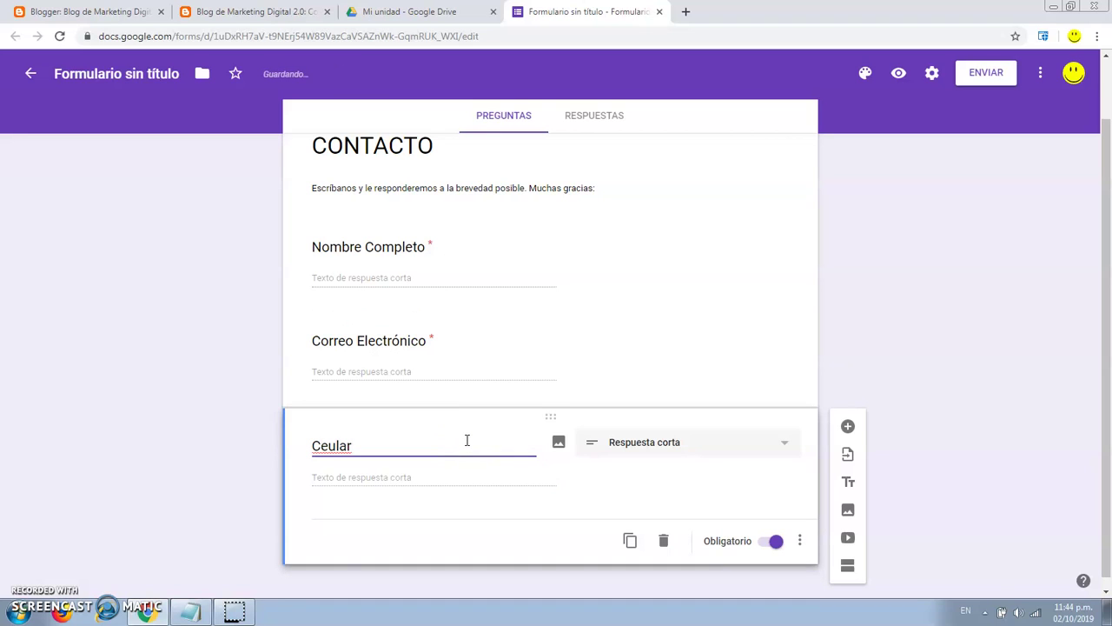
left_click(329, 446)
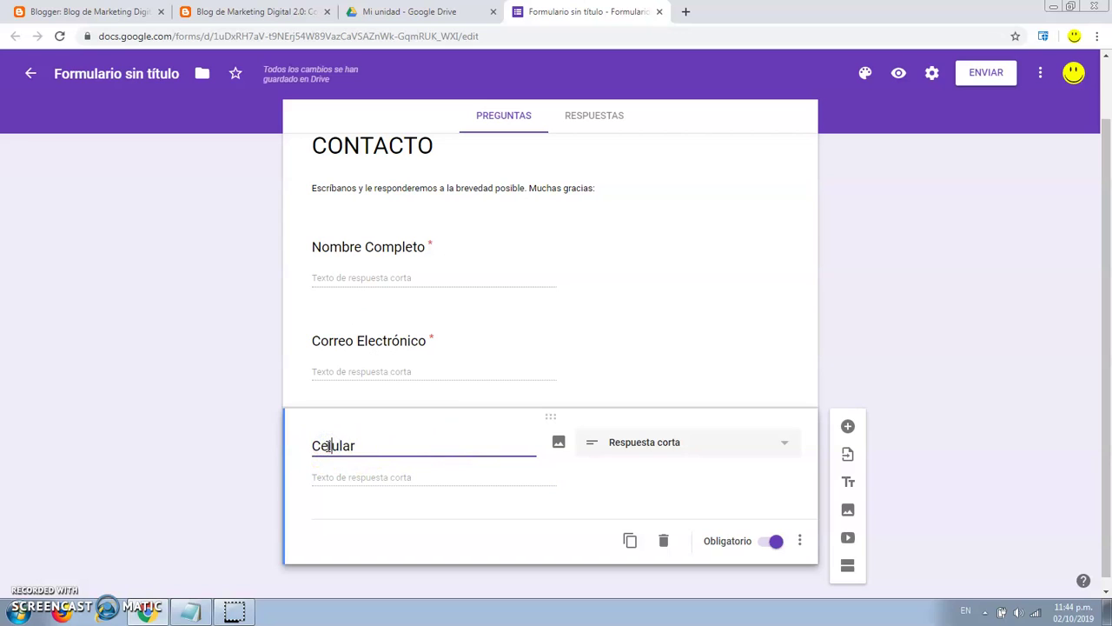
type("l")
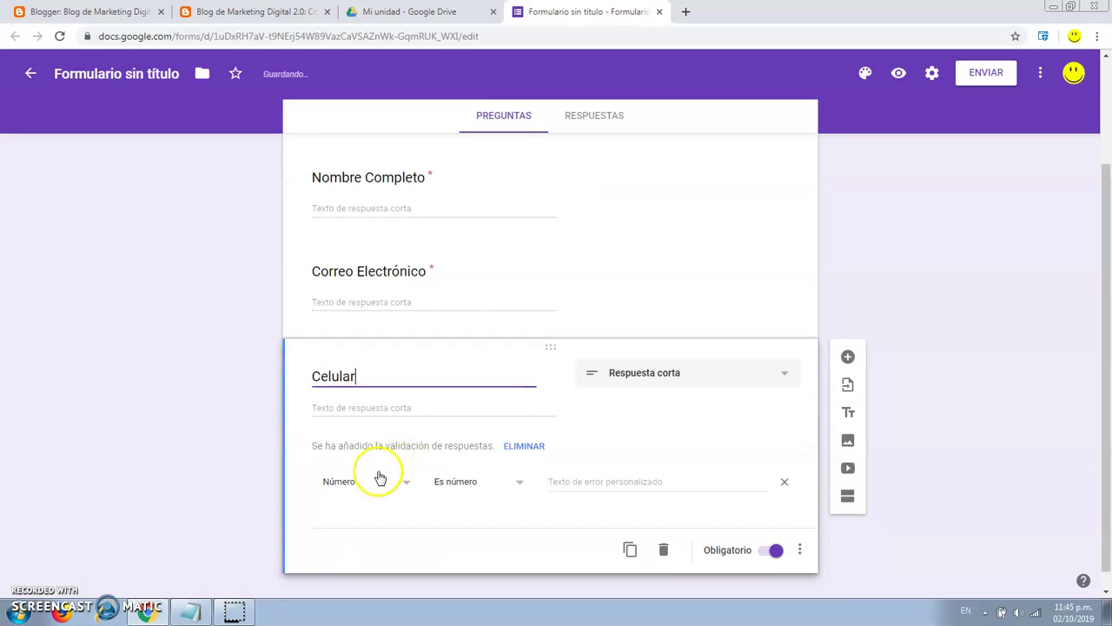
Require a number answer for Celular with error 'Coloque un número válido.', then duplicate it.
left_click(376, 483)
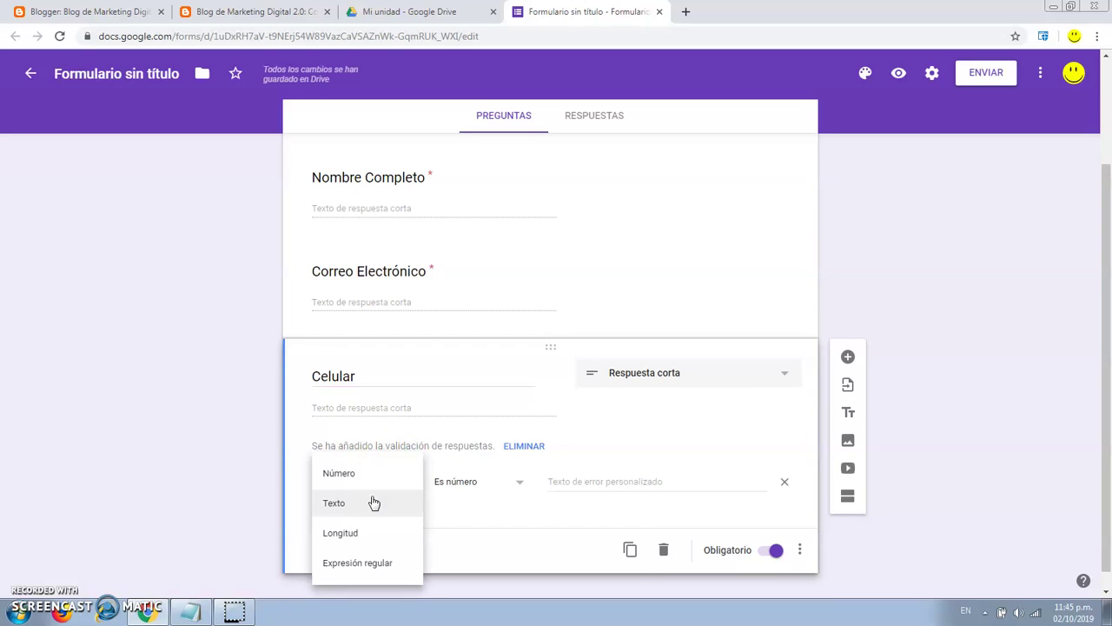
left_click(368, 477)
left_click(473, 489)
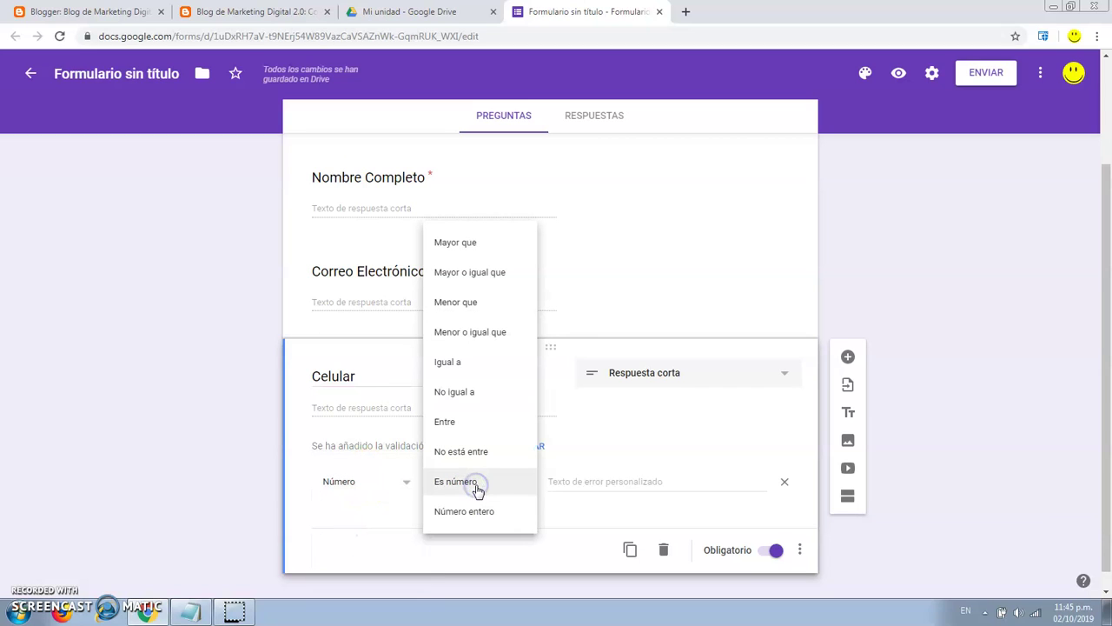
left_click(475, 484)
left_click(573, 483)
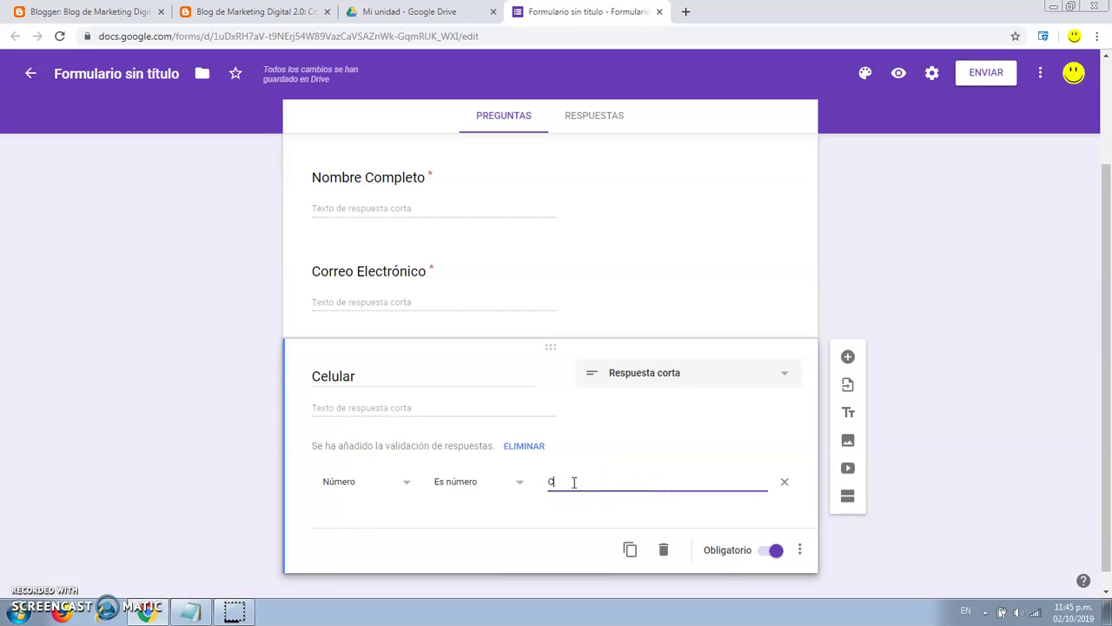
type("Coloque")
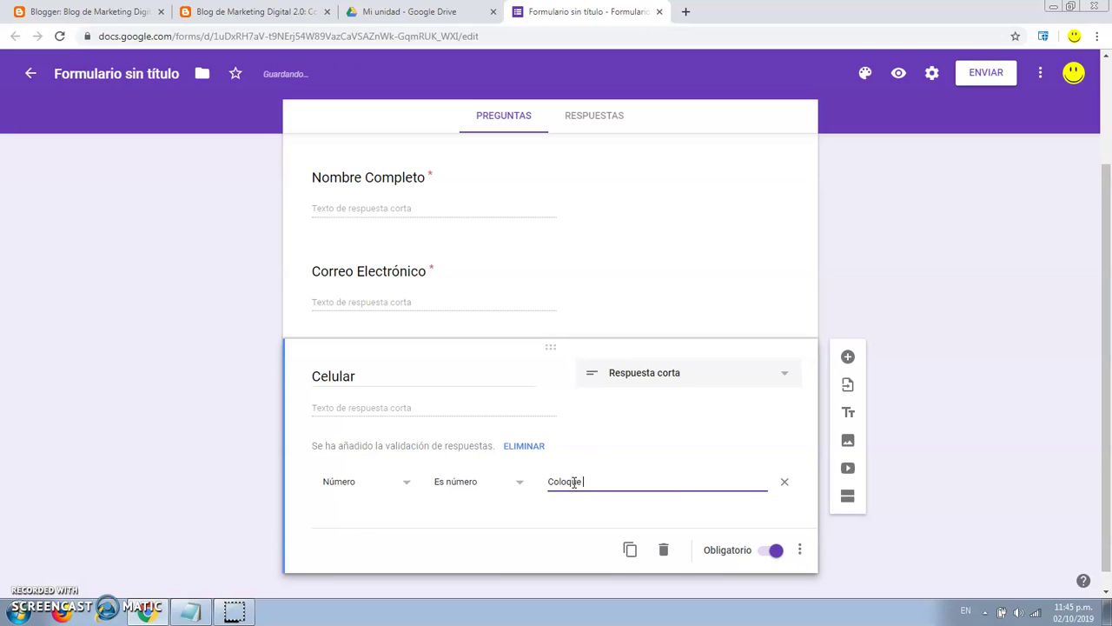
type(" un numero valido.")
left_click(603, 481)
type("á")
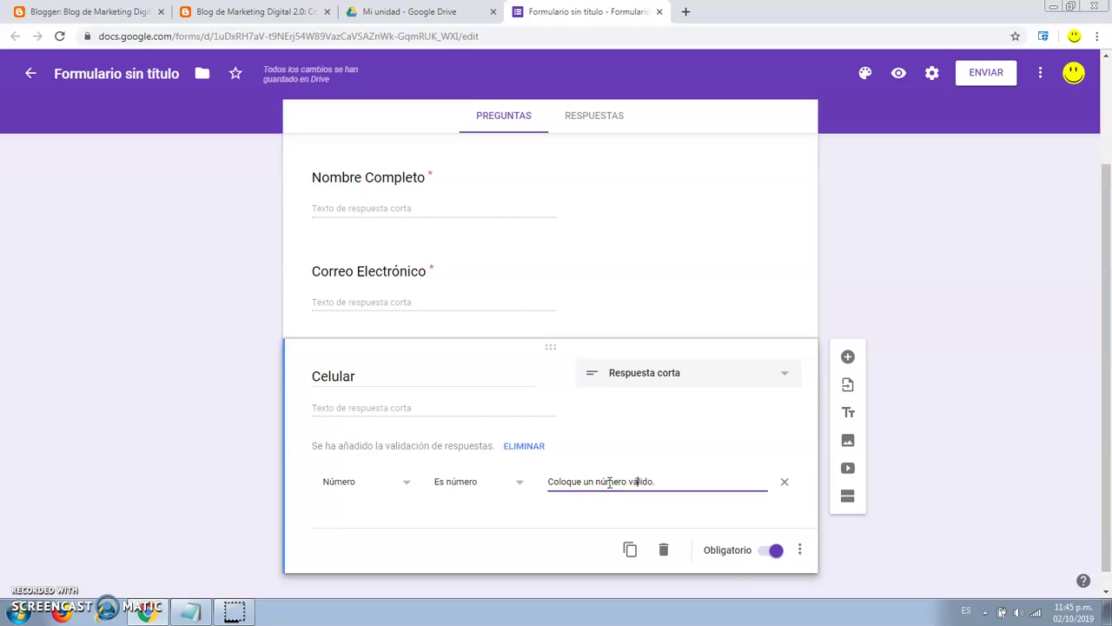
left_click(629, 549)
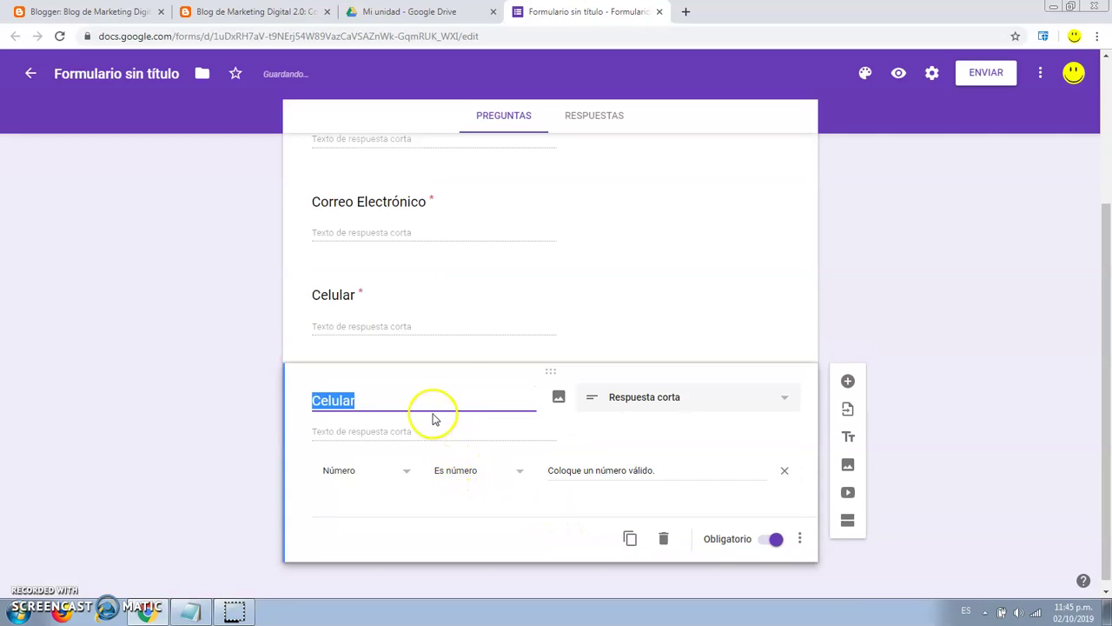
Rename the copied question to Mensaje and change its type to a Párrafo long answer.
type("Mensaje")
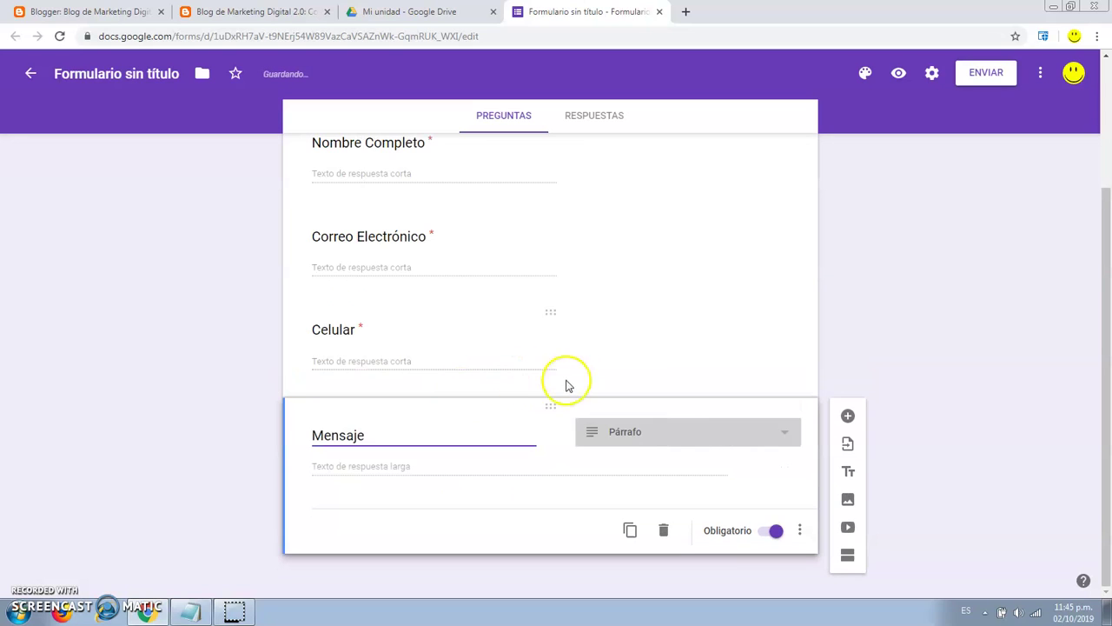
left_click(630, 439)
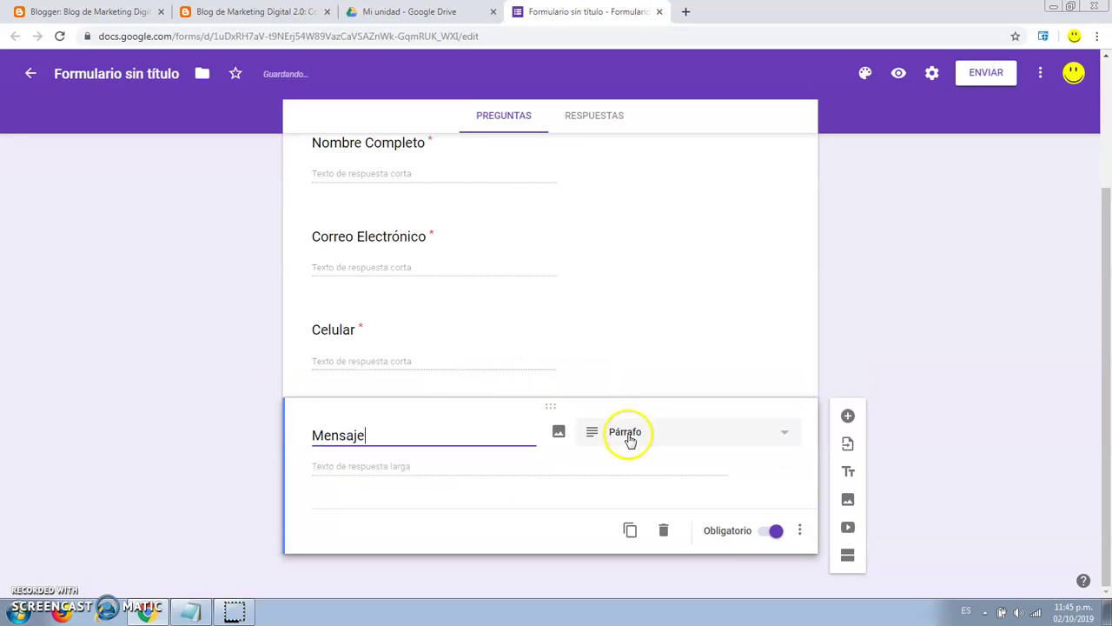
left_click(631, 442)
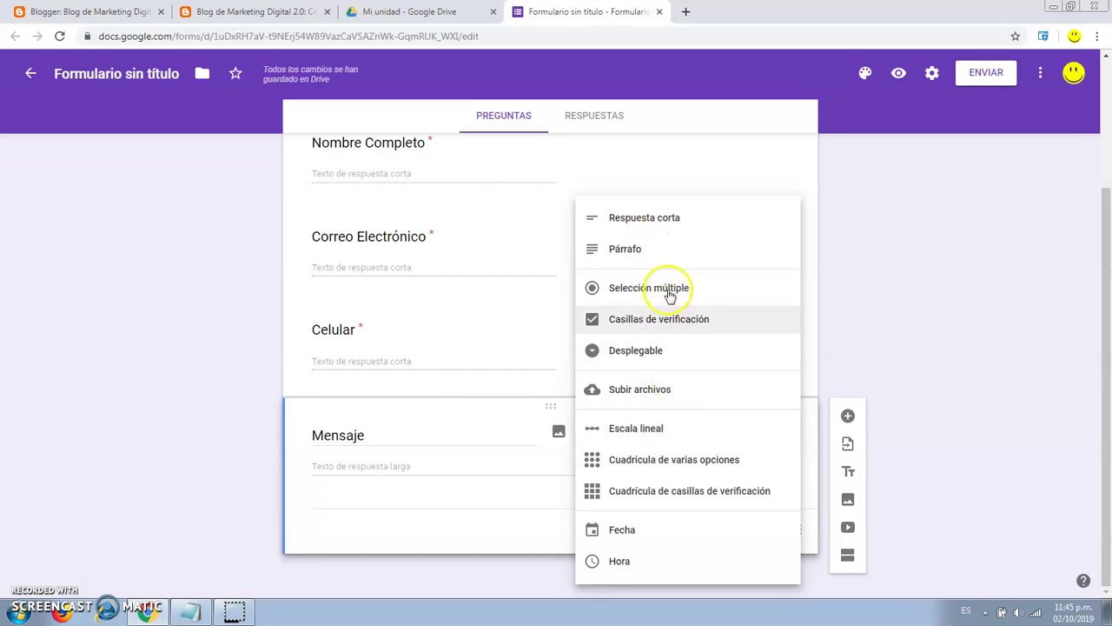
left_click(664, 250)
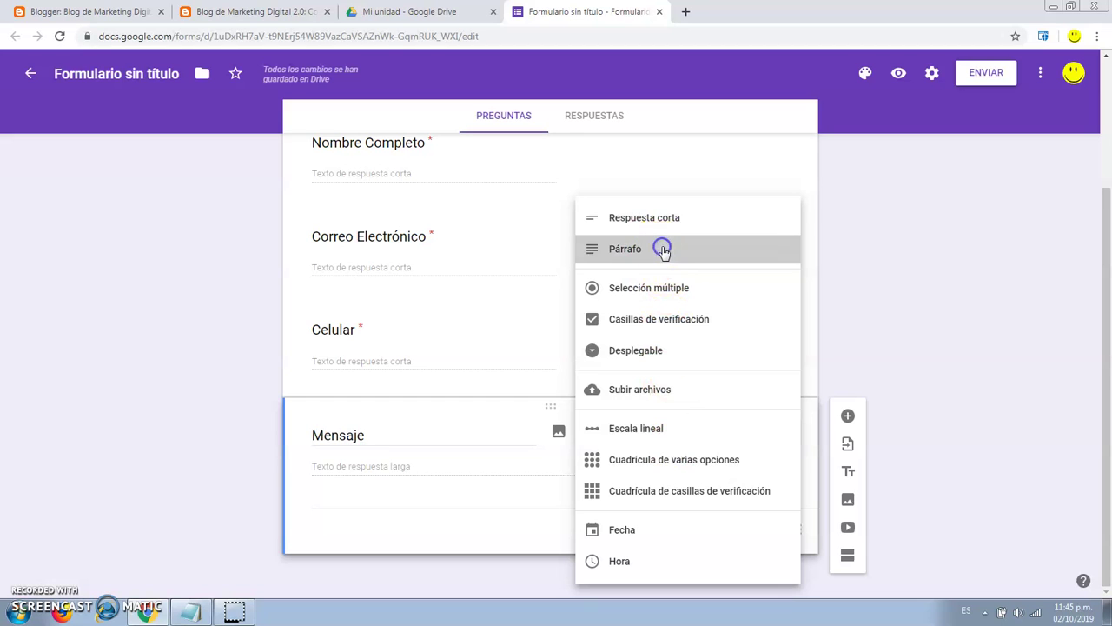
scroll(741, 308, "up", 2)
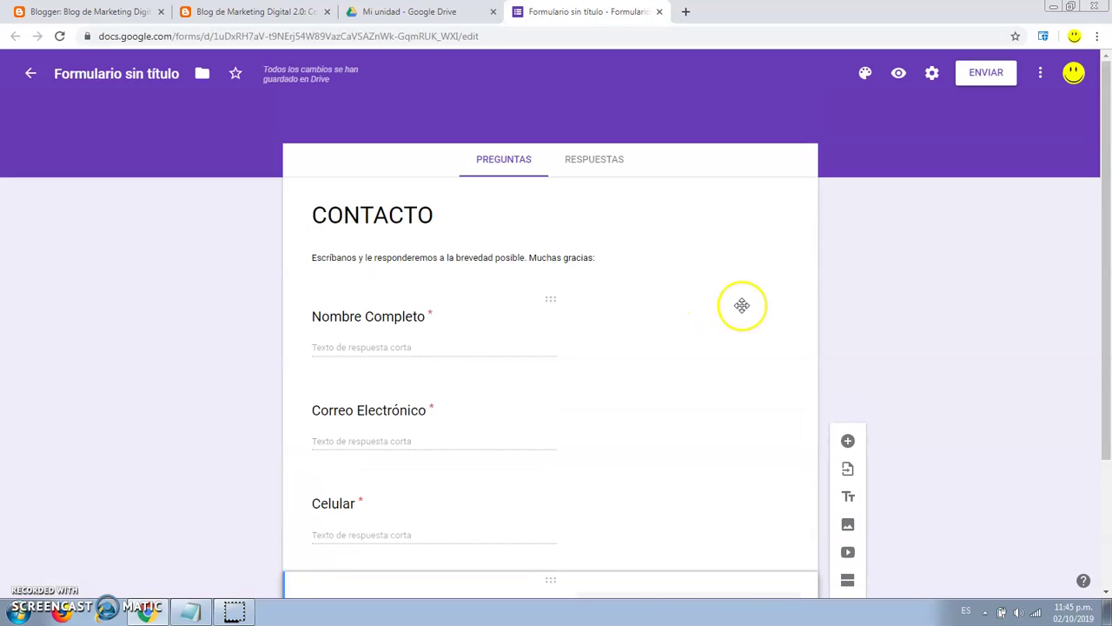
scroll(730, 309, "down", 3)
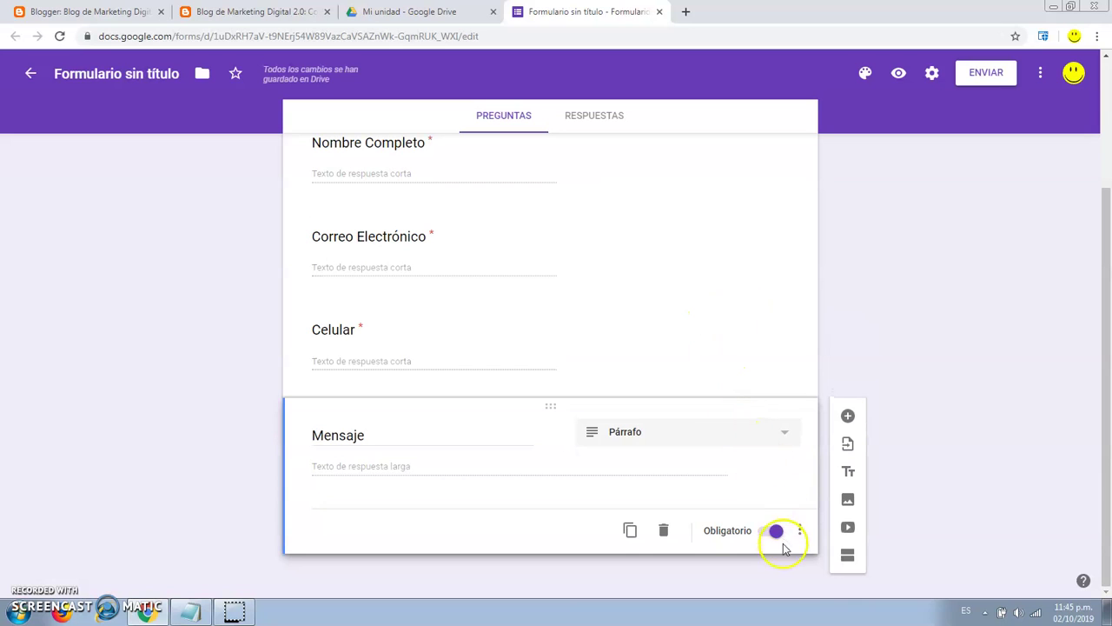
scroll(481, 339, "up", 3)
scroll(481, 339, "down", 1)
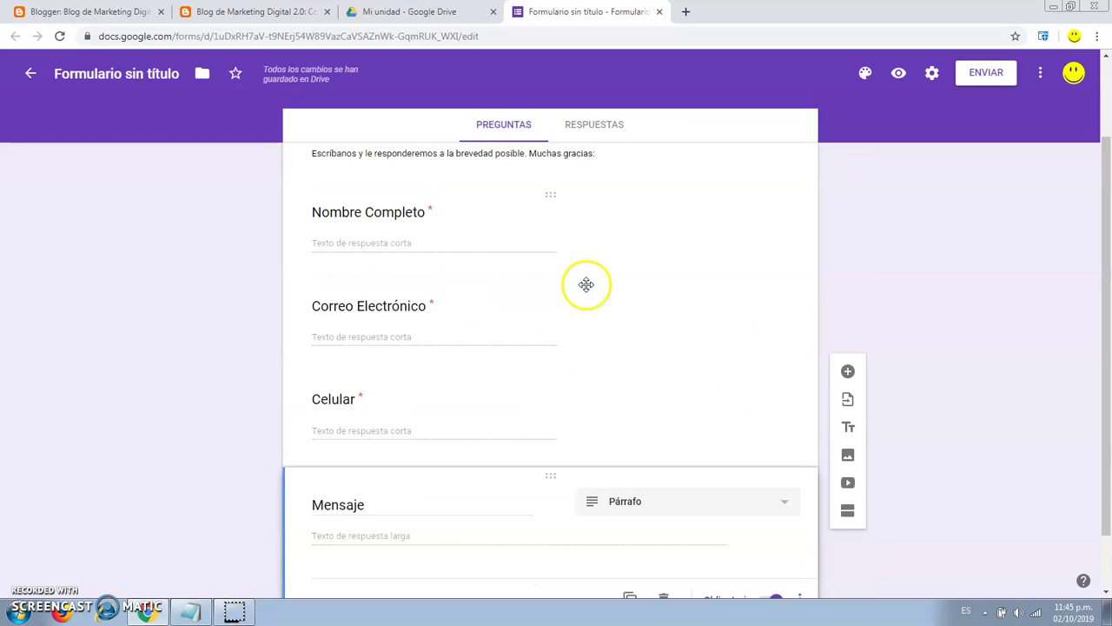
left_click_drag(558, 291, 562, 377)
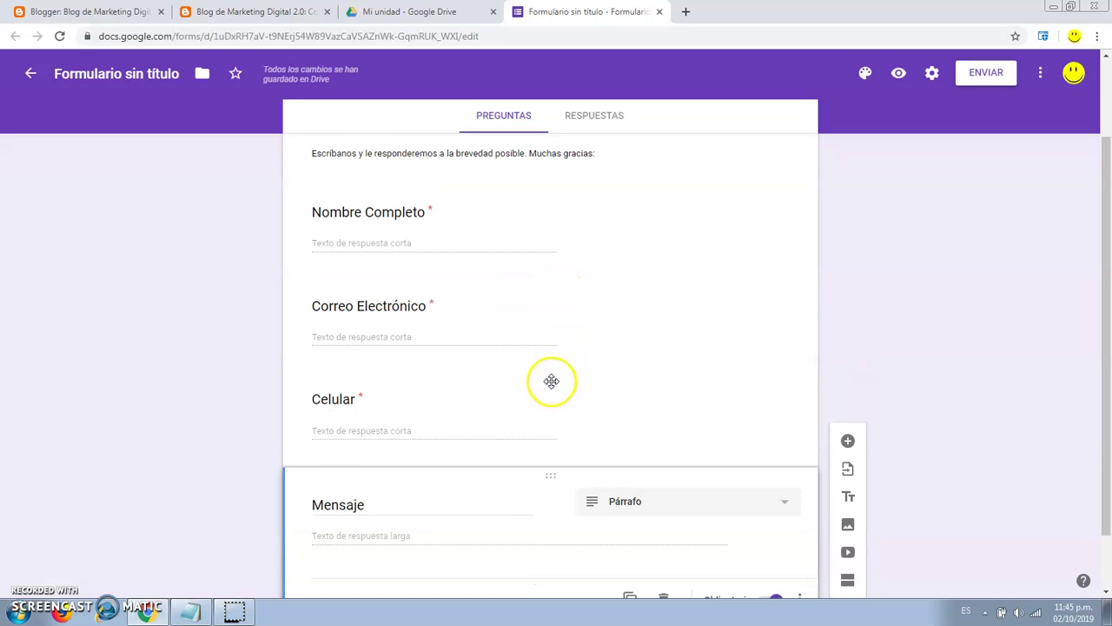
scroll(714, 451, "up", 2)
scroll(714, 436, "up", 1)
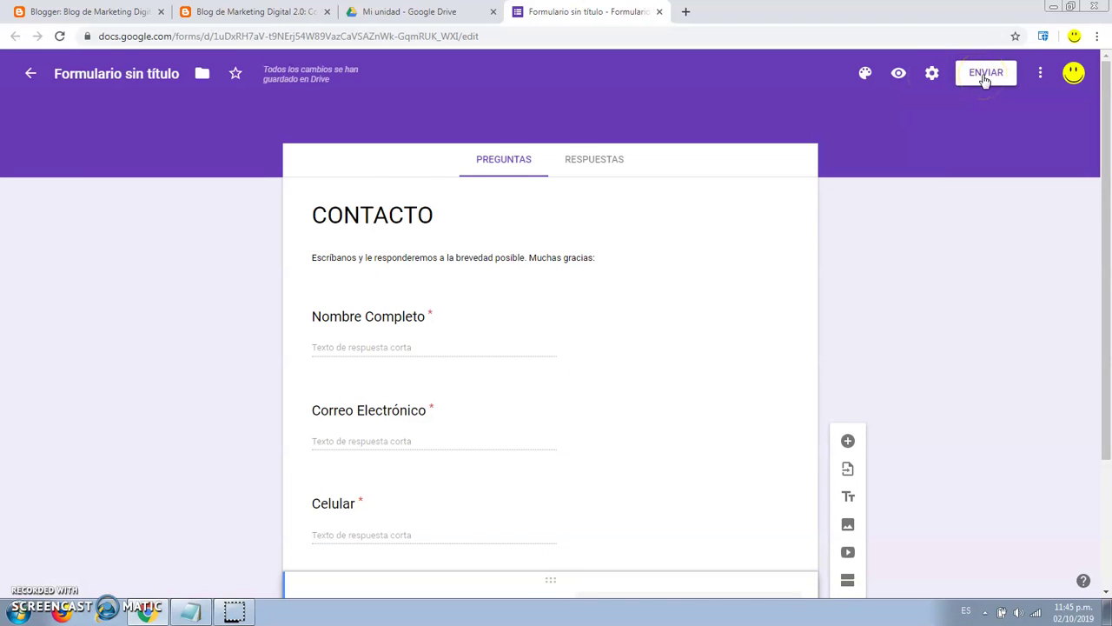
In the theme options, keep a purple theme colour and set a darker lavender background.
left_click(1041, 74)
left_click(1040, 76)
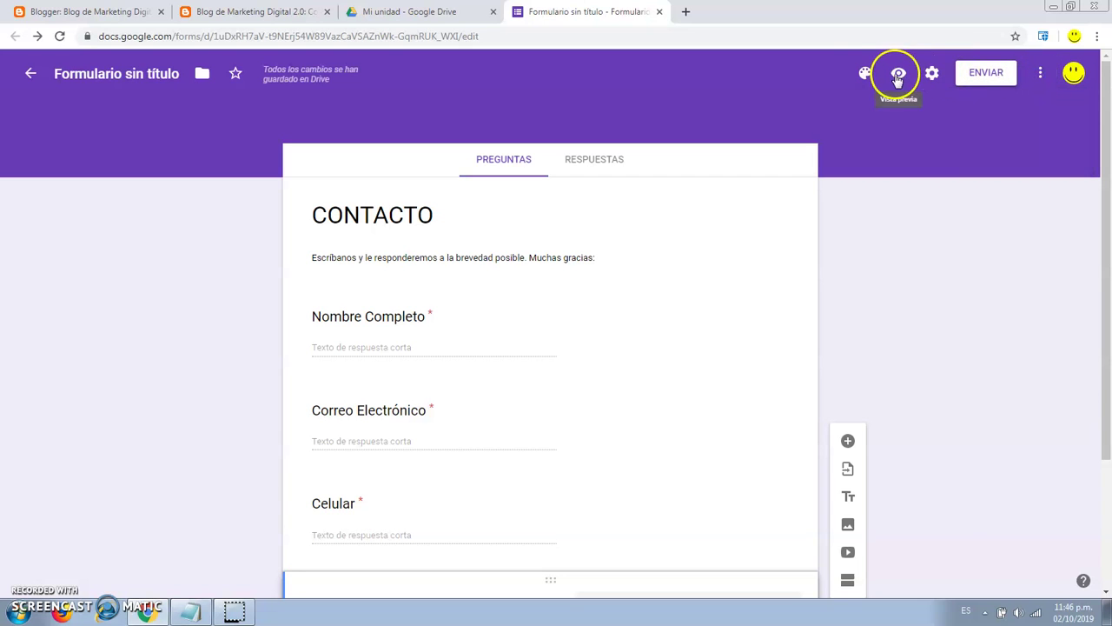
left_click(864, 75)
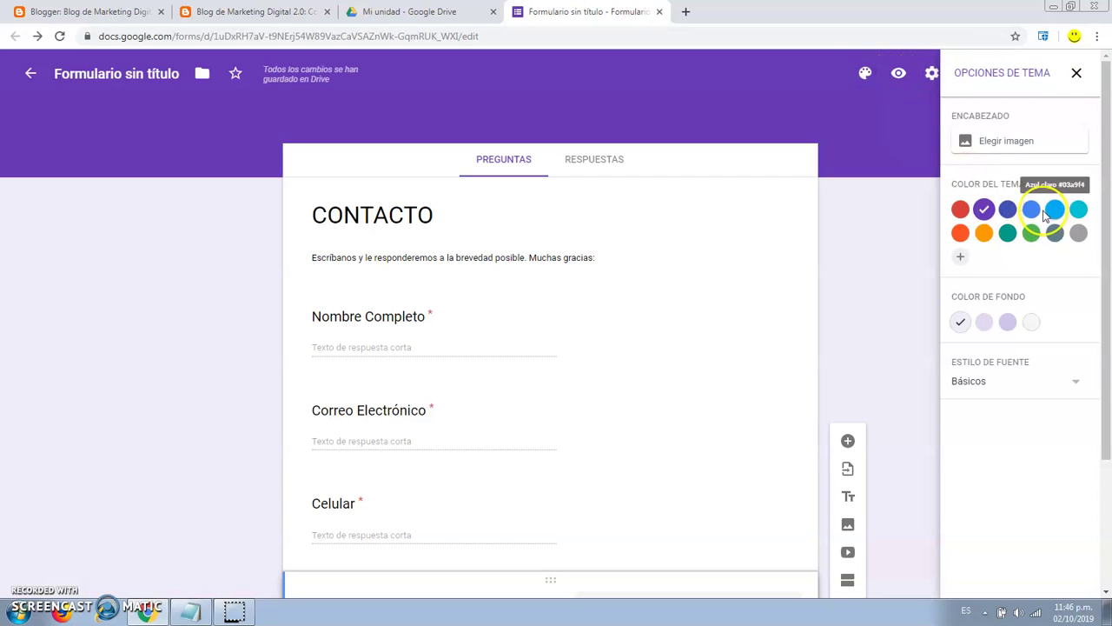
left_click(1014, 214)
left_click(984, 211)
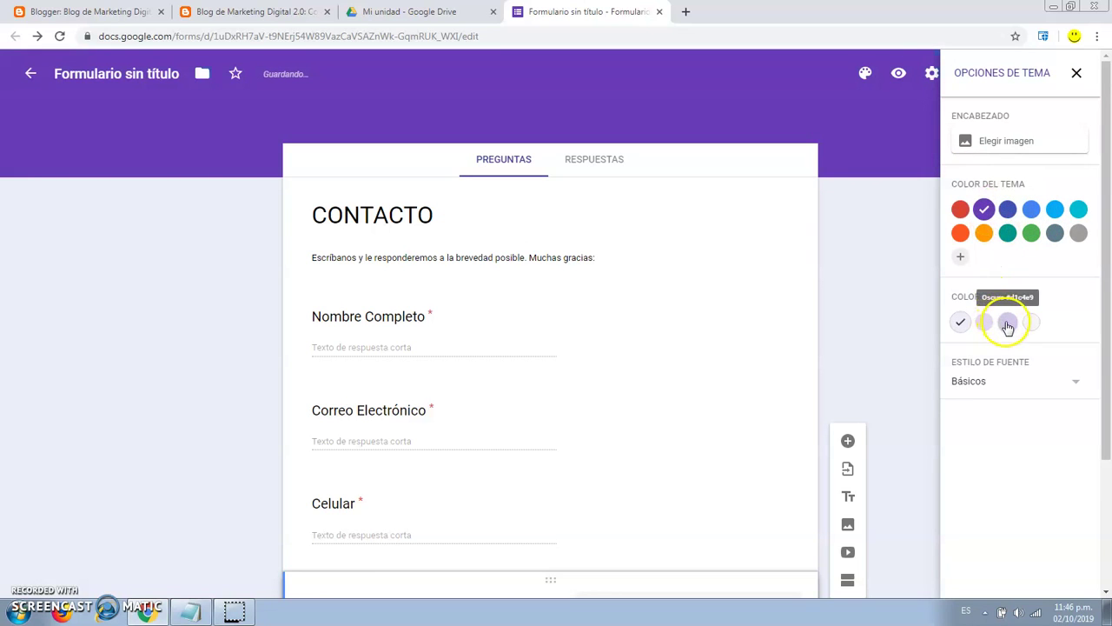
left_click(1007, 322)
Set the open-book picture as the form's header image and close the theme panel.
left_click(1010, 140)
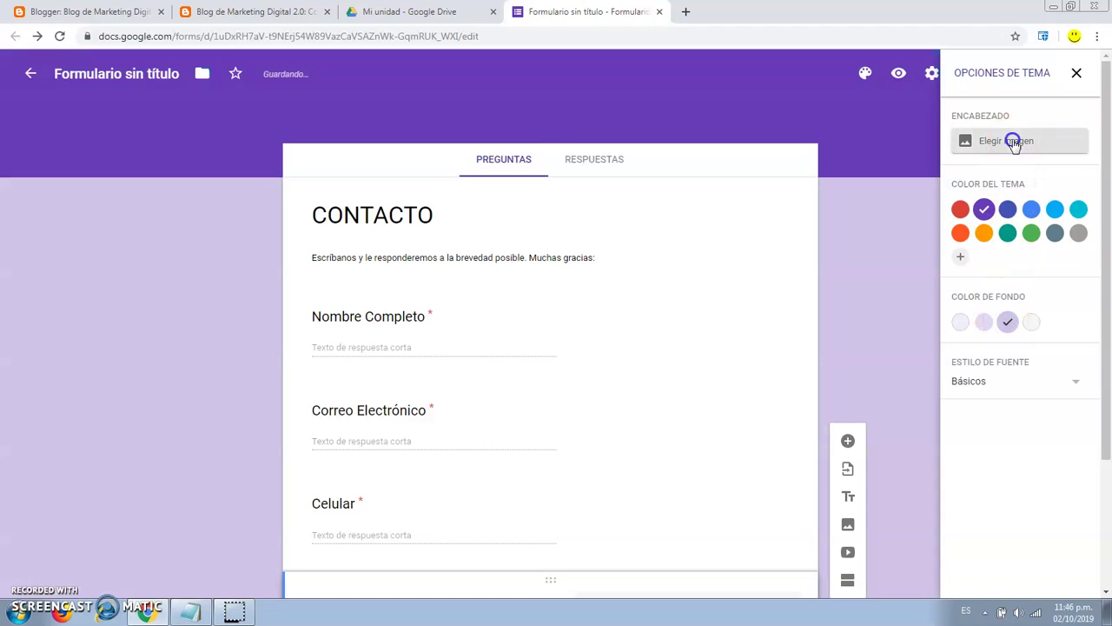
scroll(666, 313, "down", 3)
scroll(666, 320, "down", 3)
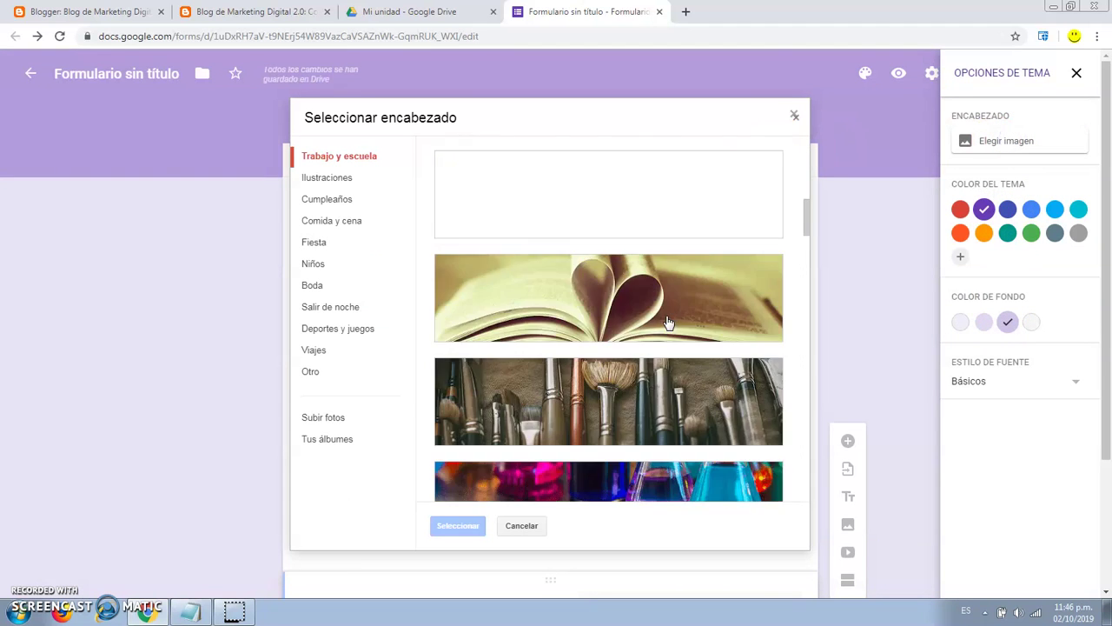
left_click(618, 291)
left_click(458, 525)
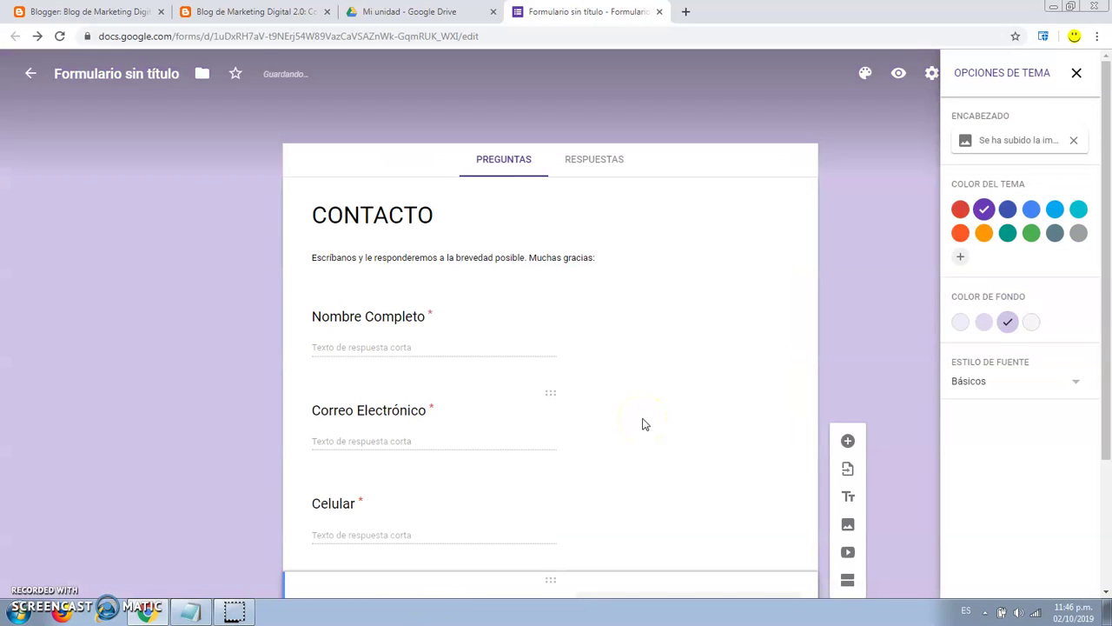
left_click(1076, 72)
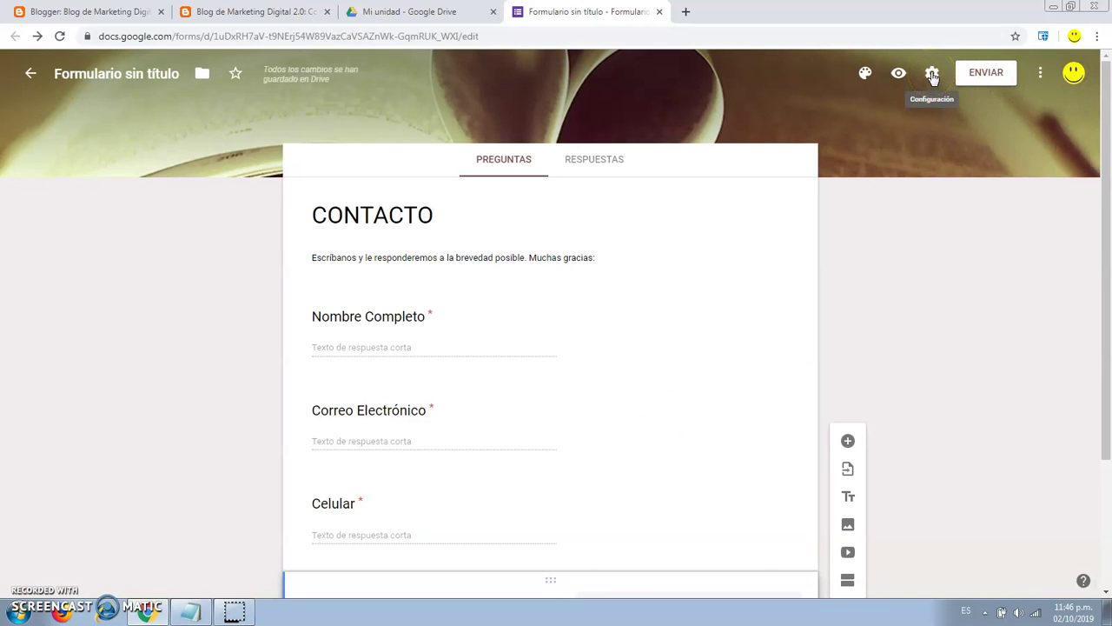
Save the presentation confirmation message 'Se ha contactado correctamente, en la brevedad le responderemos. Muchas gracias'.
left_click(931, 75)
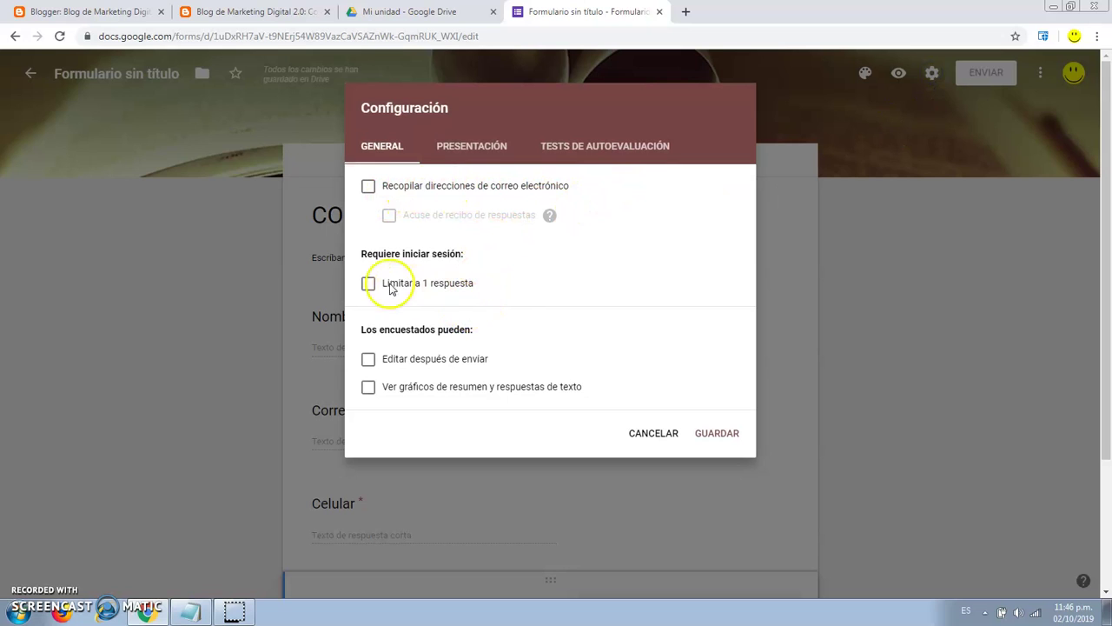
left_click(483, 148)
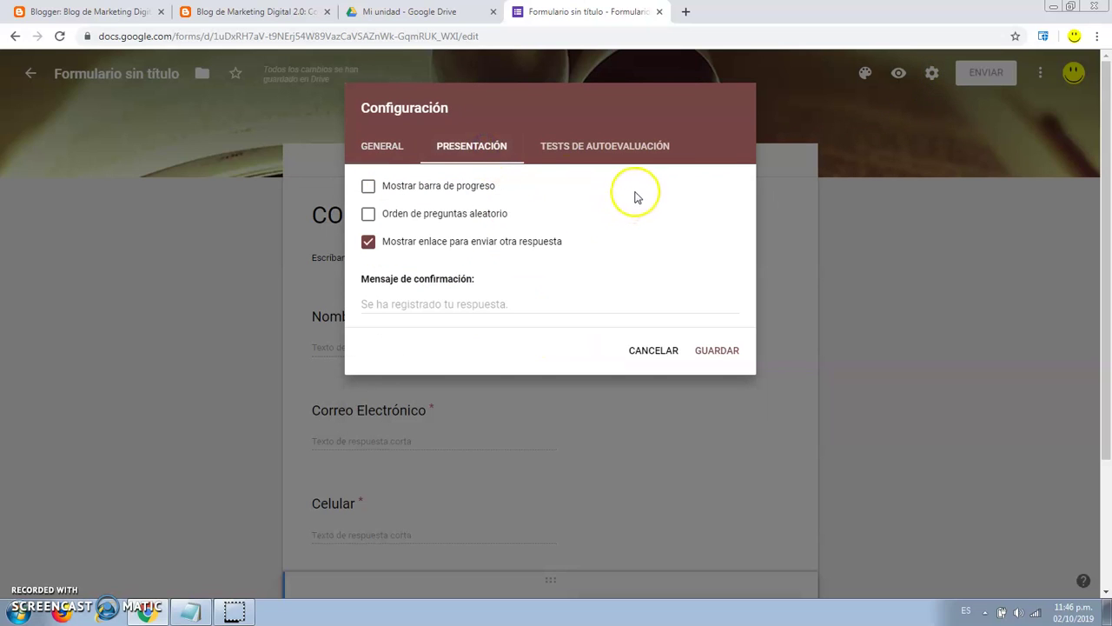
left_click(426, 301)
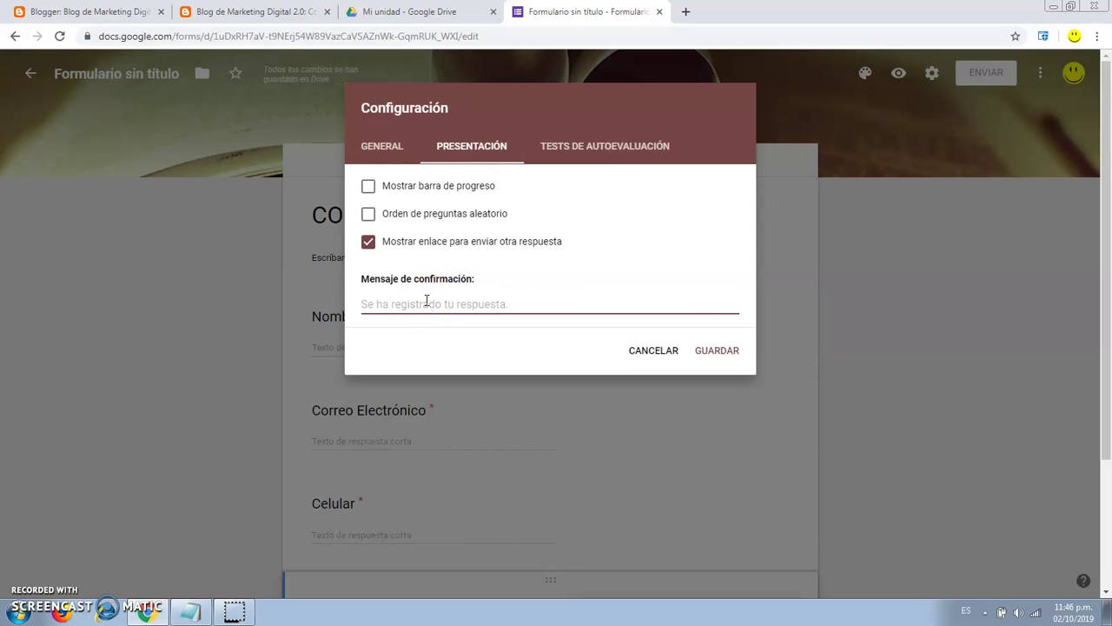
type("Se")
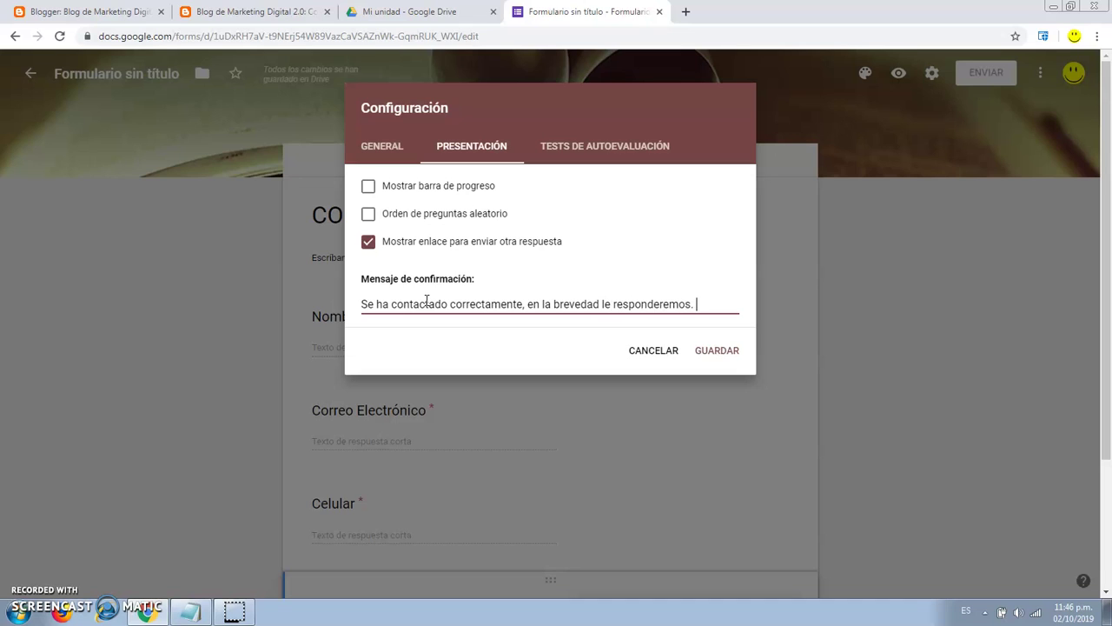
type("gracias.")
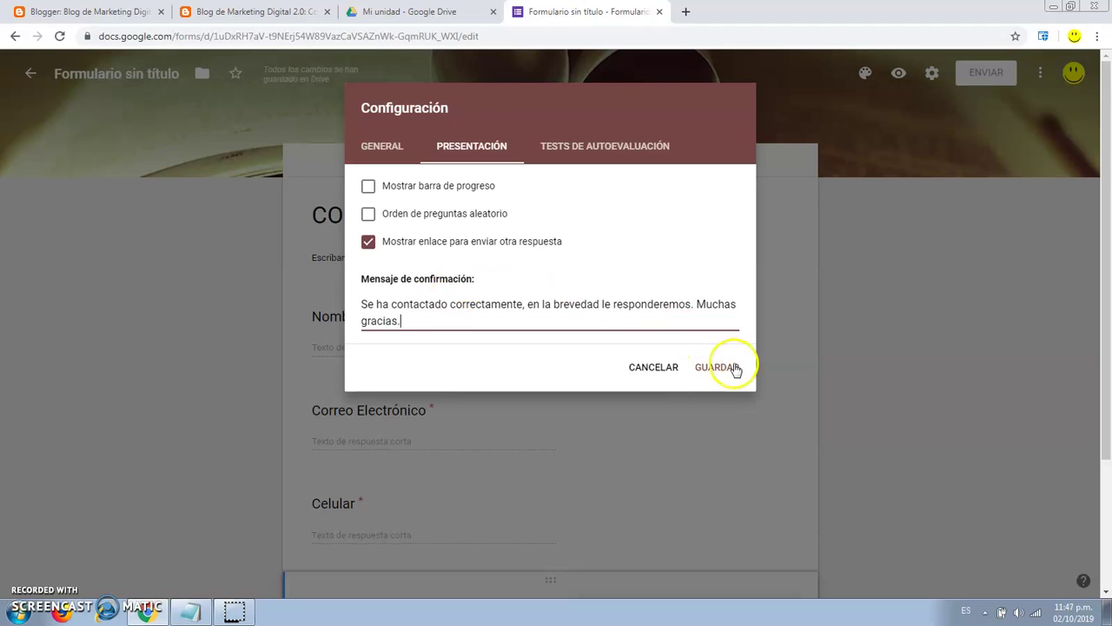
left_click(719, 368)
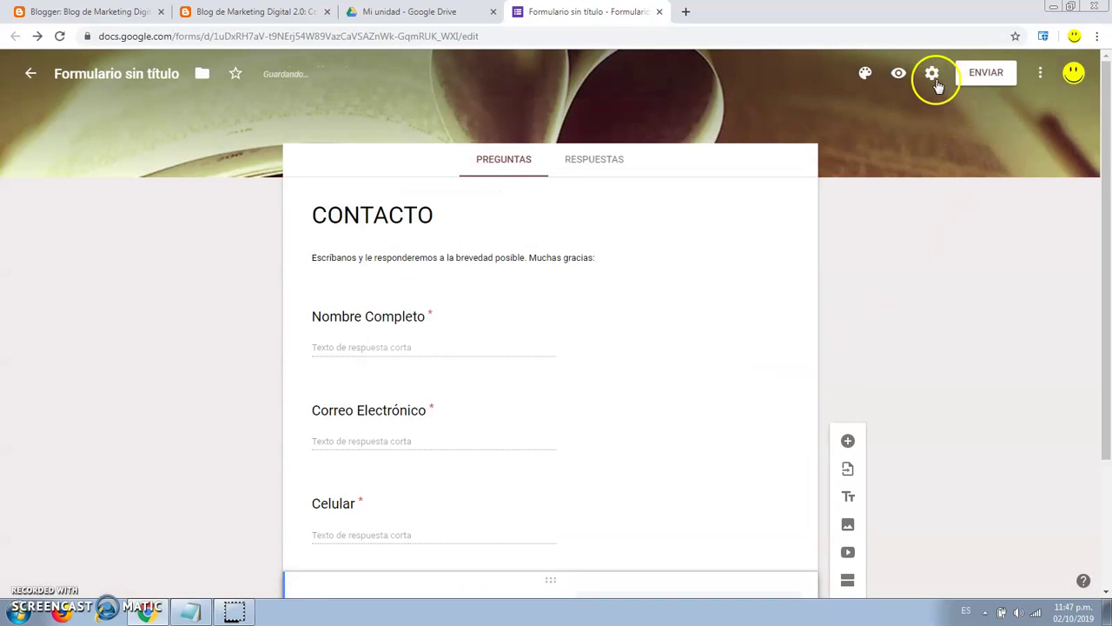
Bring up the form's sending options and shorten its shareable link.
left_click(989, 75)
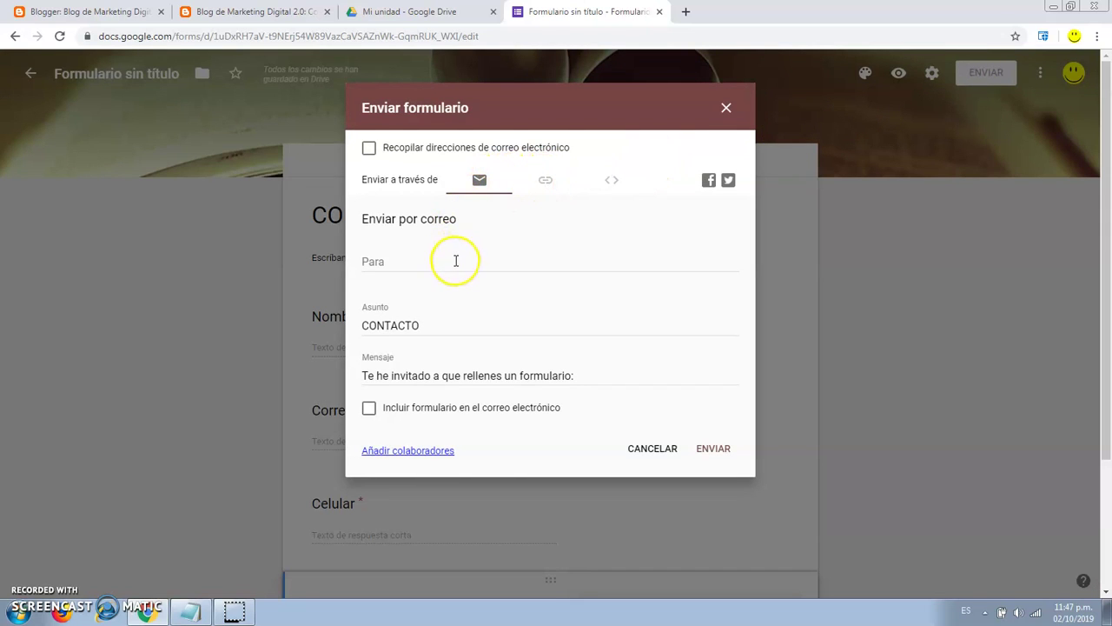
left_click(546, 180)
left_click(370, 268)
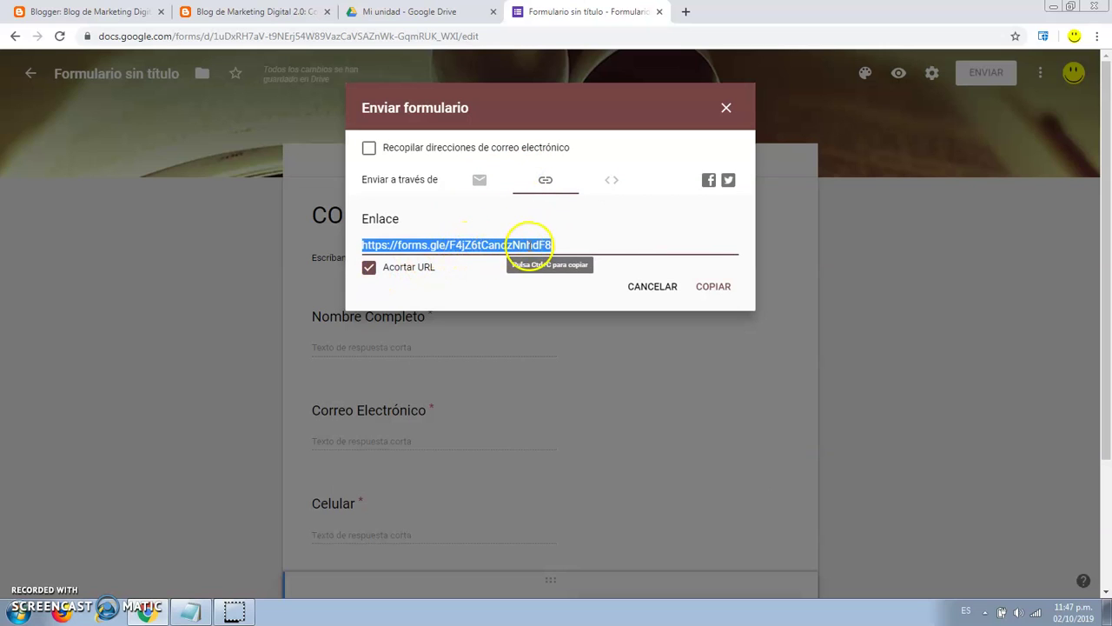
Copy the form's 600×930 px iframe embed code and return to the blog tab.
left_click(612, 182)
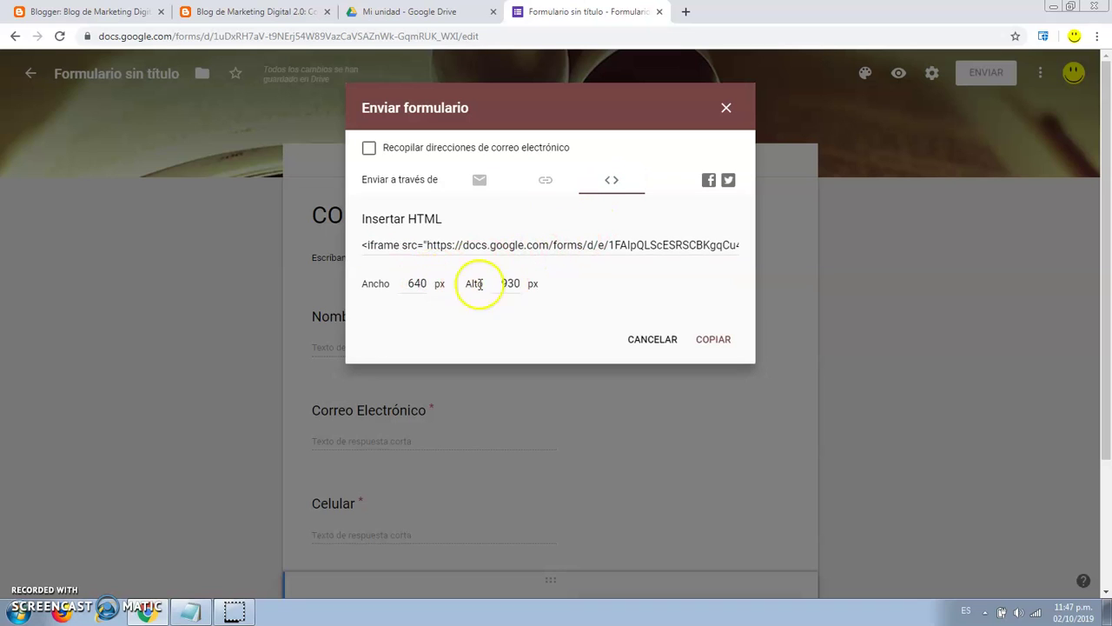
double_click(417, 284)
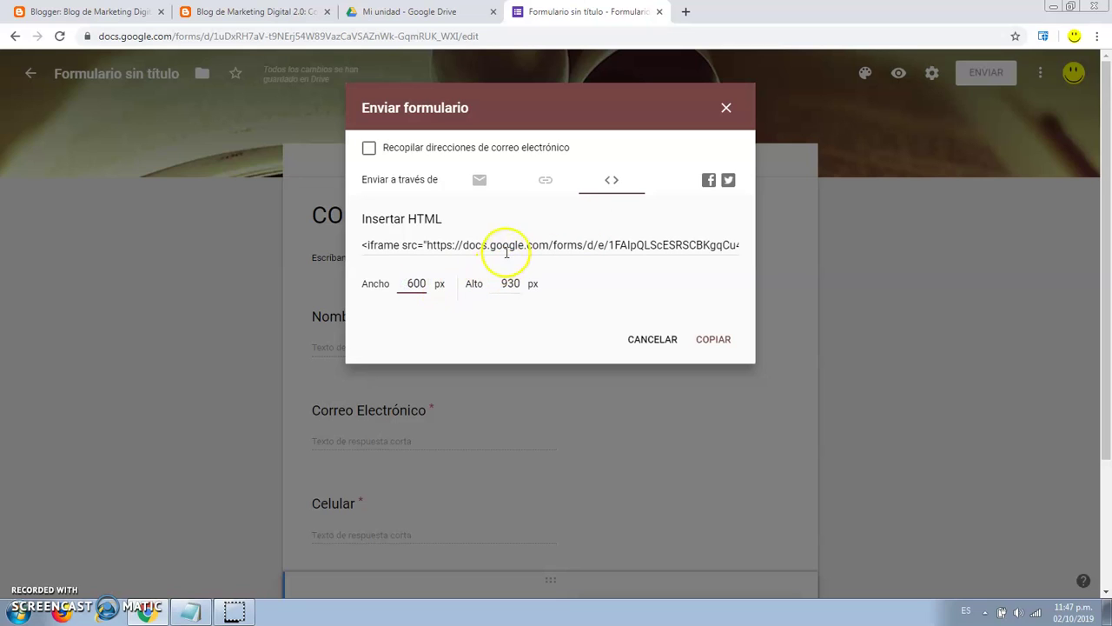
left_click(505, 250)
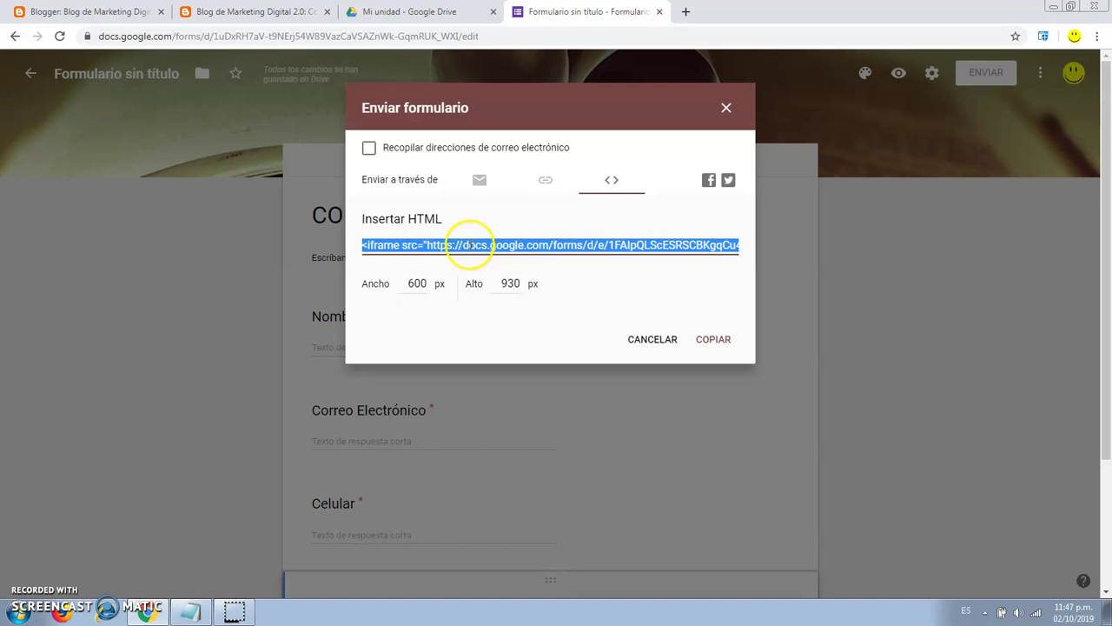
left_click(711, 339)
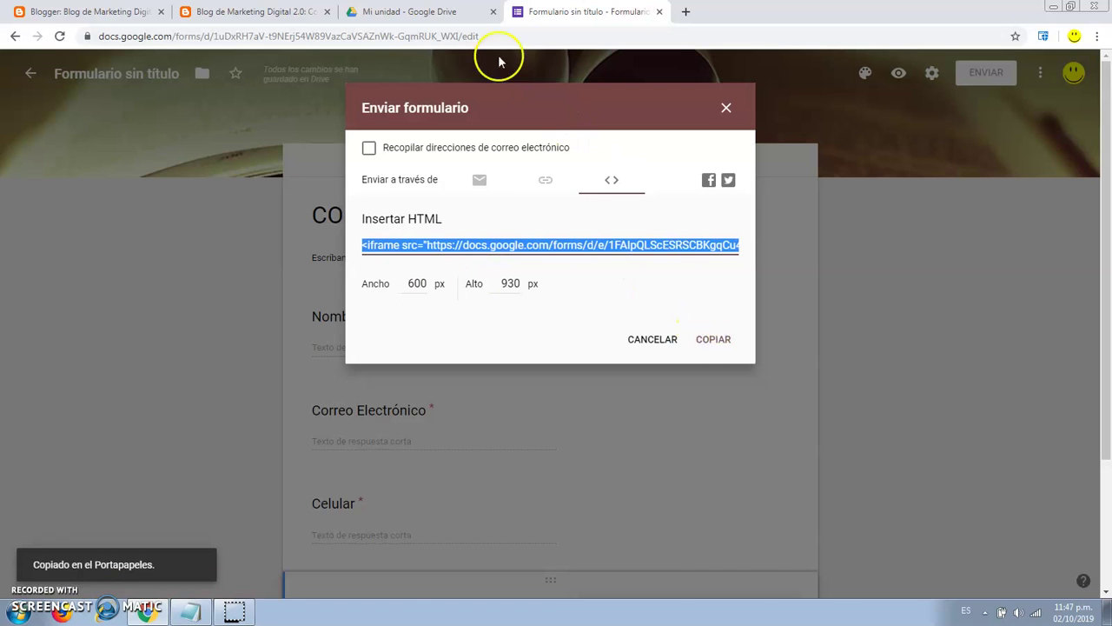
left_click(295, 12)
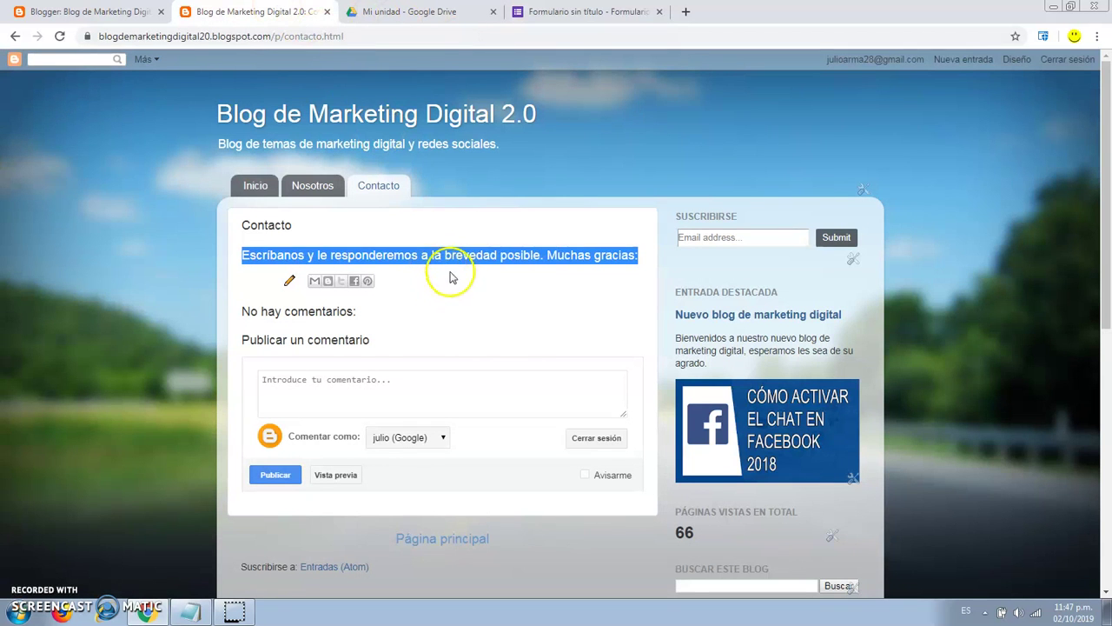
Paste the CONTACTO iframe into the Contacto page's HTML after the intro text and update the page.
key("ctrl+shift+Tab")
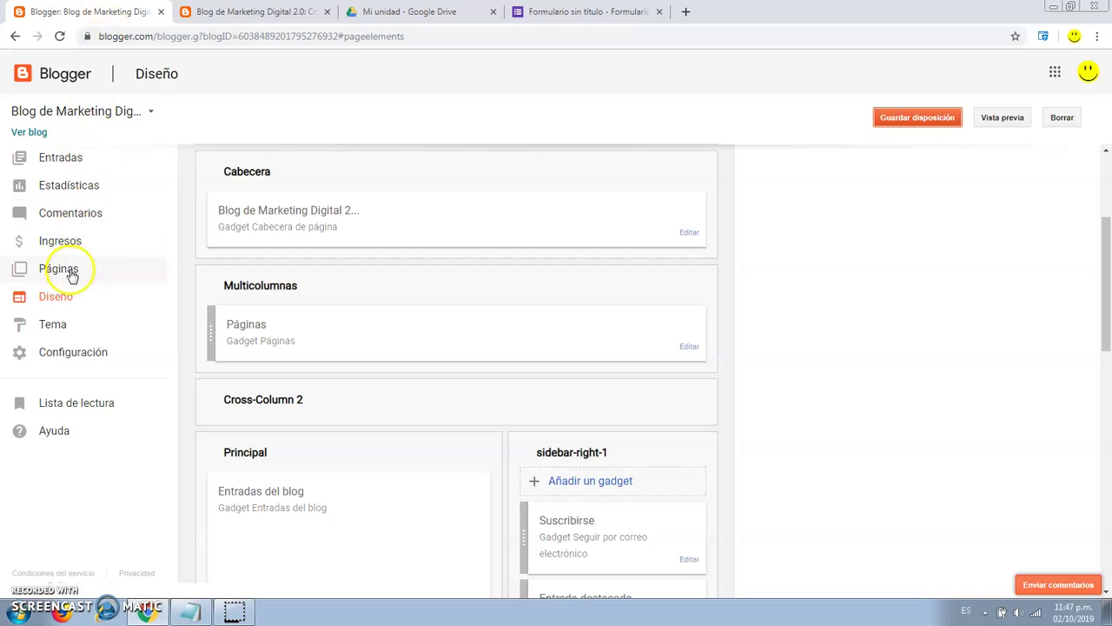
left_click(69, 270)
left_click(223, 214)
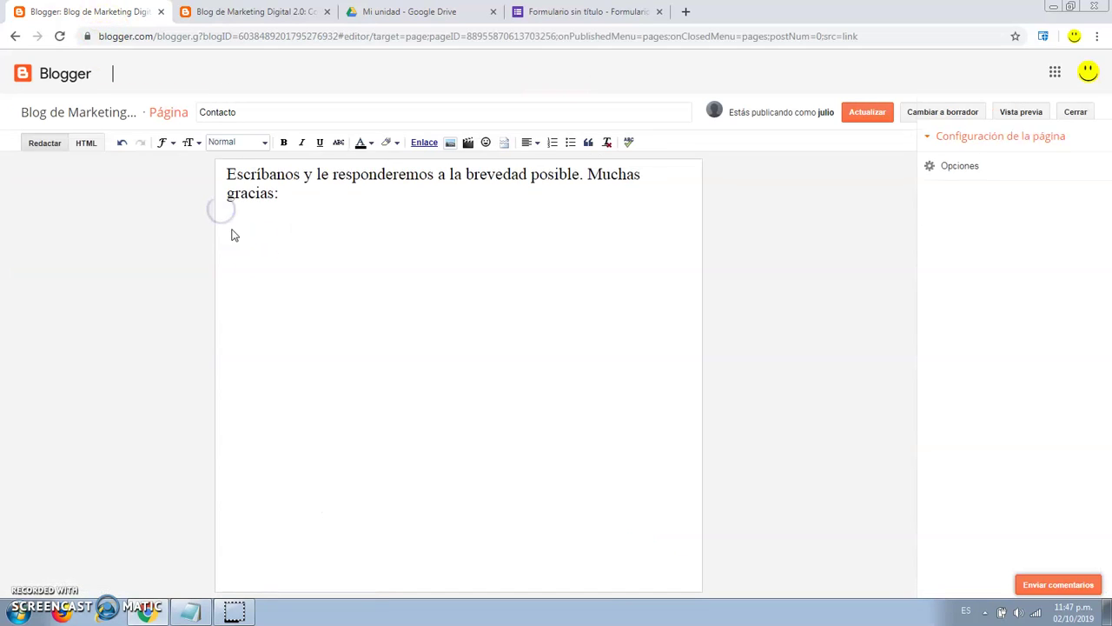
left_click(305, 223)
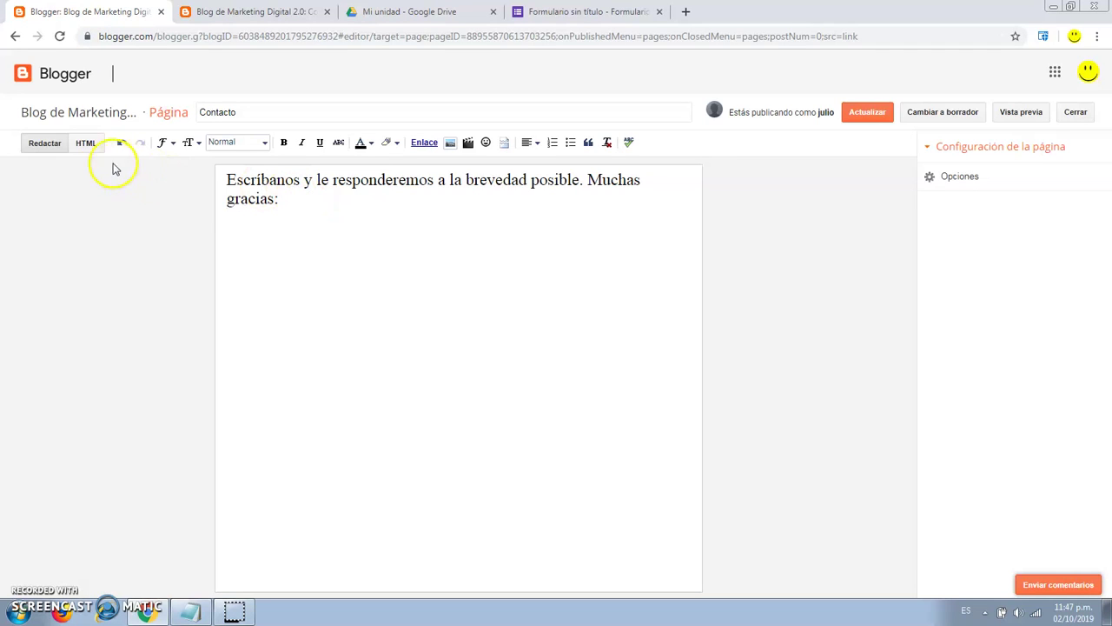
left_click(89, 144)
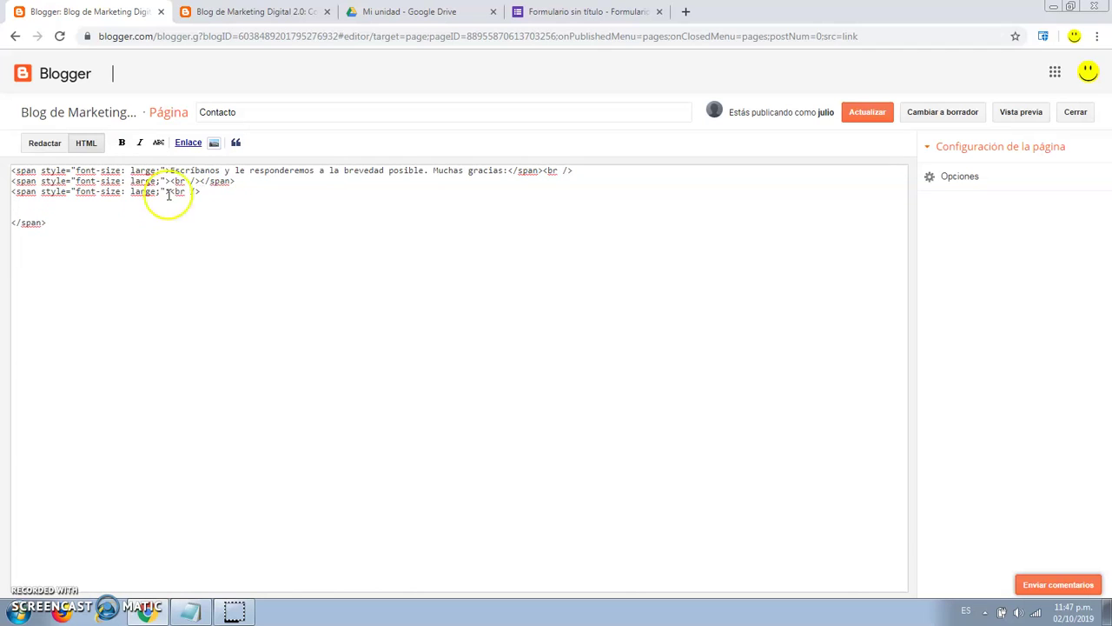
right_click(36, 204)
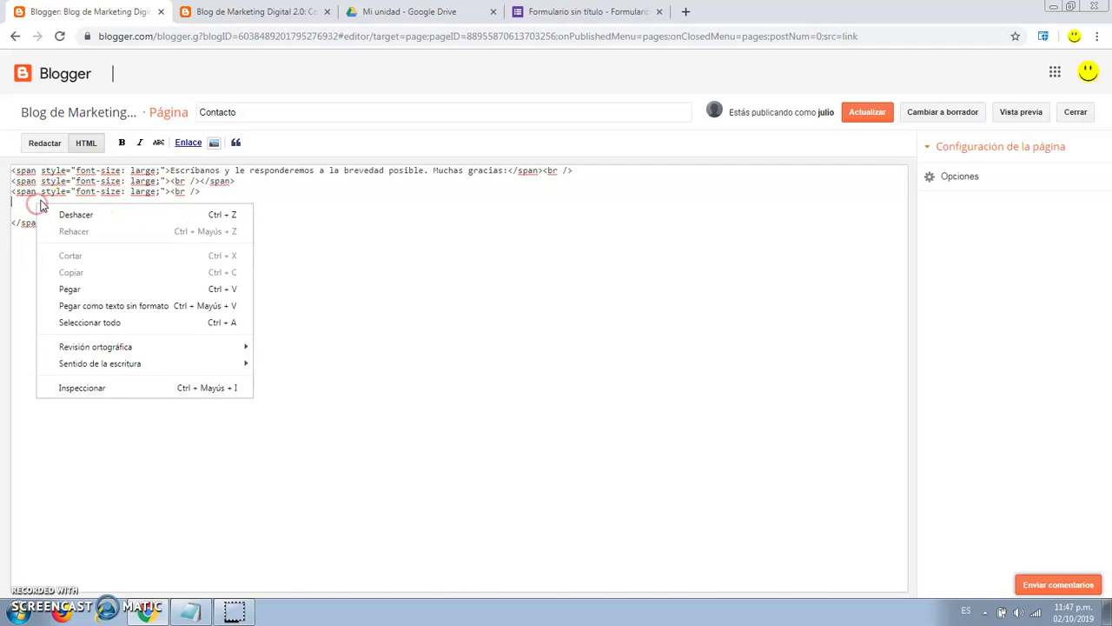
left_click(108, 287)
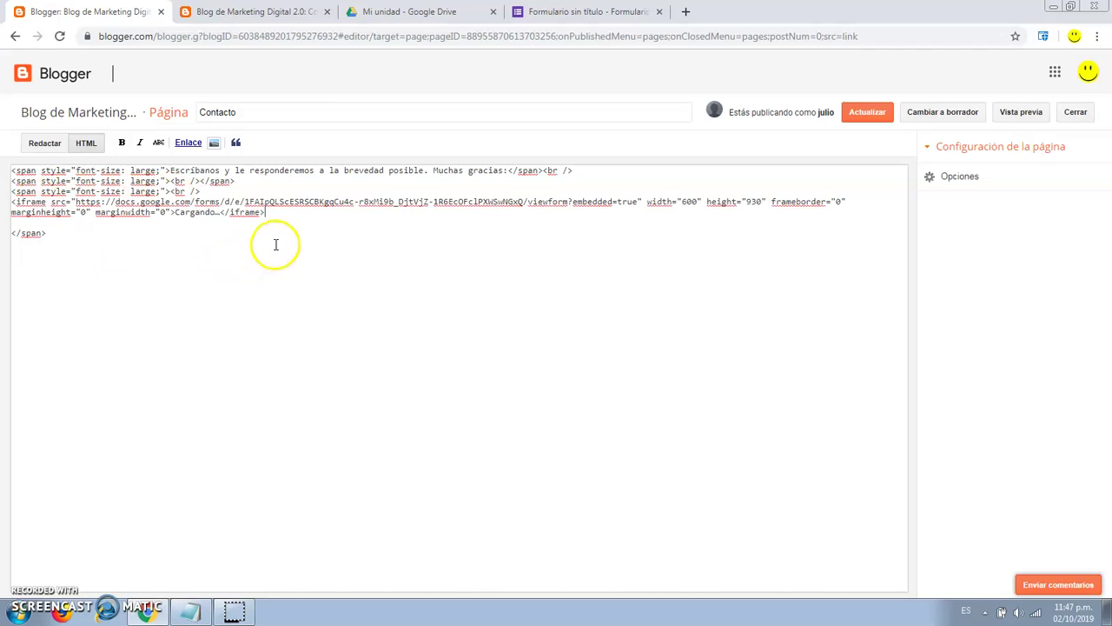
left_click(45, 143)
scroll(608, 330, "down", 3)
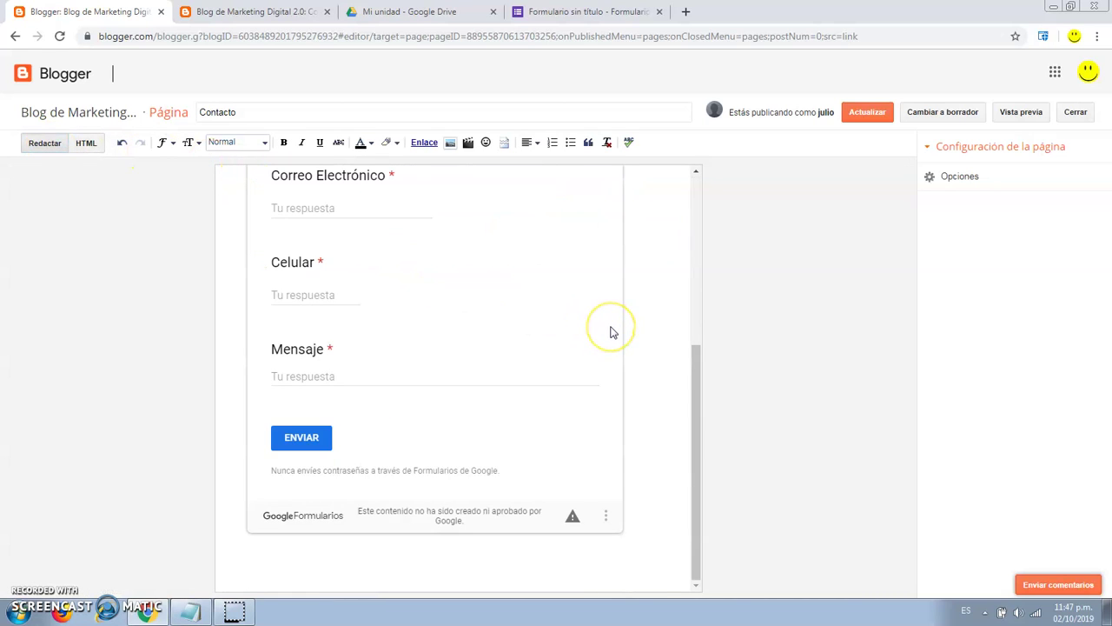
scroll(608, 330, "up", 3)
scroll(611, 332, "up", 1)
left_click(867, 111)
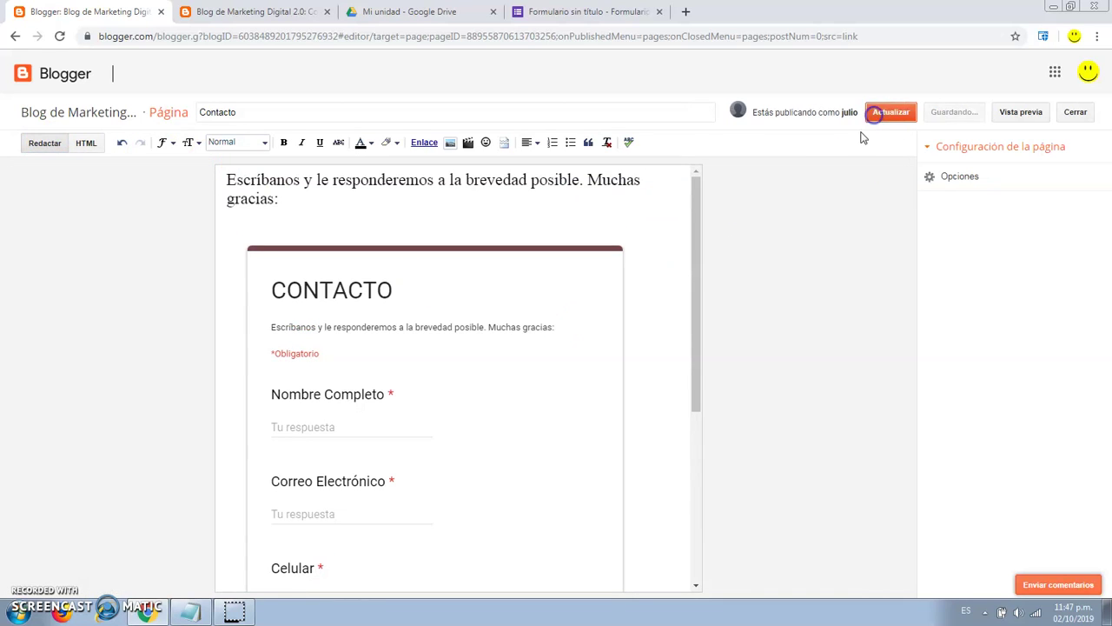
Reload the live Contacto page so the embedded form appears, briefly visiting Nosotros.
left_click(261, 12)
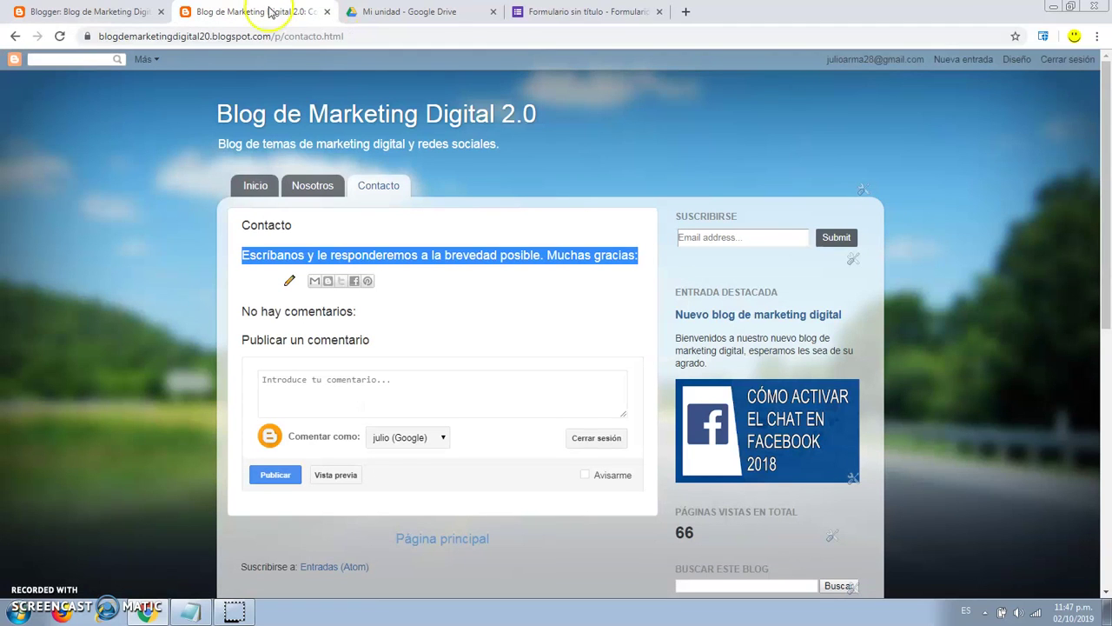
left_click(59, 36)
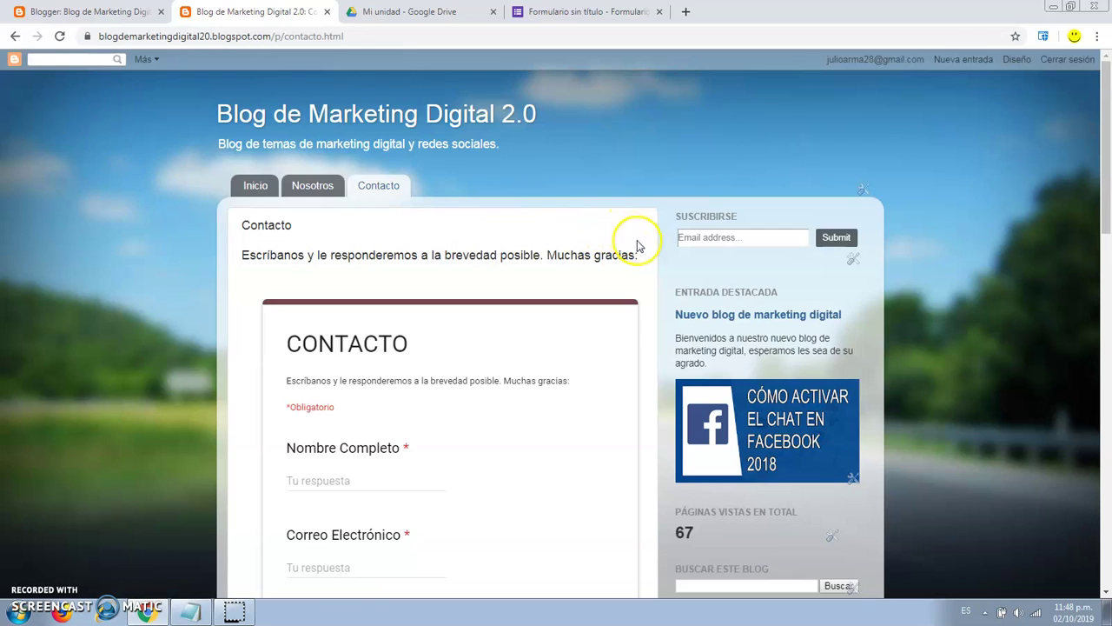
scroll(635, 245, "down", 3)
scroll(638, 247, "down", 2)
scroll(638, 247, "up", 5)
left_click(344, 188)
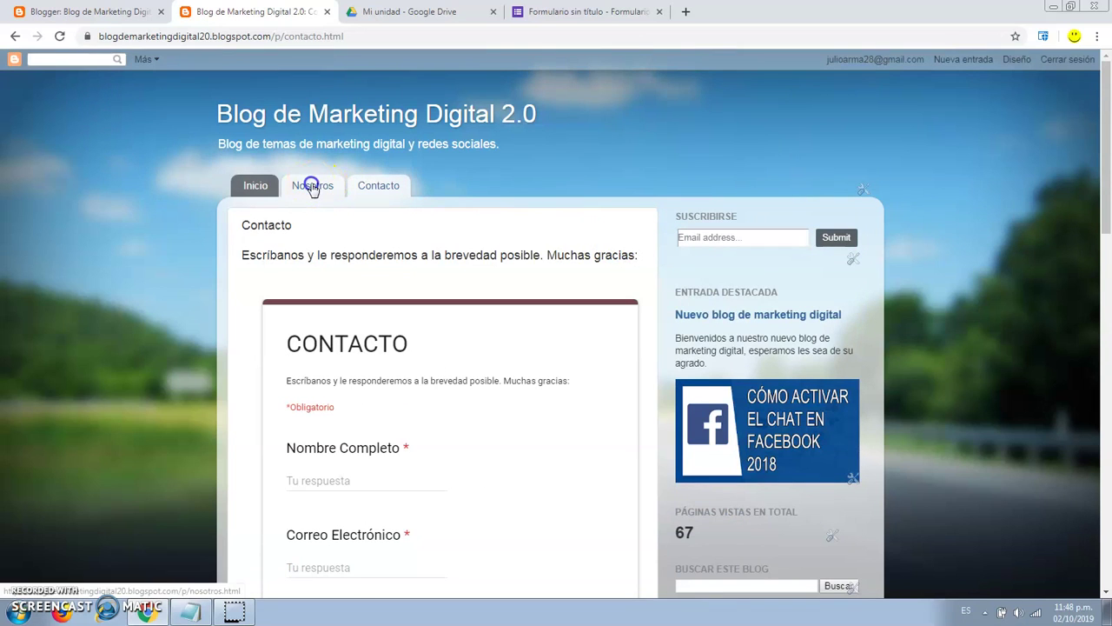
left_click(372, 190)
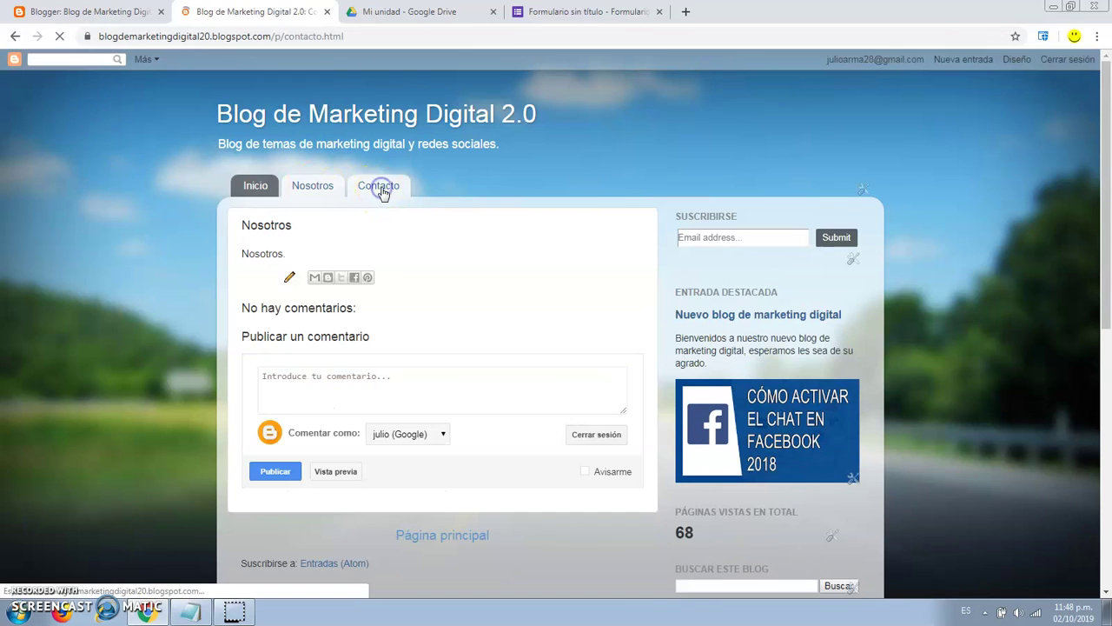
scroll(647, 274, "down", 2)
scroll(648, 275, "down", 2)
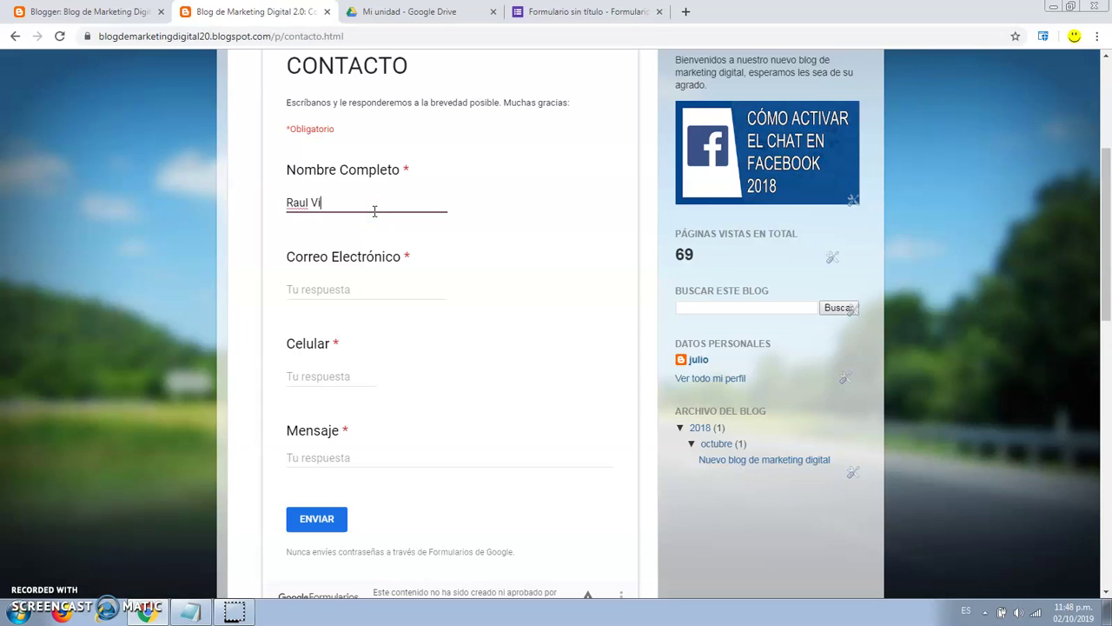
Fill the embedded form with a test e-mail, phone and message, and submit it.
left_click(357, 296)
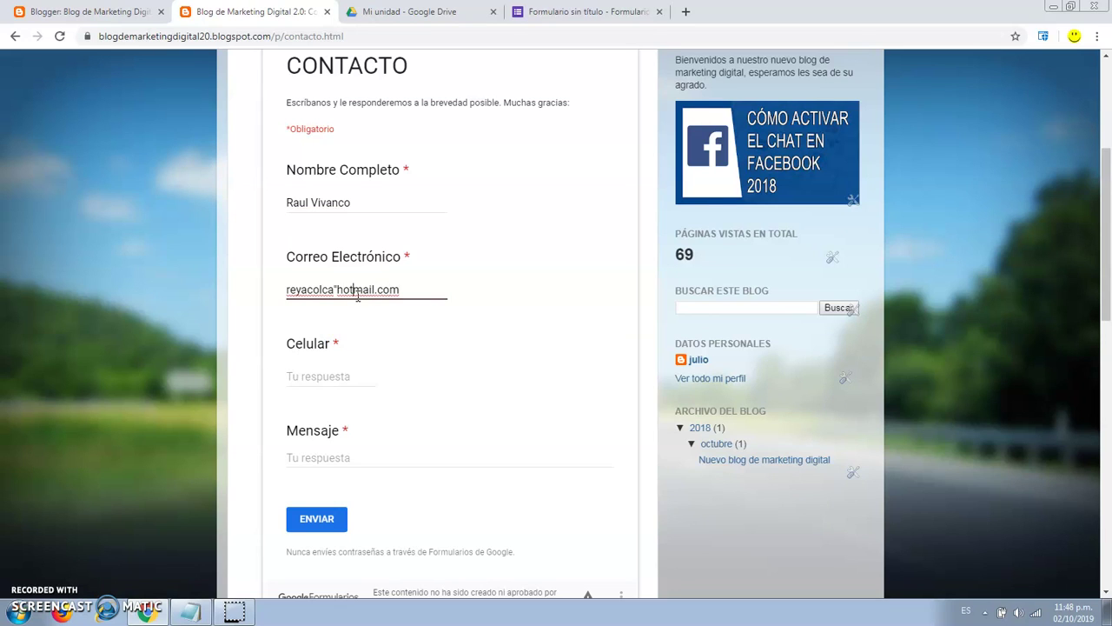
key("alt+shift")
type("@")
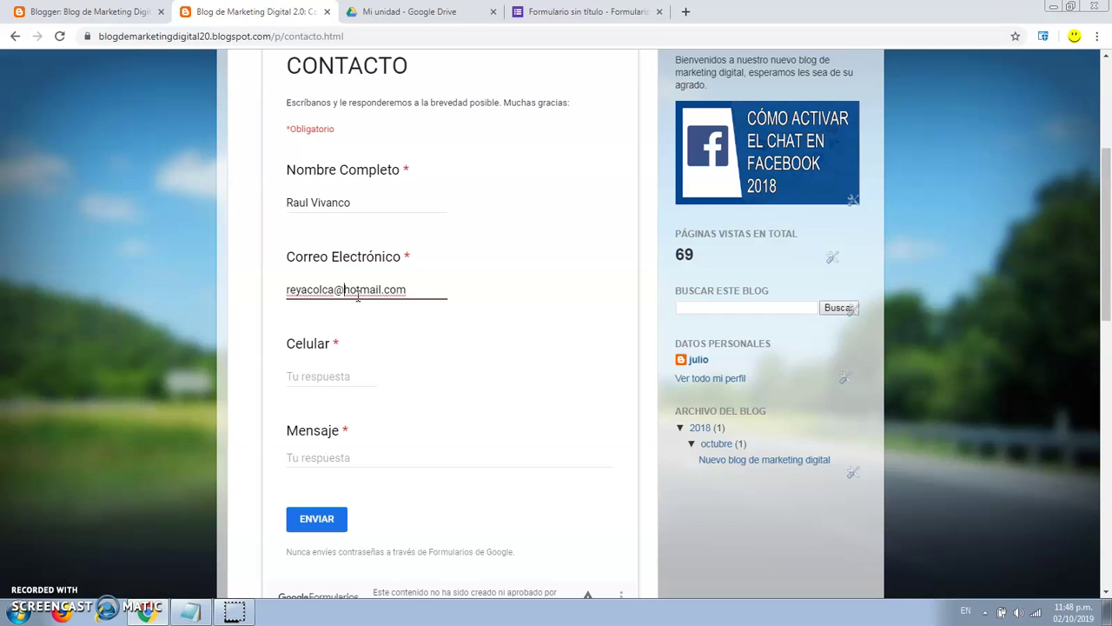
left_click(339, 380)
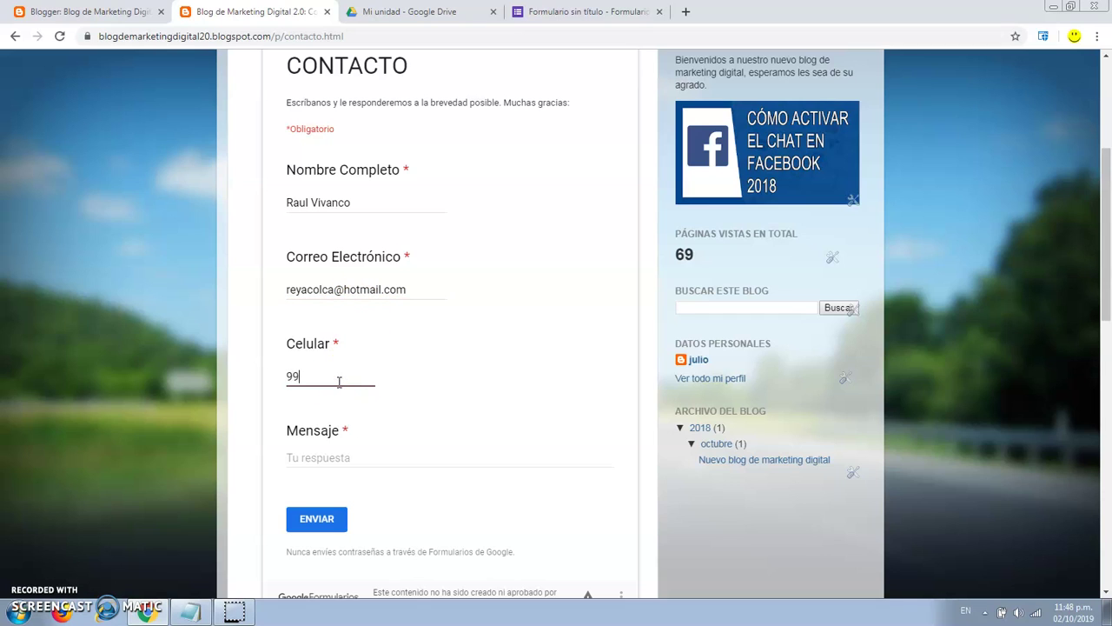
left_click(366, 456)
type("informes")
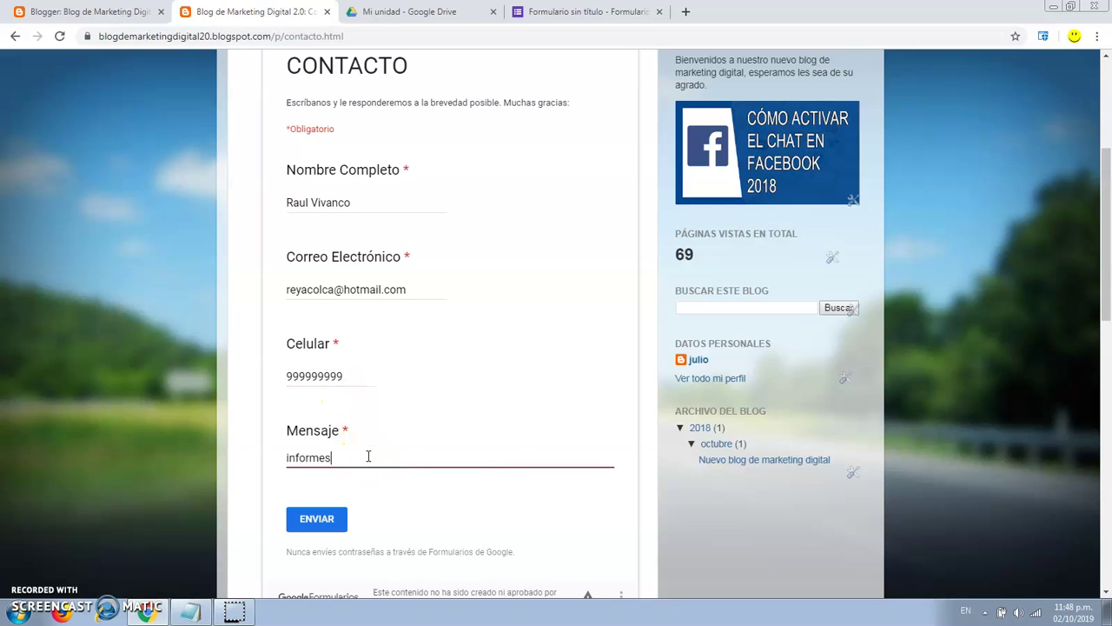
left_click(316, 519)
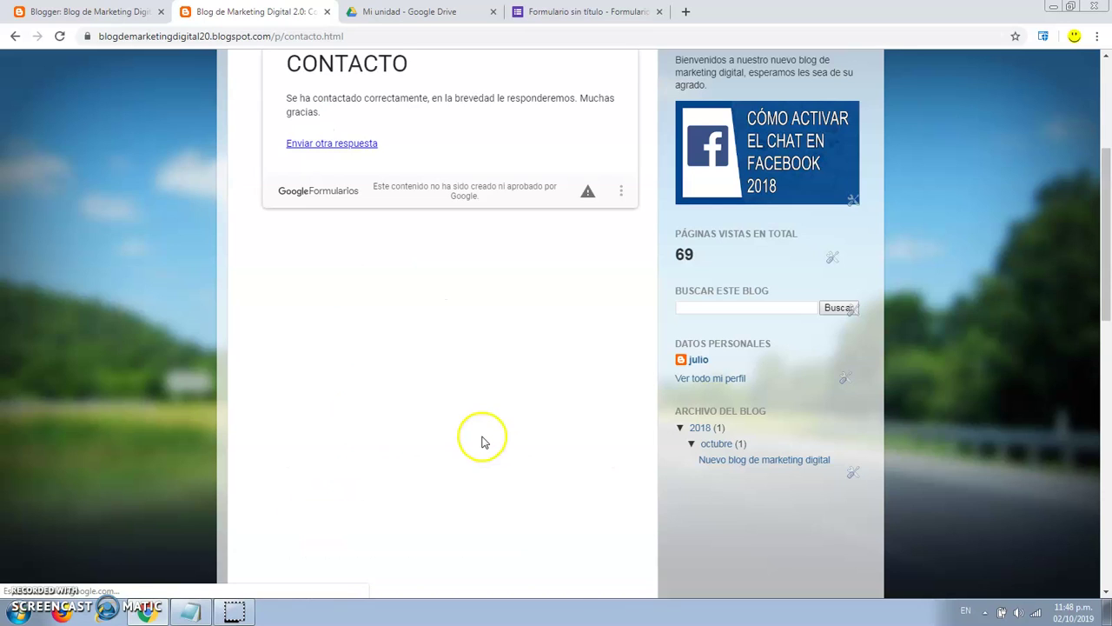
scroll(534, 369, "up", 1)
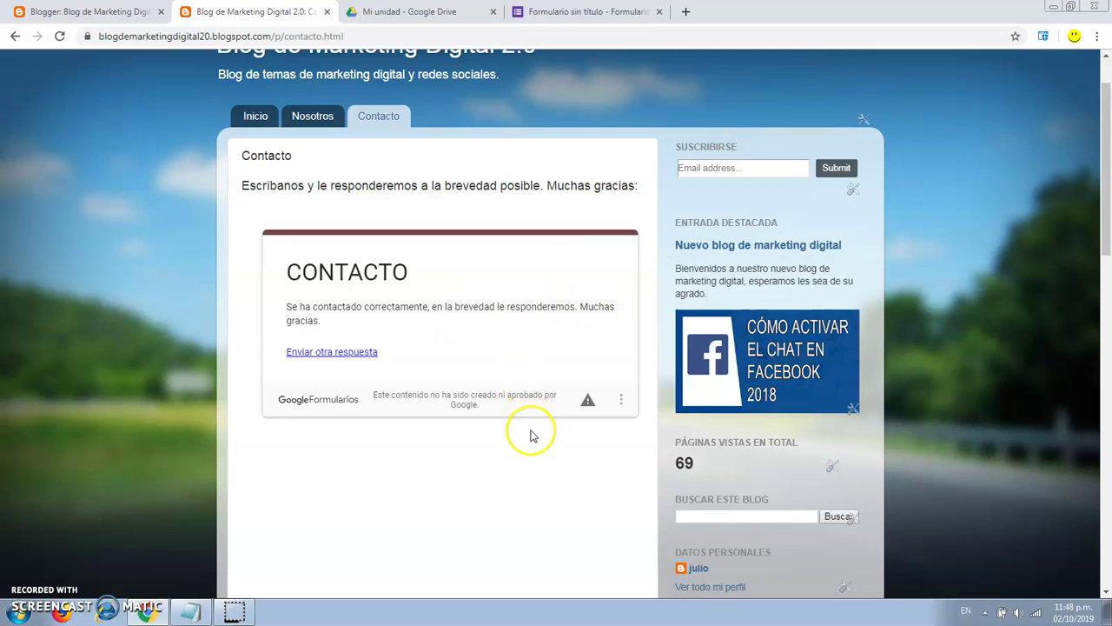
scroll(532, 435, "up", 1)
Review the test response in Forms and link the responses to a new spreadsheet.
left_click(585, 12)
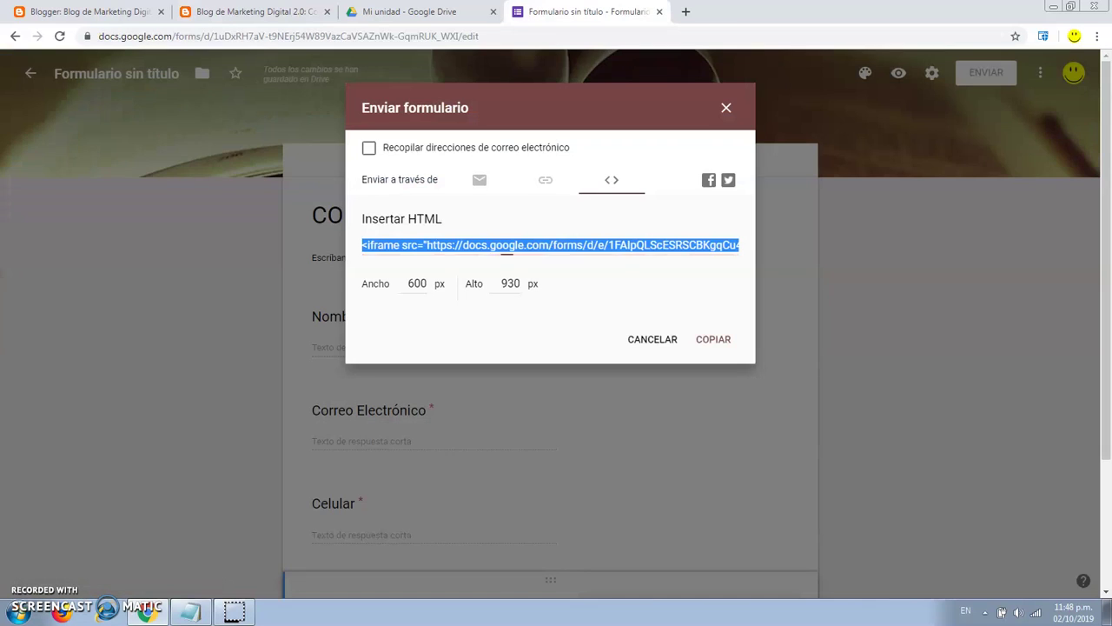
left_click(727, 109)
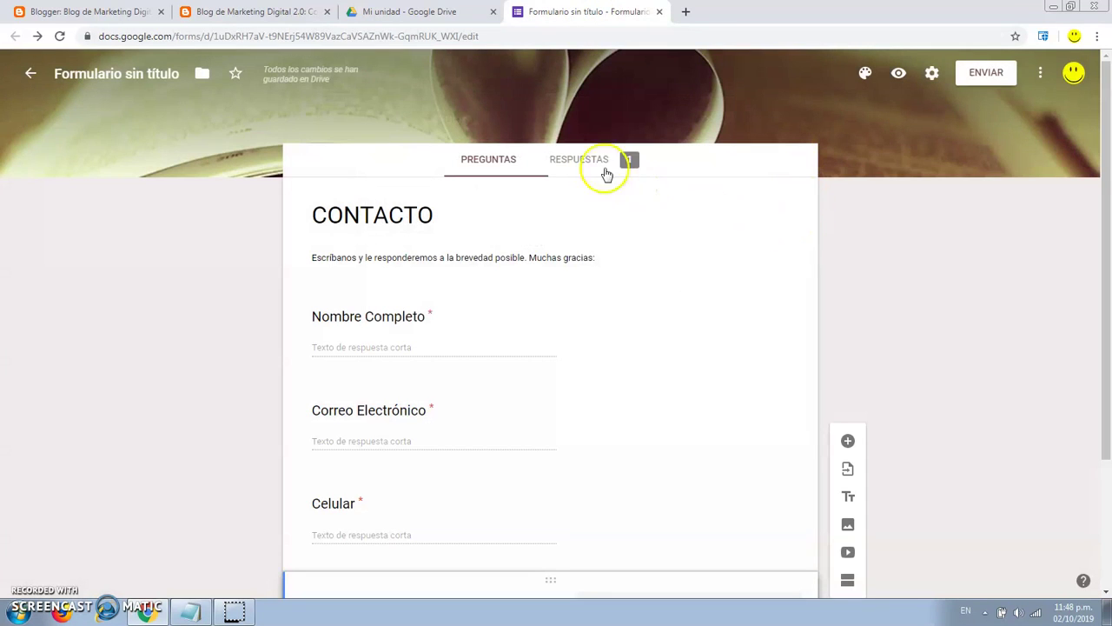
left_click(594, 163)
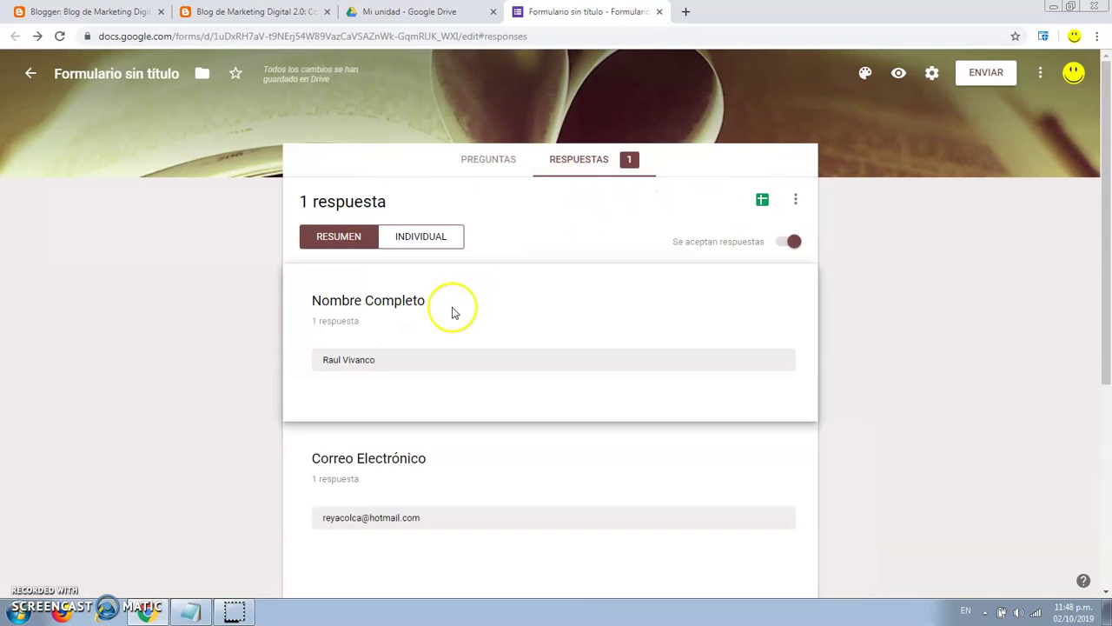
scroll(501, 330, "down", 1)
scroll(499, 328, "down", 2)
scroll(499, 328, "up", 3)
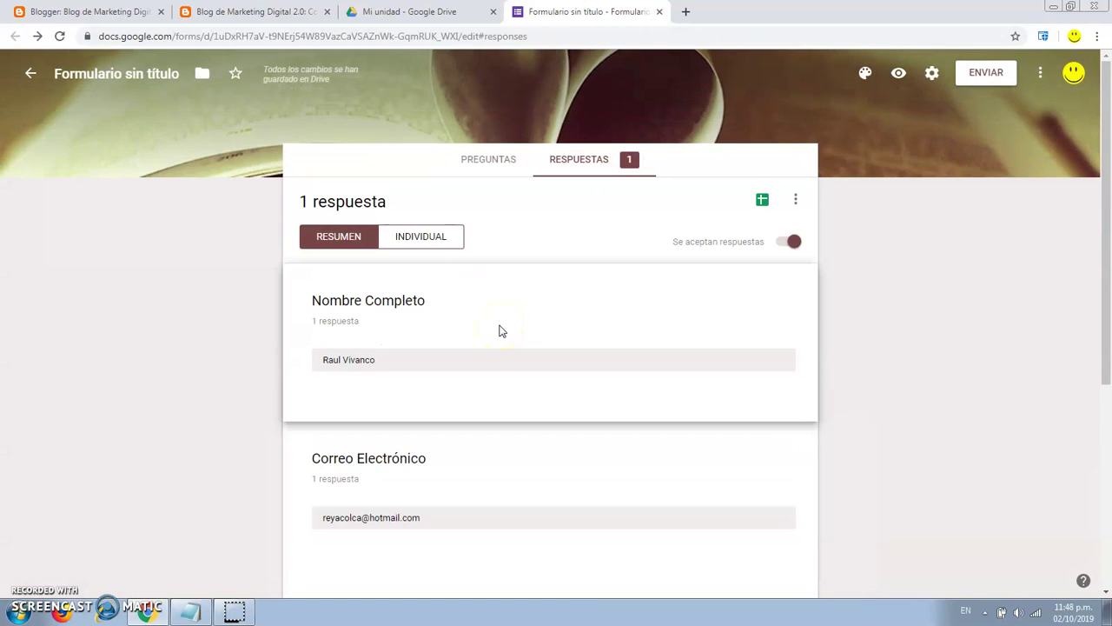
left_click(443, 249)
scroll(571, 278, "down", 2)
scroll(574, 277, "up", 2)
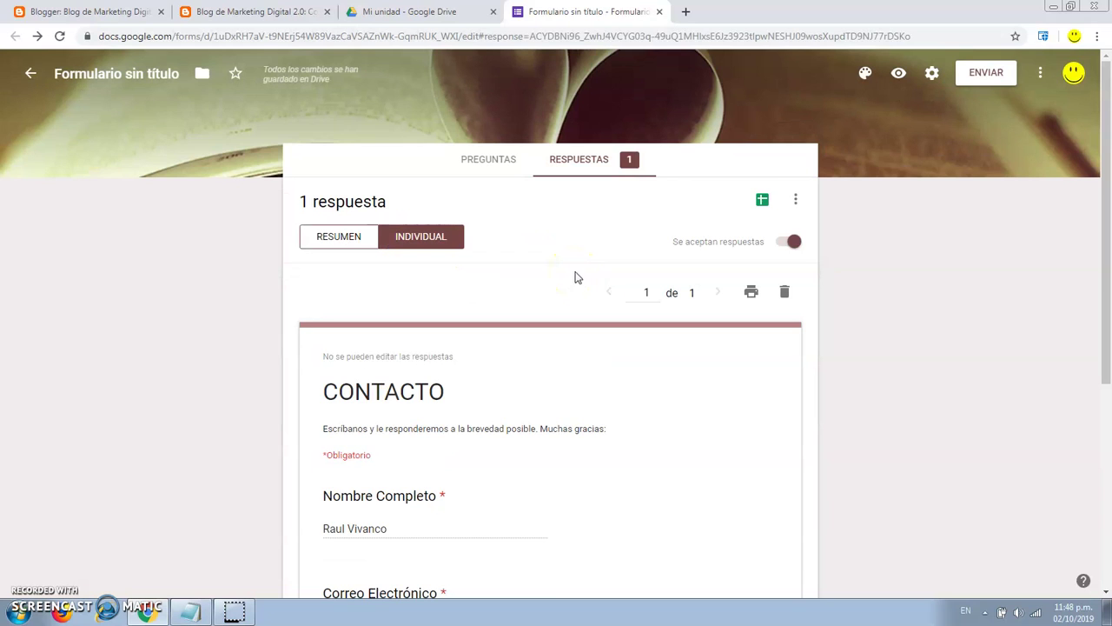
left_click(762, 200)
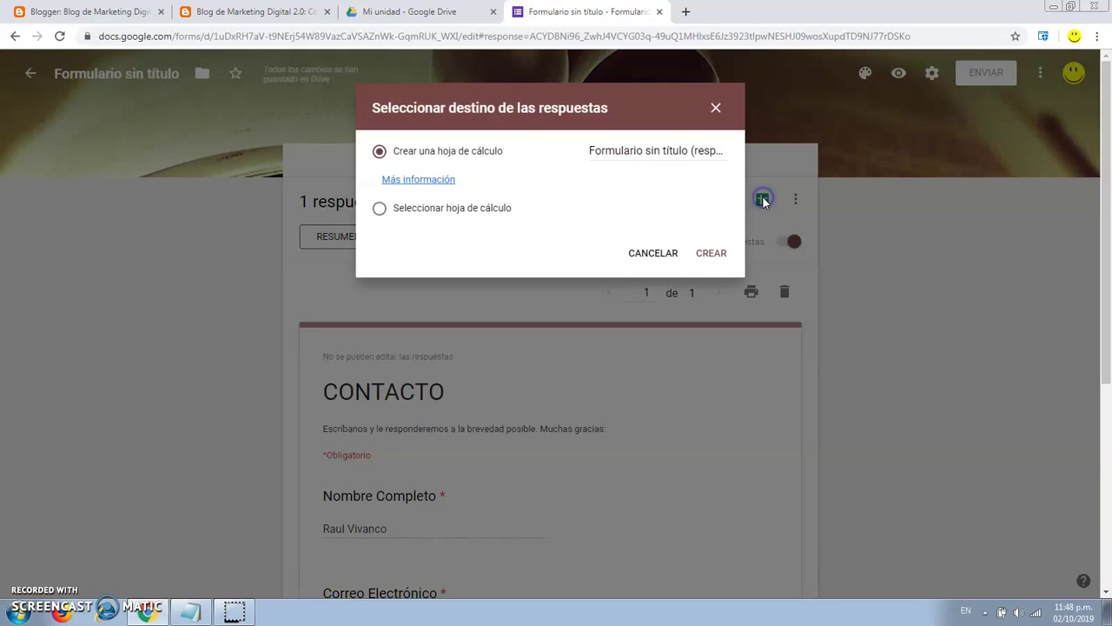
left_click(717, 254)
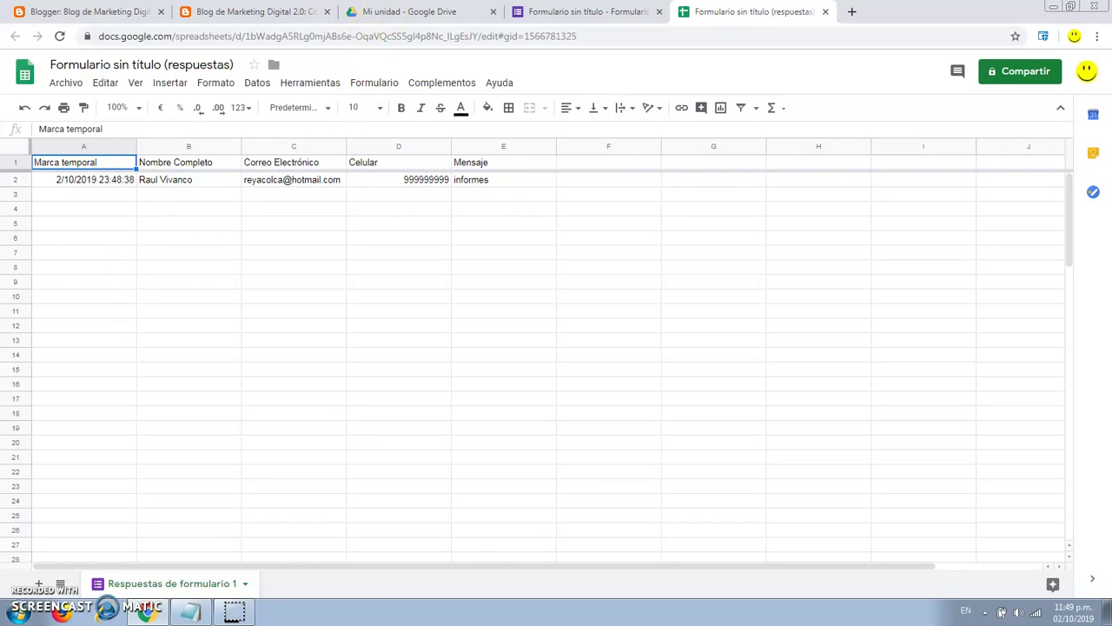
Copy the blog's Contacto page address and open a new incognito window.
left_click(252, 11)
left_click(347, 36)
key("ctrl+c")
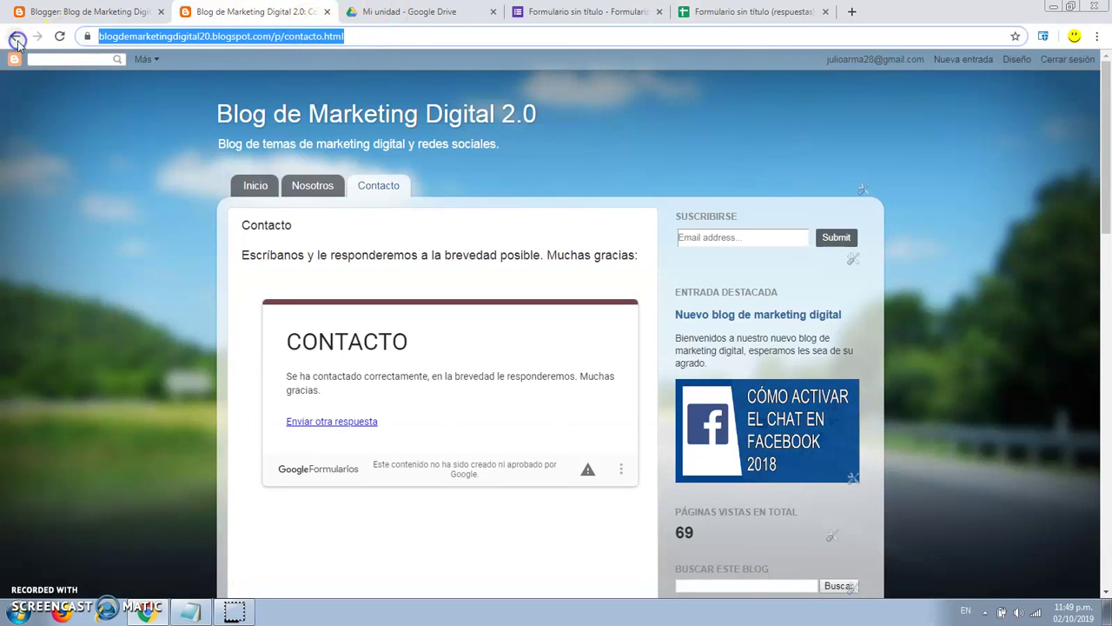
left_click(1094, 36)
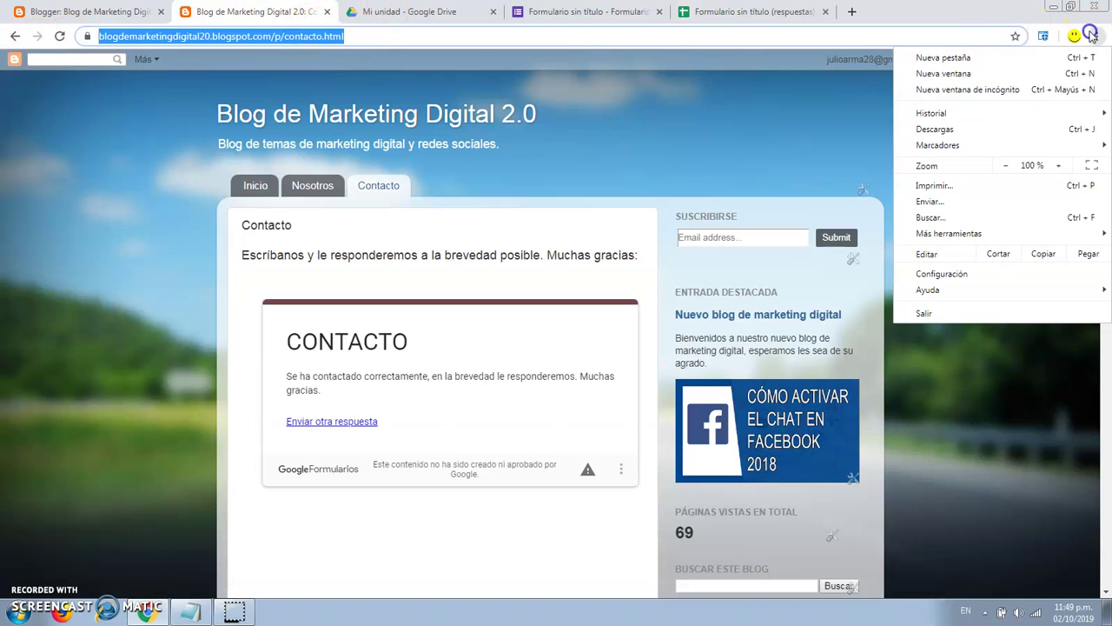
left_click(956, 87)
Load the blog's Contacto page address in the incognito window.
key("ctrl+v")
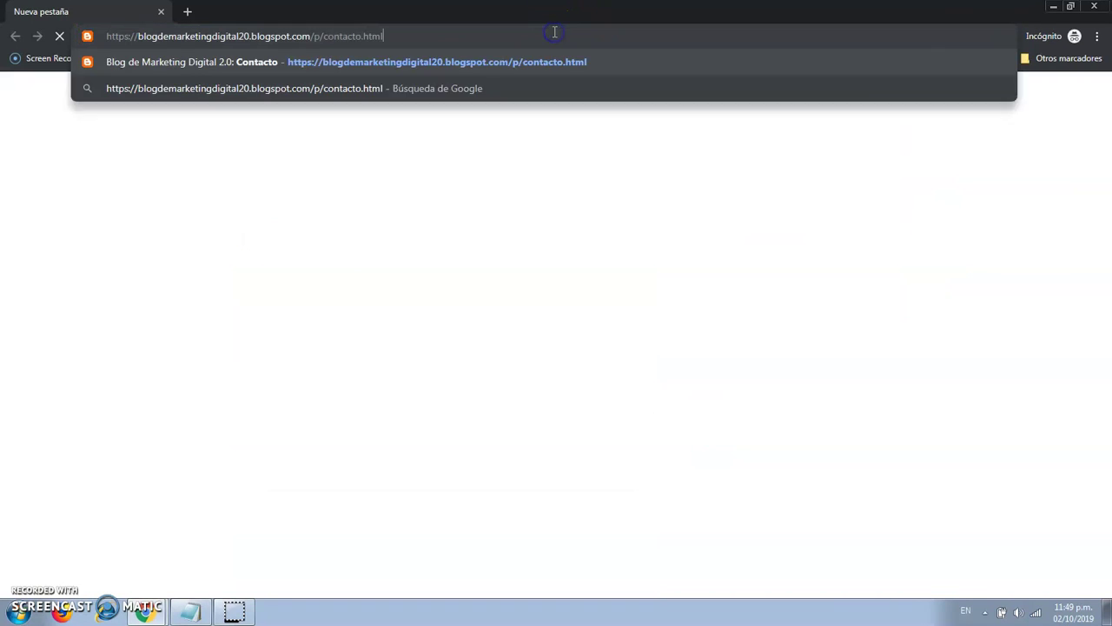
key("Return")
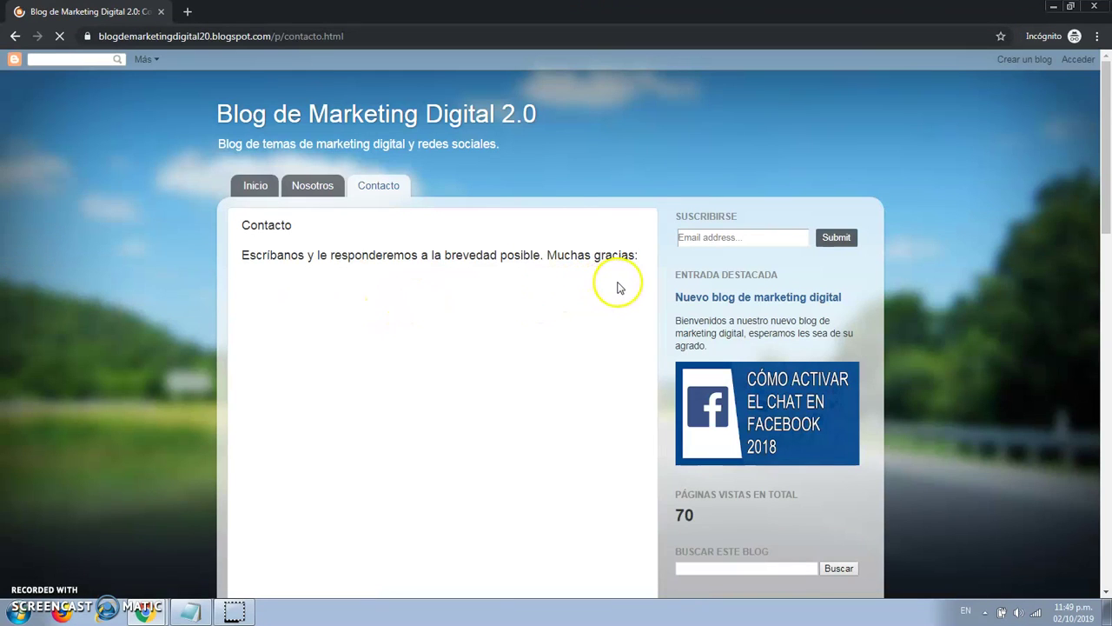
scroll(640, 286, "down", 2)
scroll(641, 287, "down", 1)
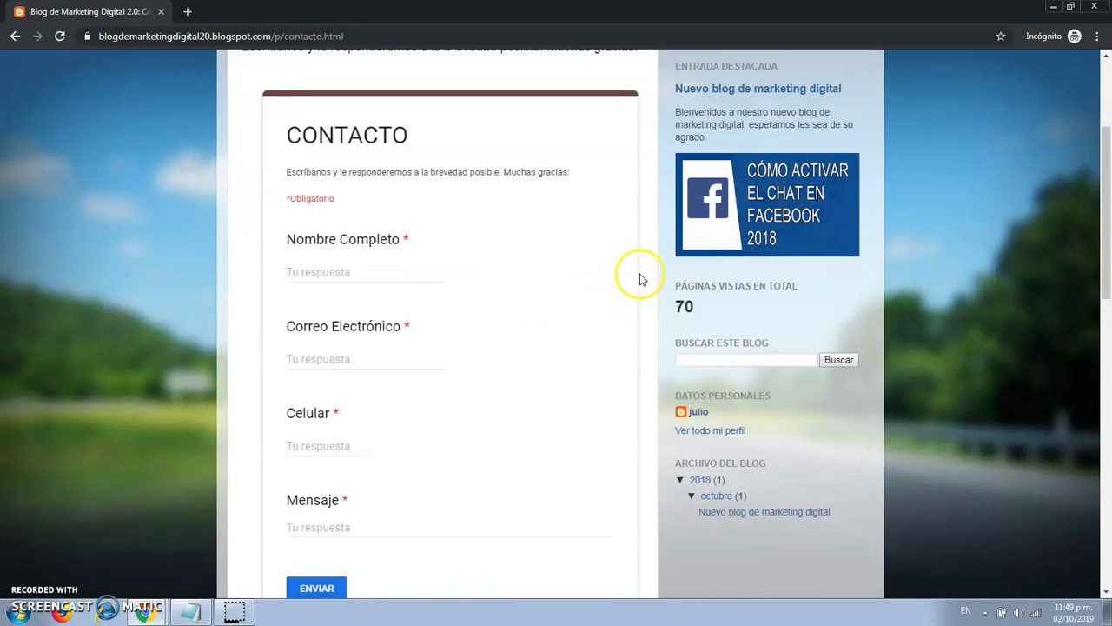
Submit a test with name, e-mail, Celular 999999999 and Mensaje 'informes', then return to the main window.
left_click(381, 274)
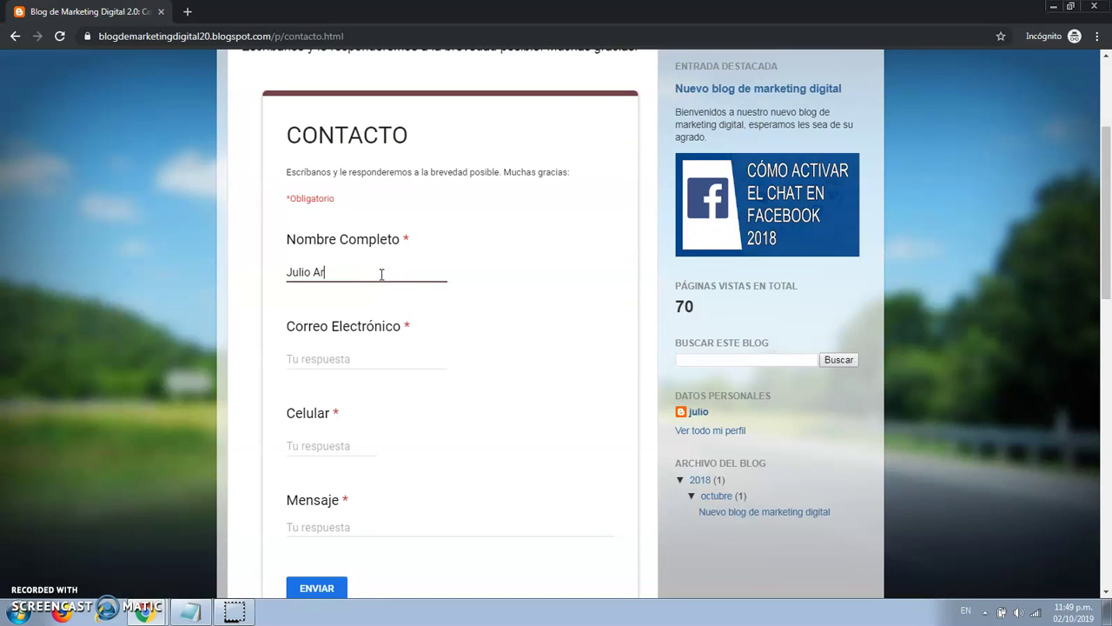
left_click(352, 359)
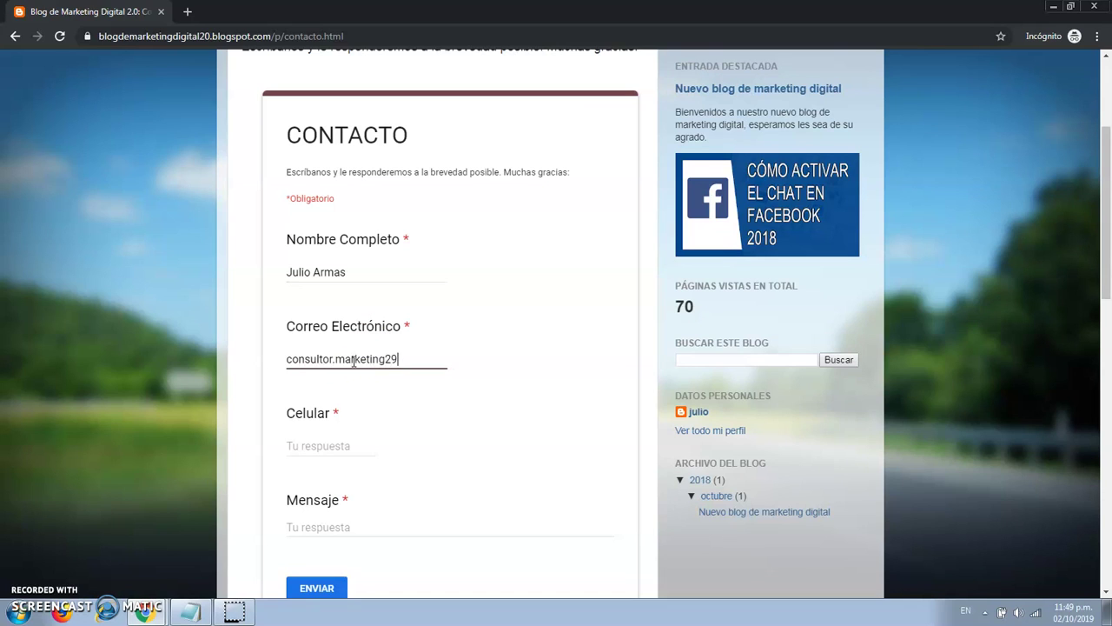
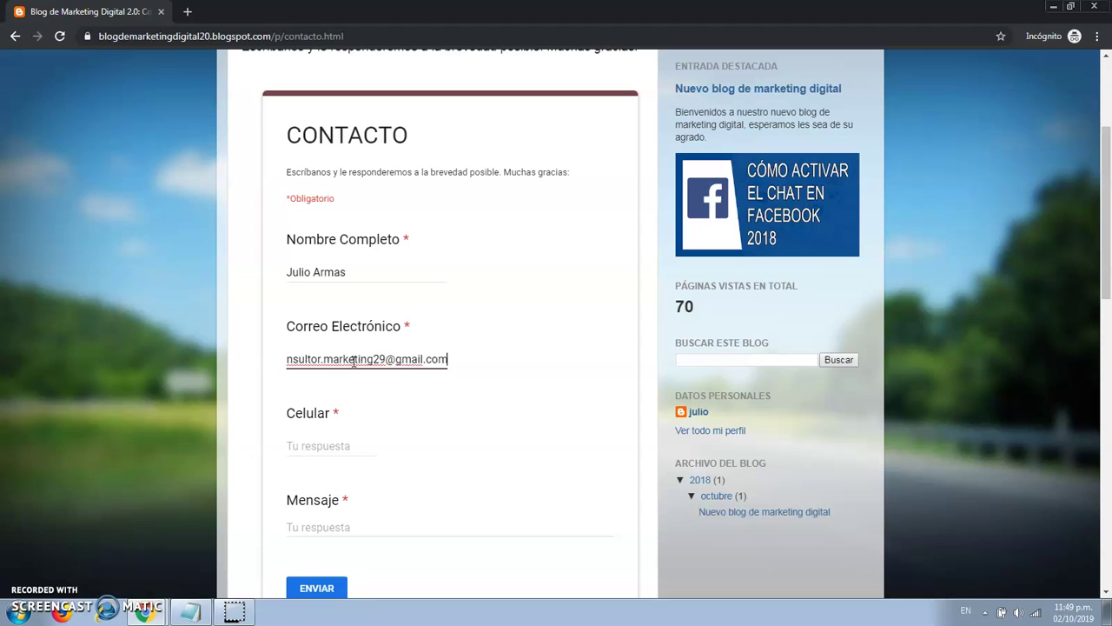
left_click(298, 452)
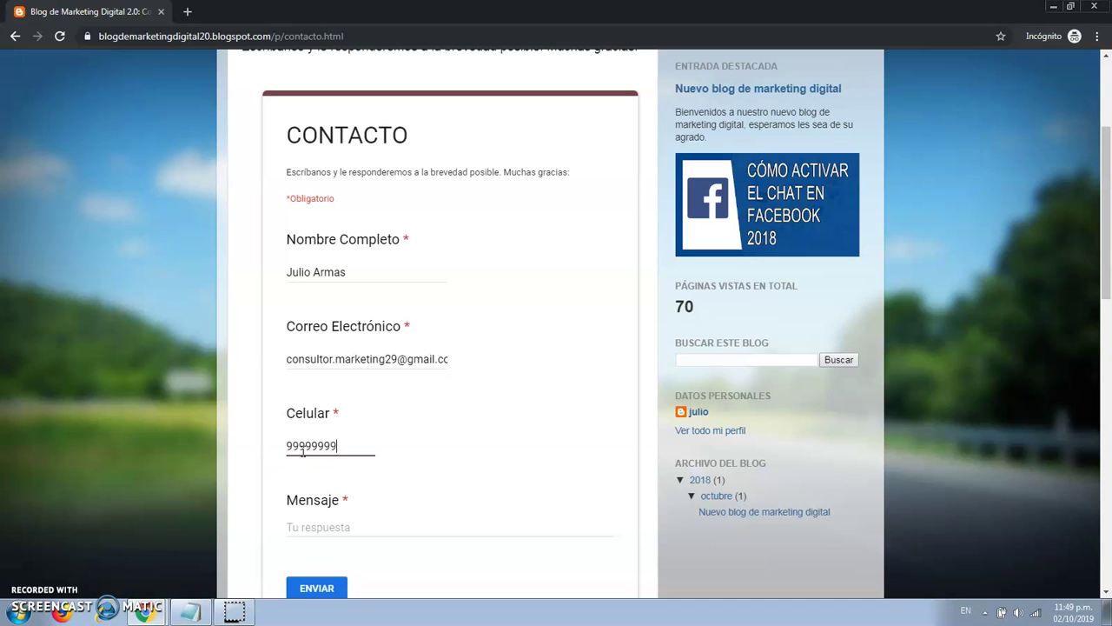
left_click(330, 526)
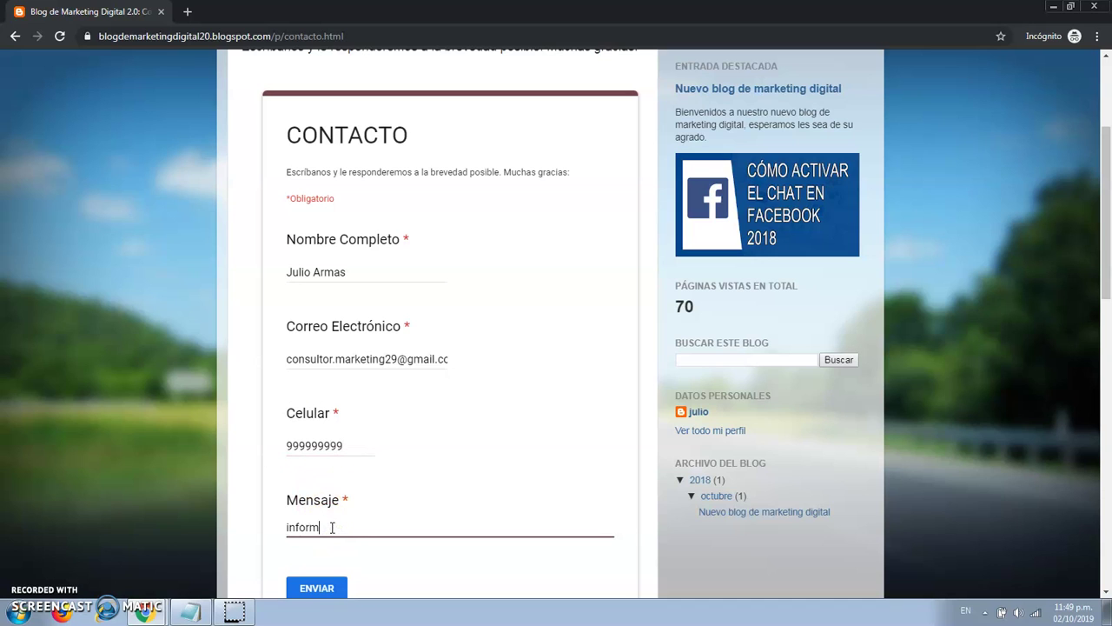
scroll(331, 526, "down", 2)
left_click(313, 450)
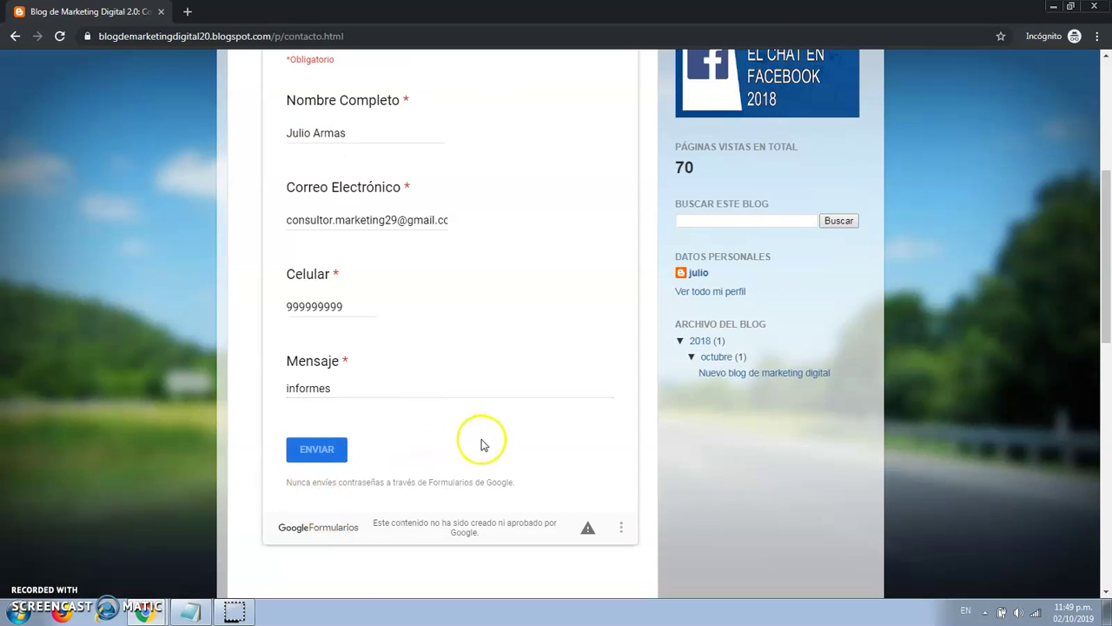
scroll(498, 439, "up", 4)
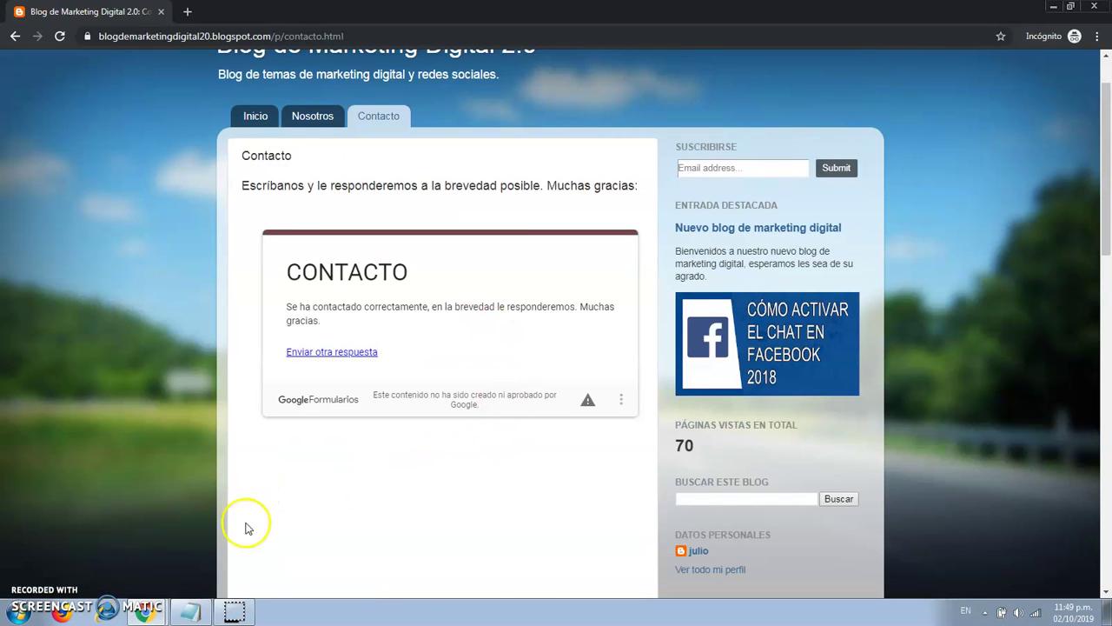
left_click(136, 556)
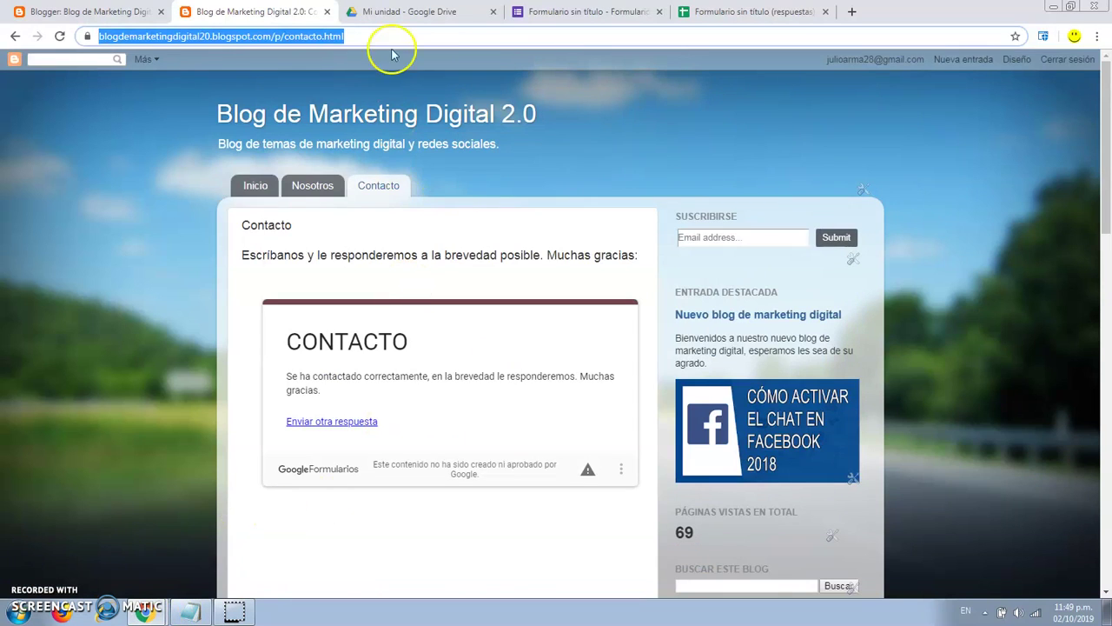
Check the new test entry in row 3 of the responses sheet, then return to Forms.
left_click(751, 12)
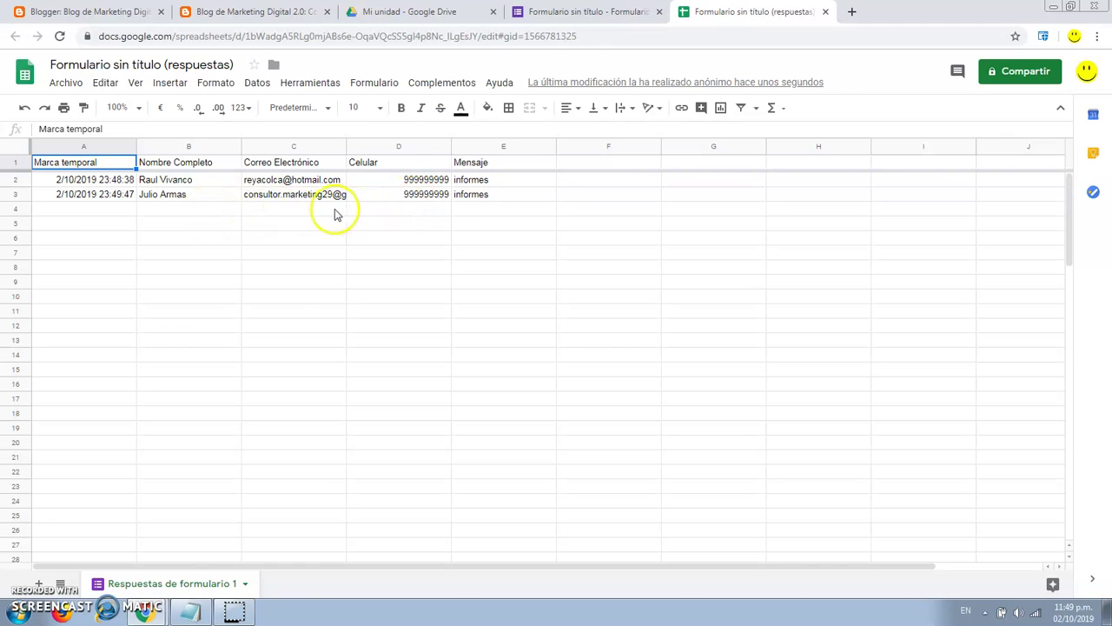
left_click(596, 14)
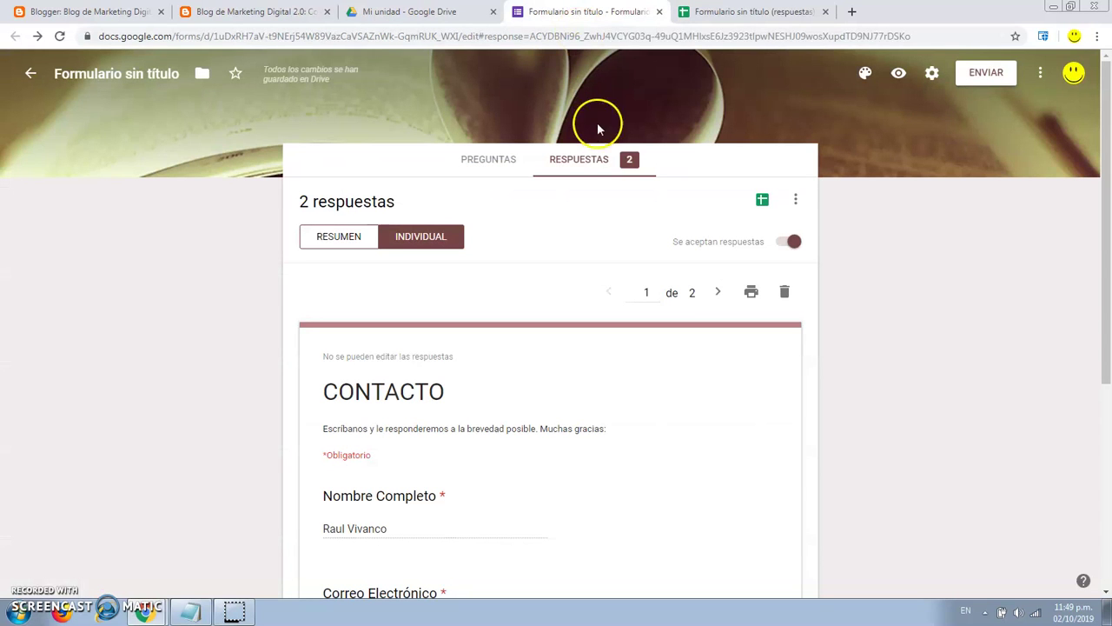
Review the Resumen summary, then the Individual view through response 2 of 2.
scroll(540, 259, "down", 1)
scroll(541, 259, "up", 1)
left_click(343, 239)
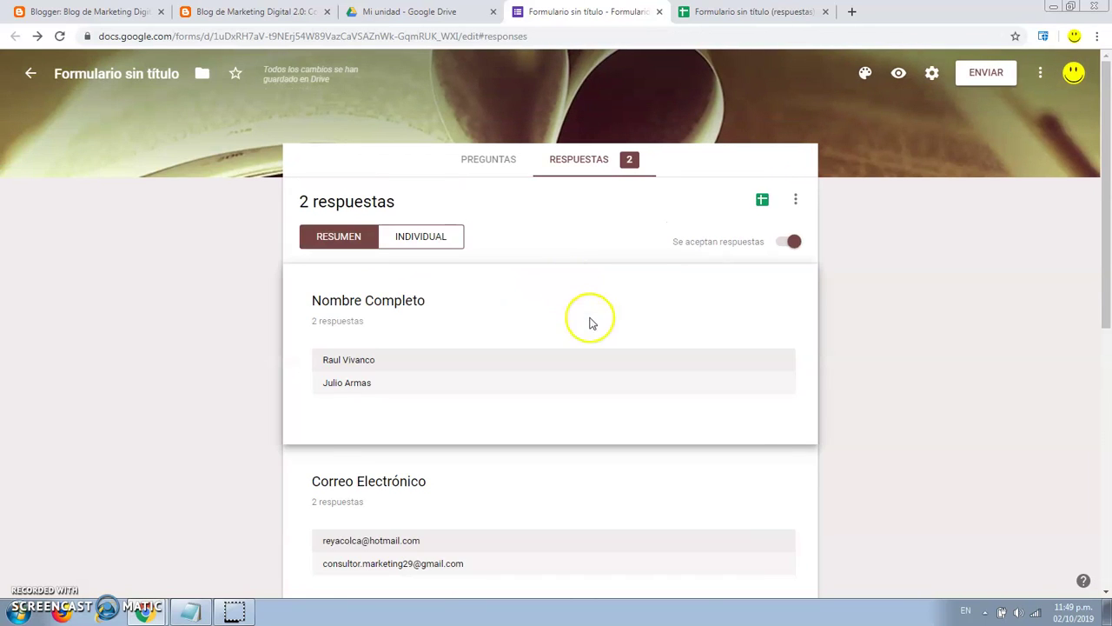
scroll(591, 322, "down", 6)
scroll(504, 295, "up", 2)
scroll(608, 339, "down", 2)
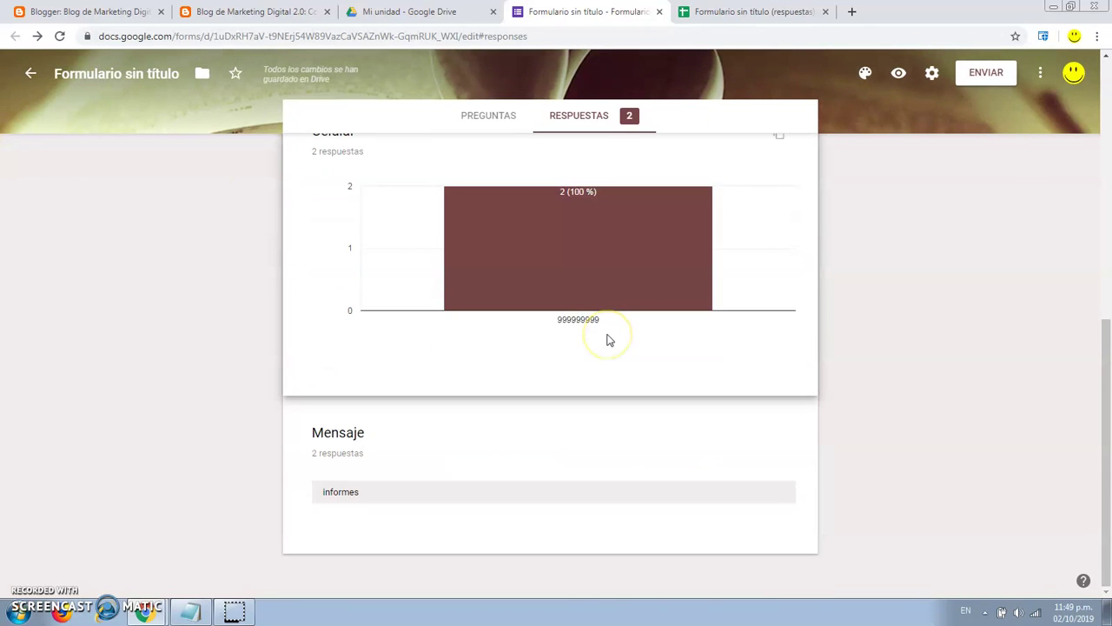
scroll(606, 338, "up", 6)
left_click(451, 247)
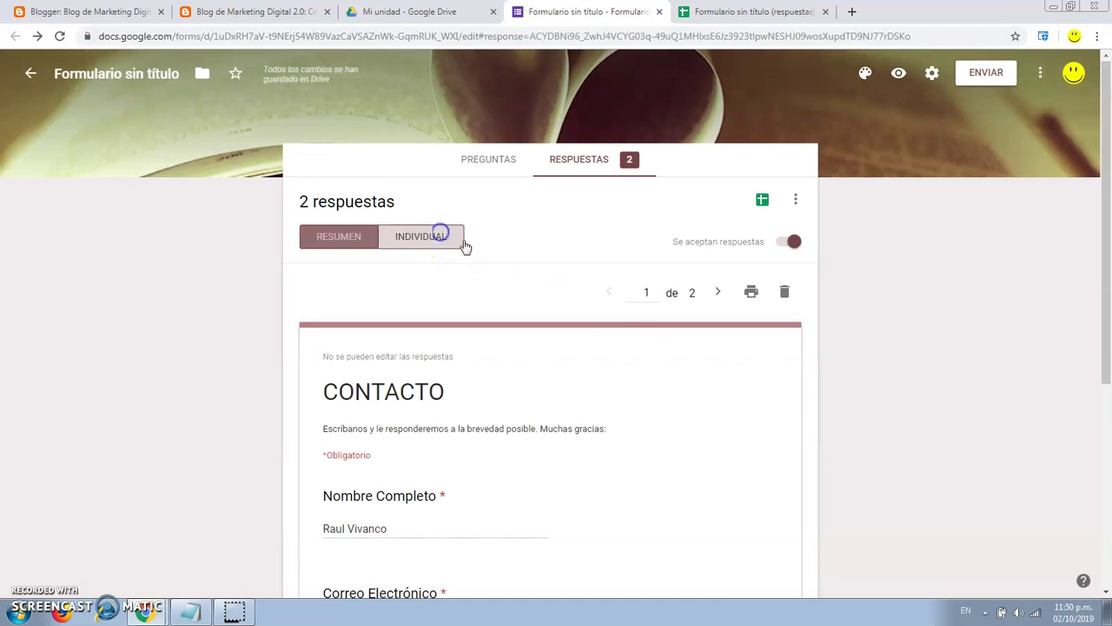
scroll(623, 310, "down", 2)
scroll(669, 288, "up", 1)
left_click(718, 223)
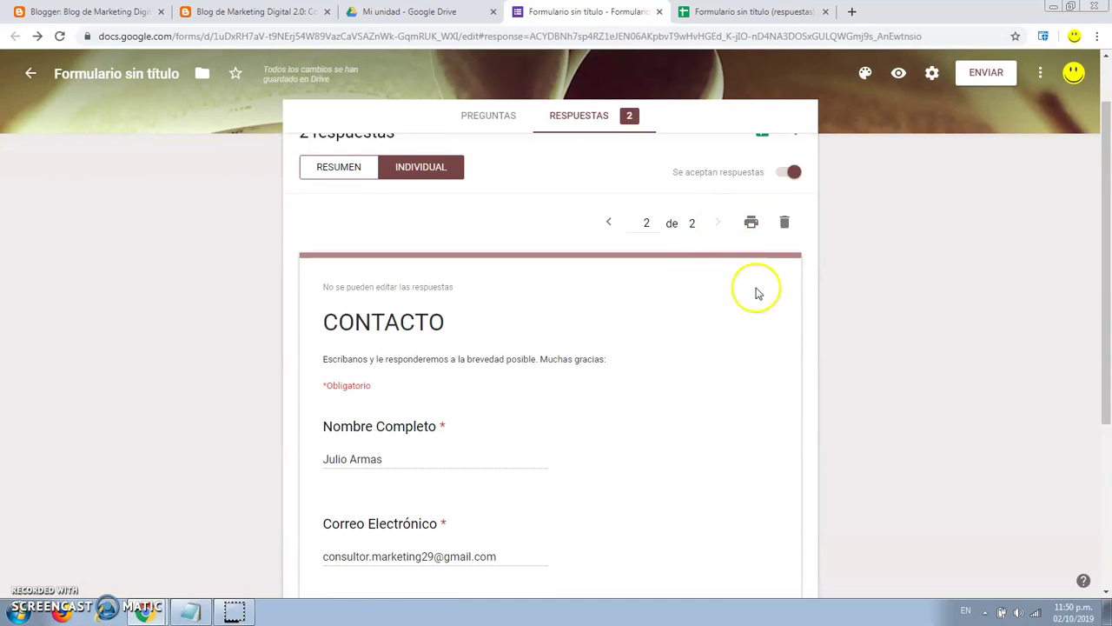
scroll(773, 295, "up", 1)
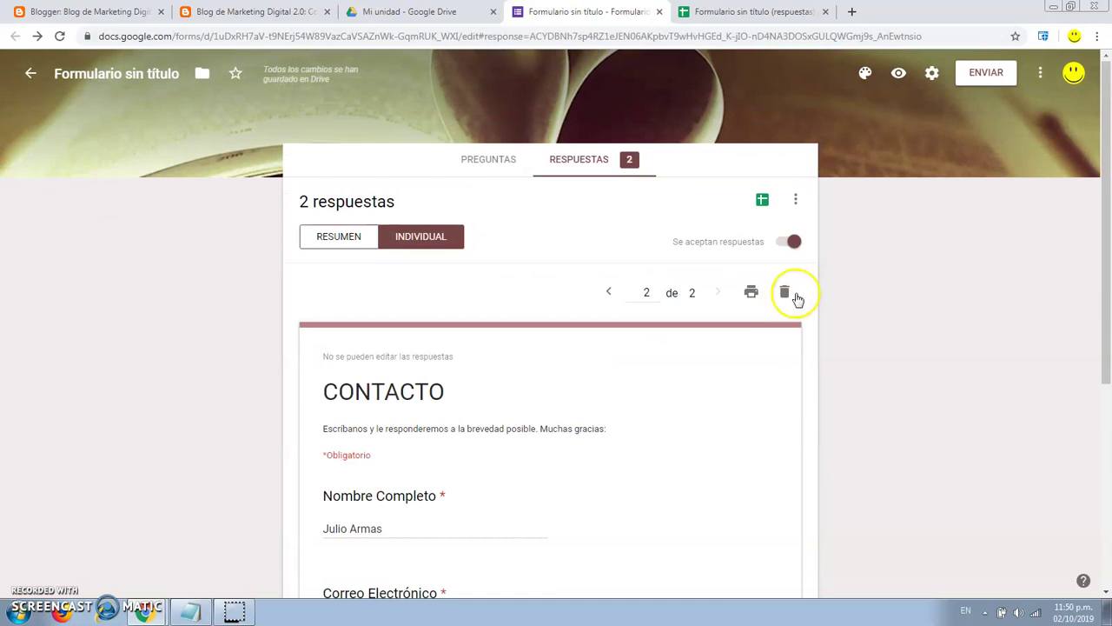
left_click(797, 201)
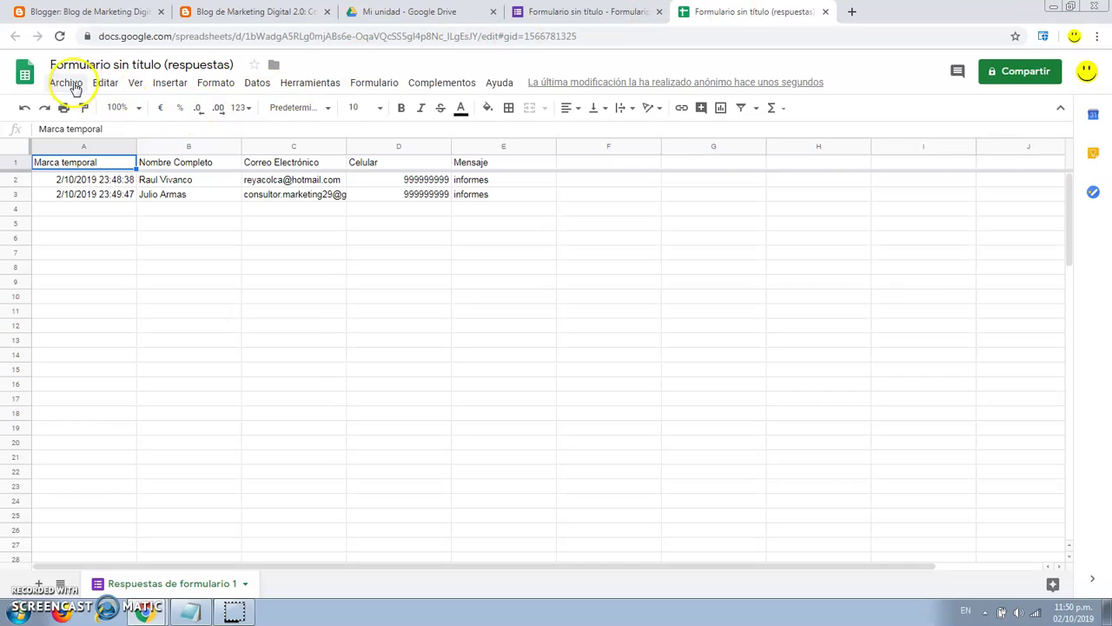
Download the responses sheet as a .csv (Valores separados por comas) file.
left_click(75, 87)
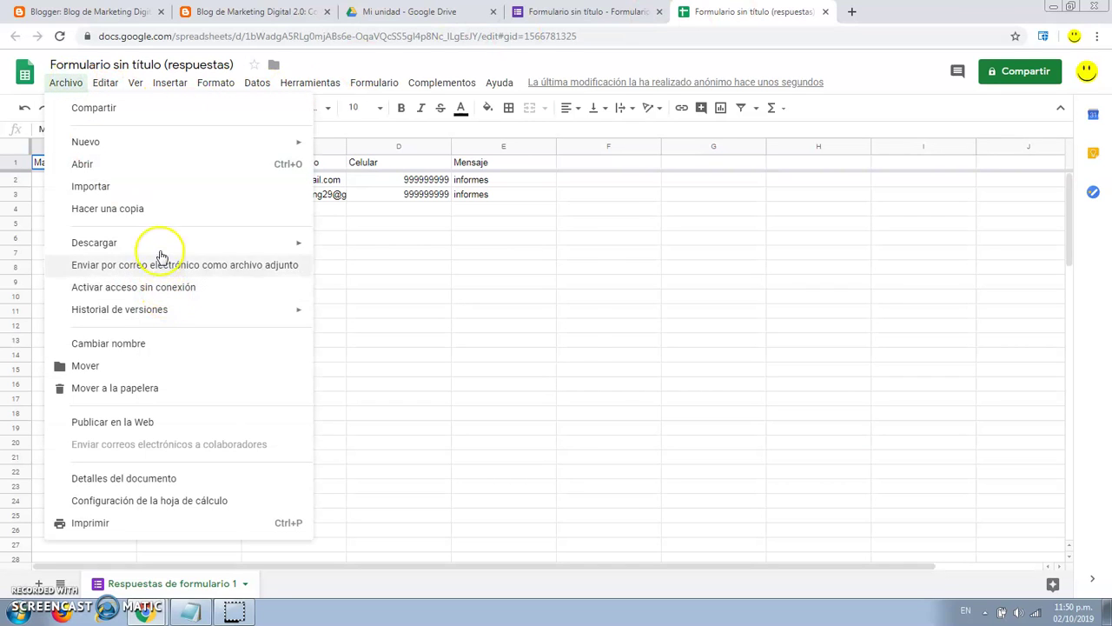
mouse_move(192, 246)
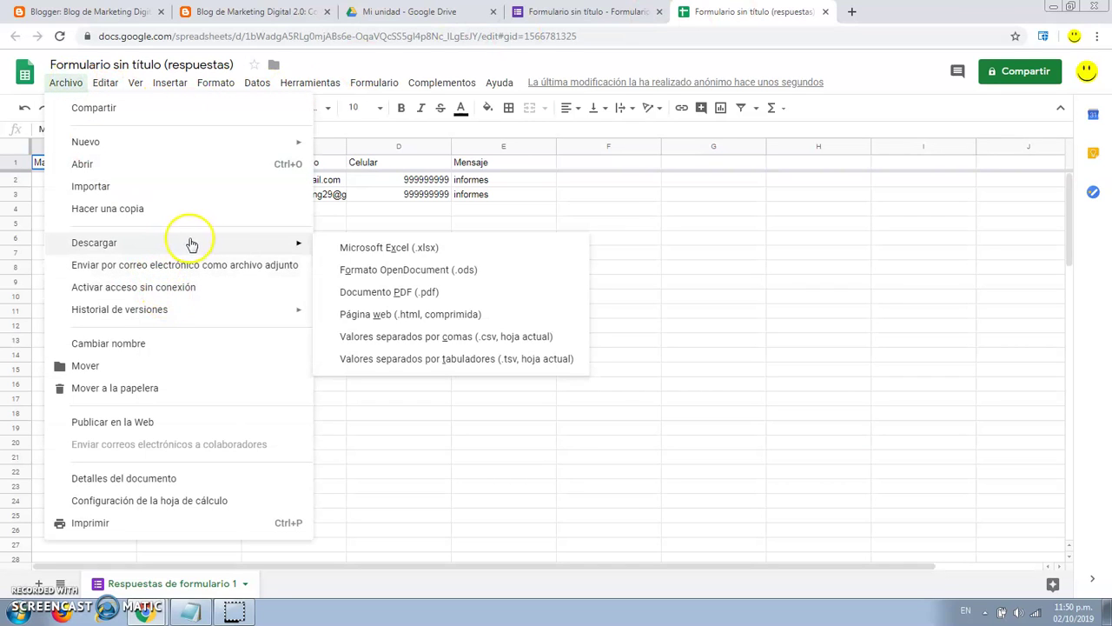
left_click(453, 342)
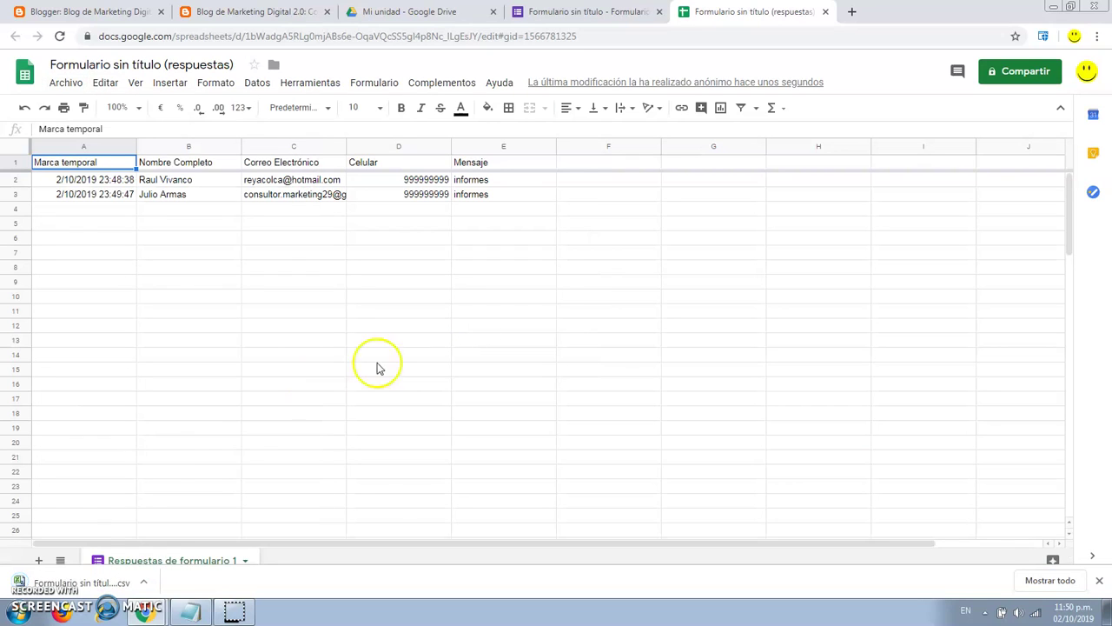
Open the downloaded .csv in Excel, check the Celular value in D3, and close Excel.
left_click(105, 584)
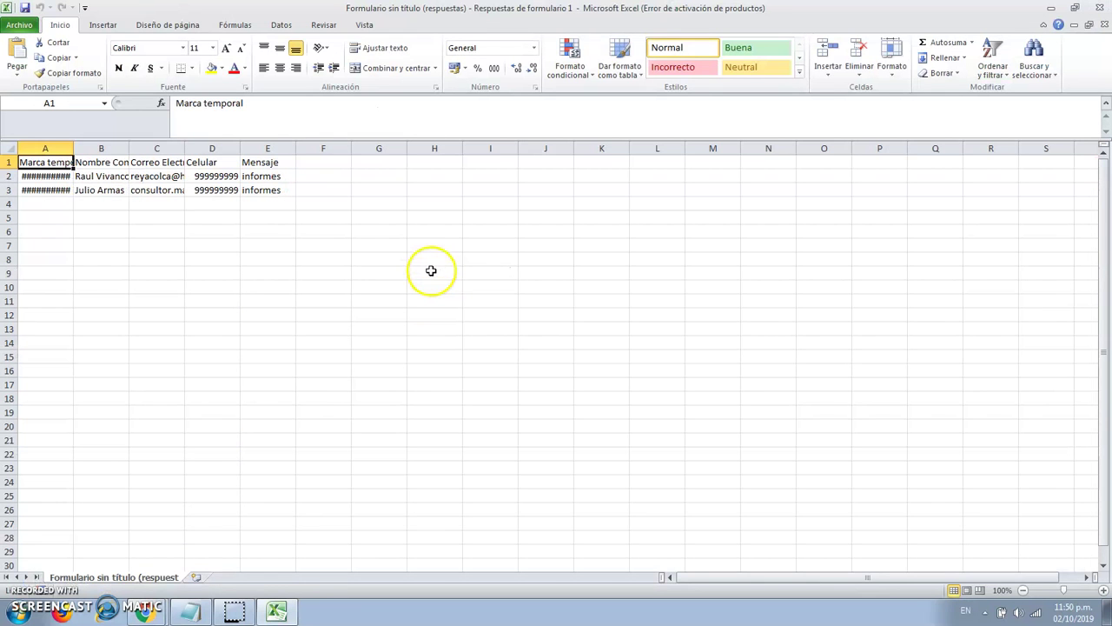
left_click(215, 189)
left_click(1101, 9)
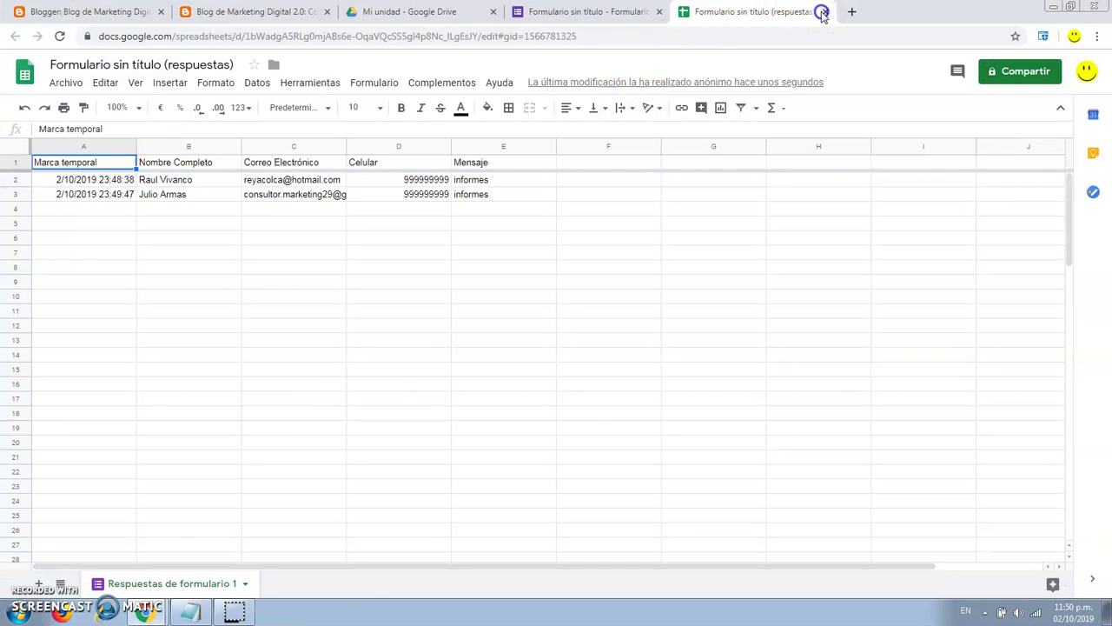
Close the responses tab and rename the untitled form file to CONTACTO, matching its title.
left_click(822, 12)
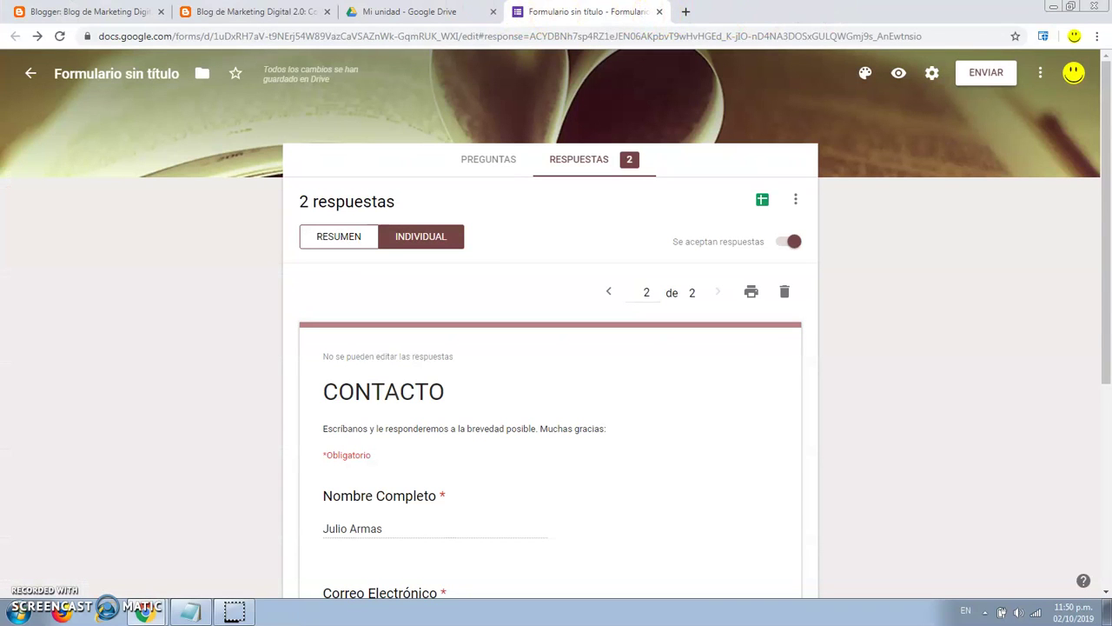
left_click(469, 157)
double_click(409, 205)
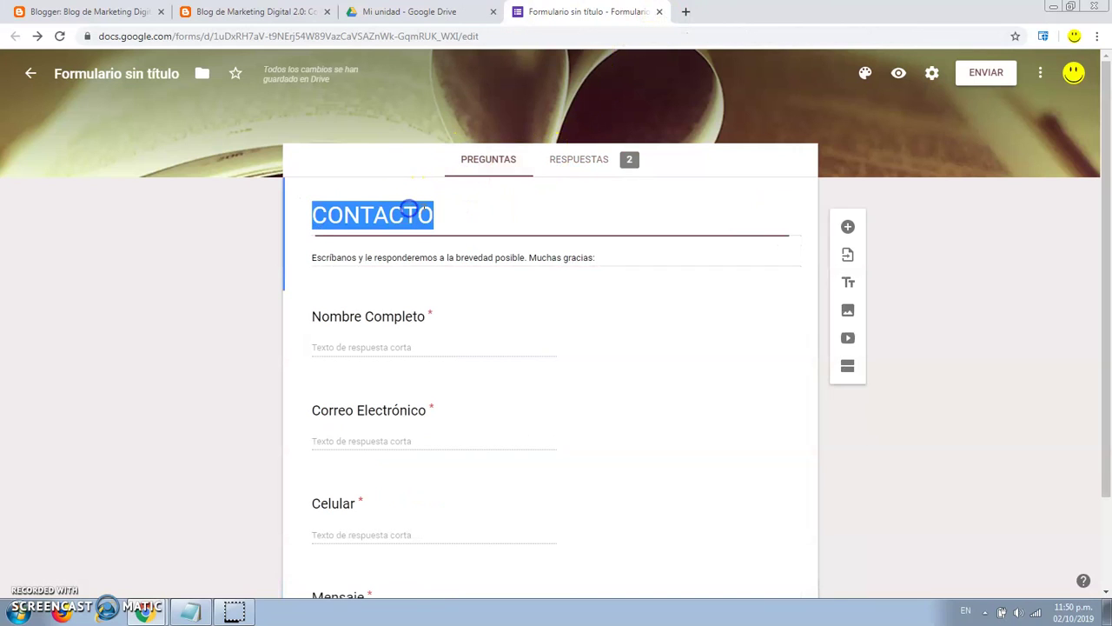
left_click(145, 74)
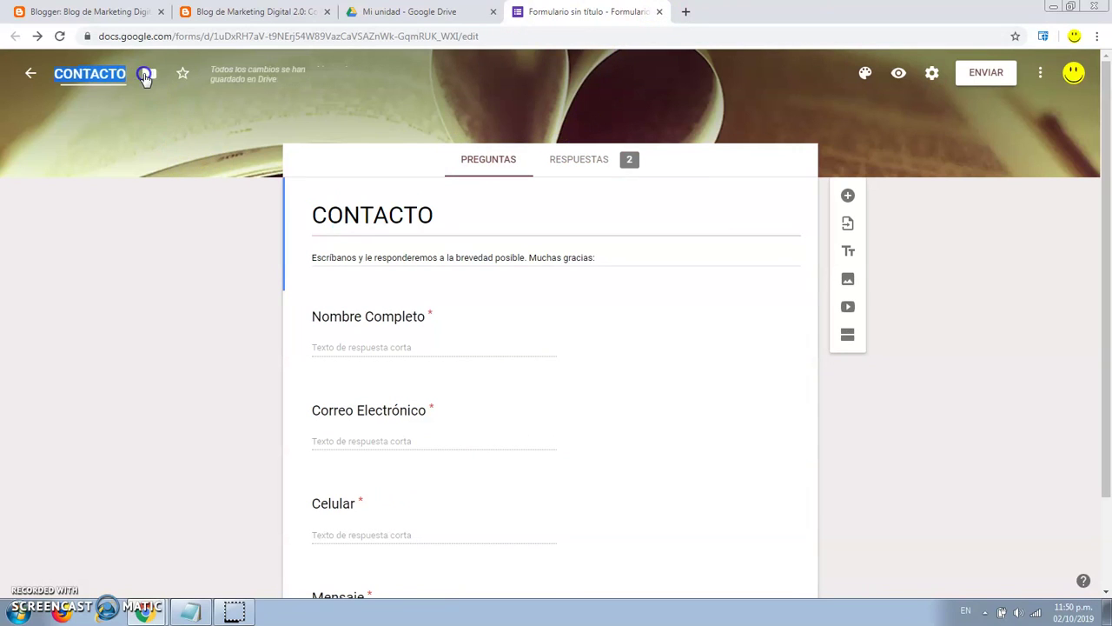
left_click(177, 124)
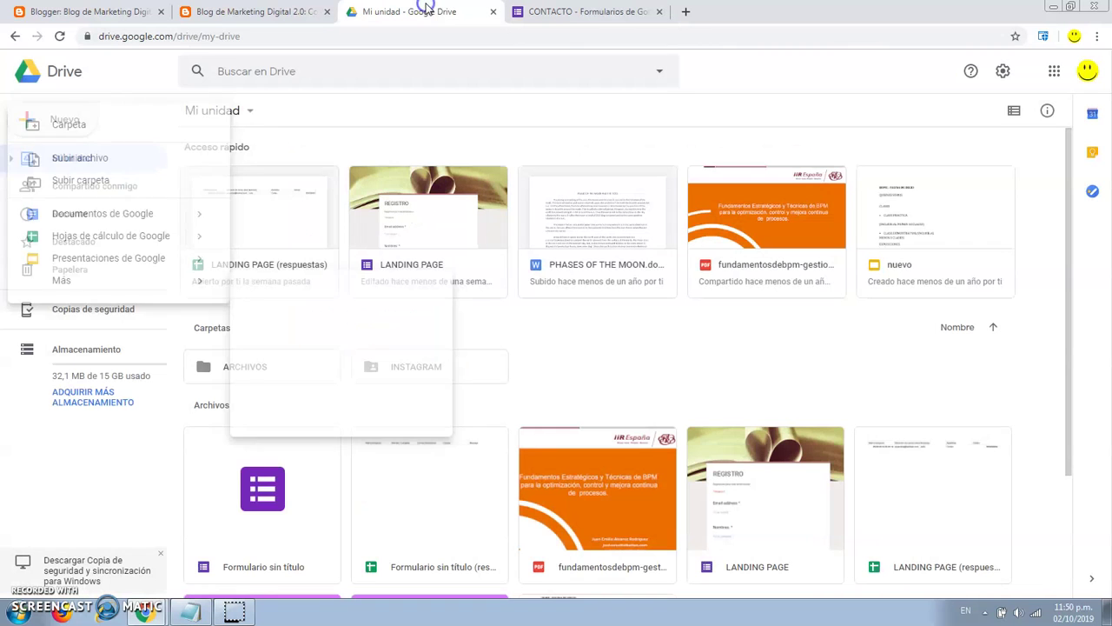
left_click(424, 13)
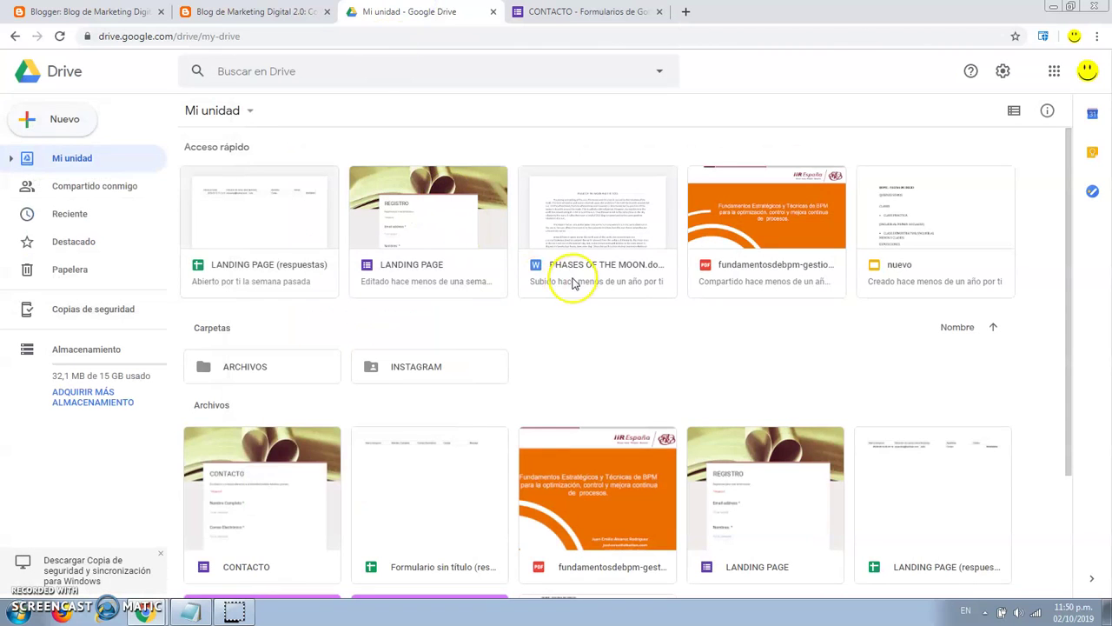
Open the 'Formulario sin título (respuestas)' spreadsheet from My Drive in Sheets.
scroll(506, 307, "down", 1)
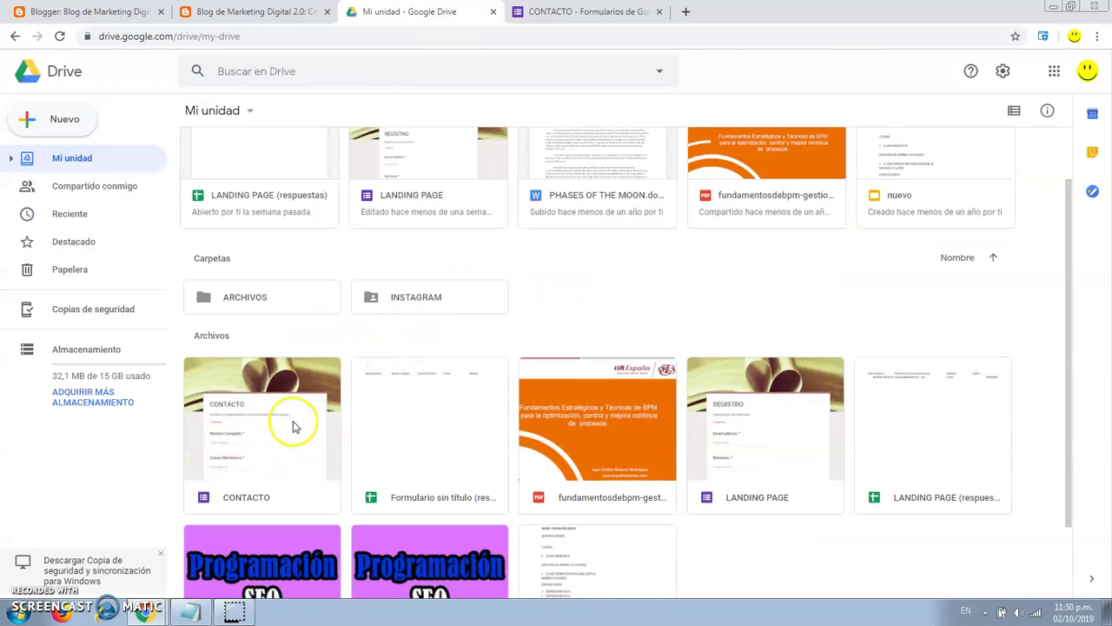
left_click(278, 436)
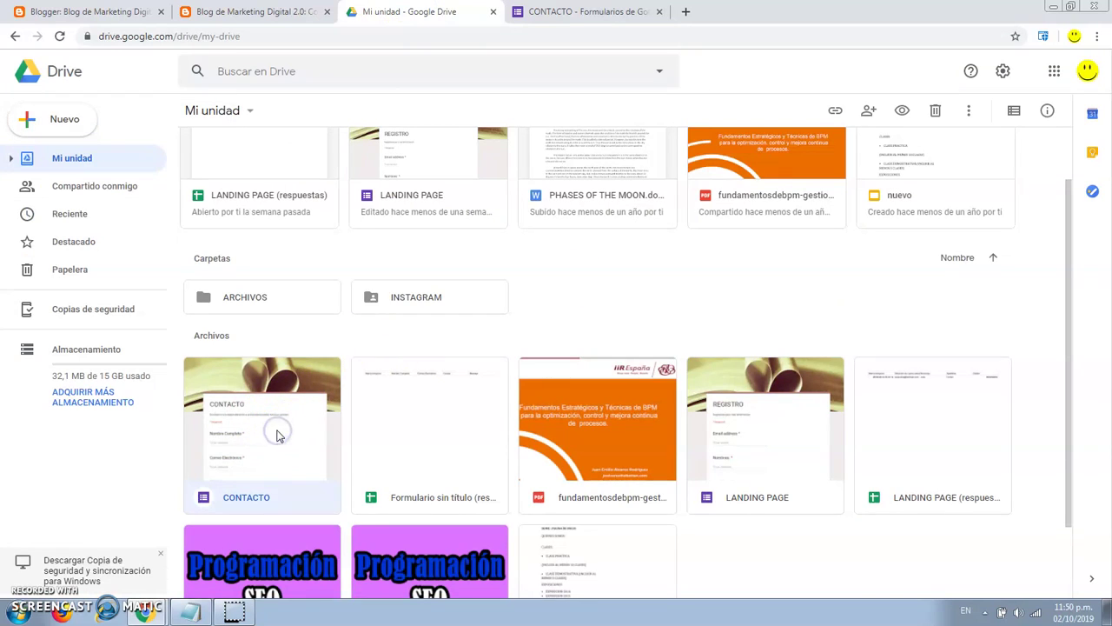
left_click(415, 439)
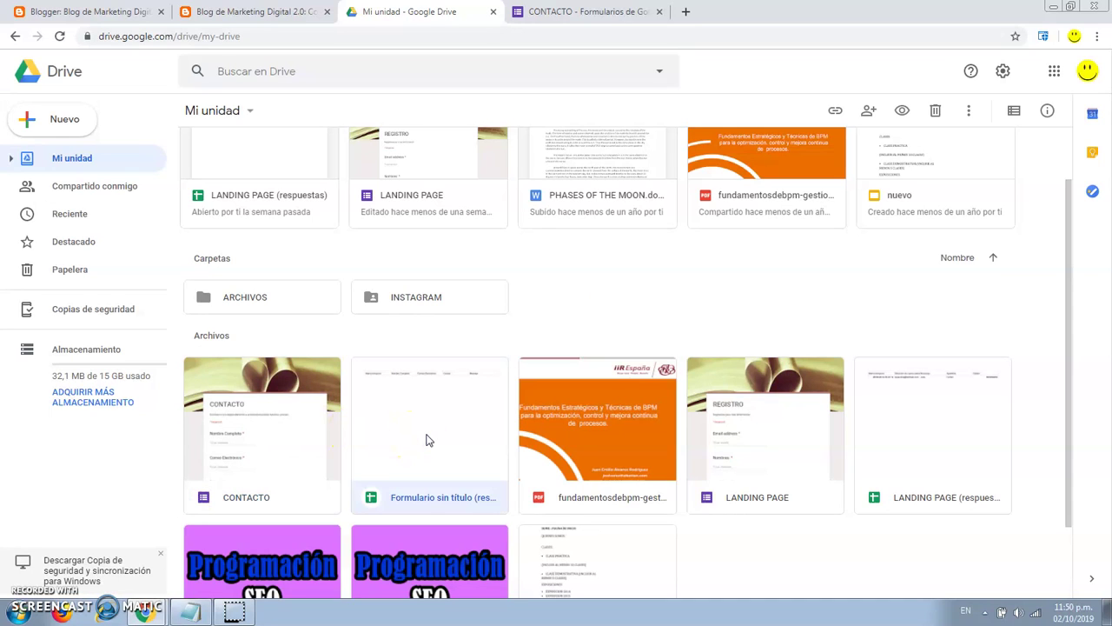
double_click(427, 439)
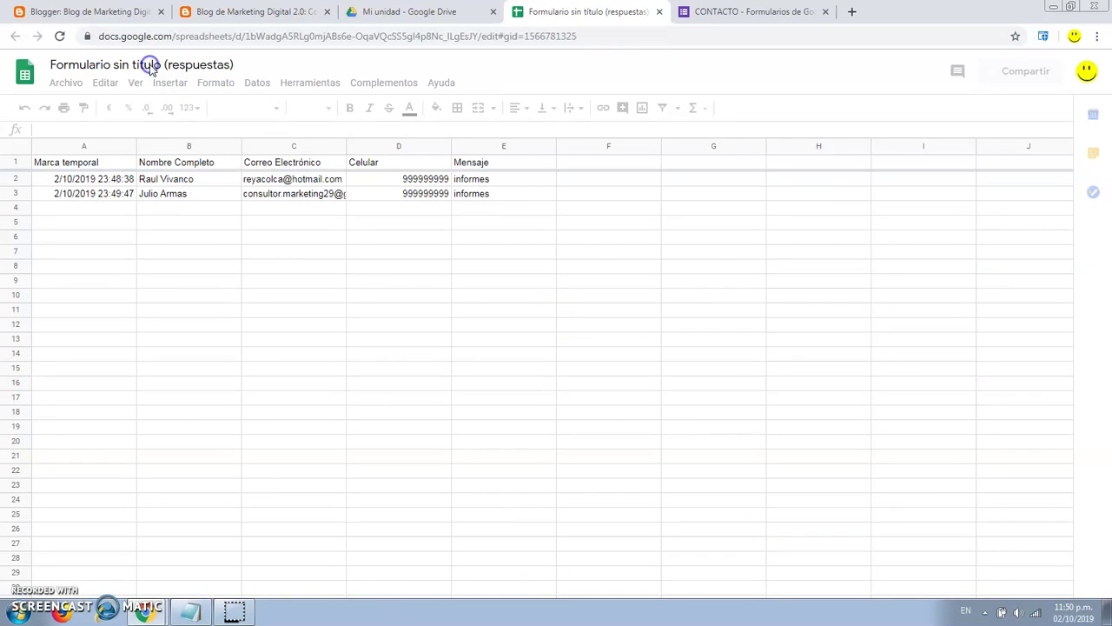
Retitle the 'Formulario sin título (respuestas)' spreadsheet to CONTACTO.
left_click(132, 65)
left_click_drag(46, 66, 244, 67)
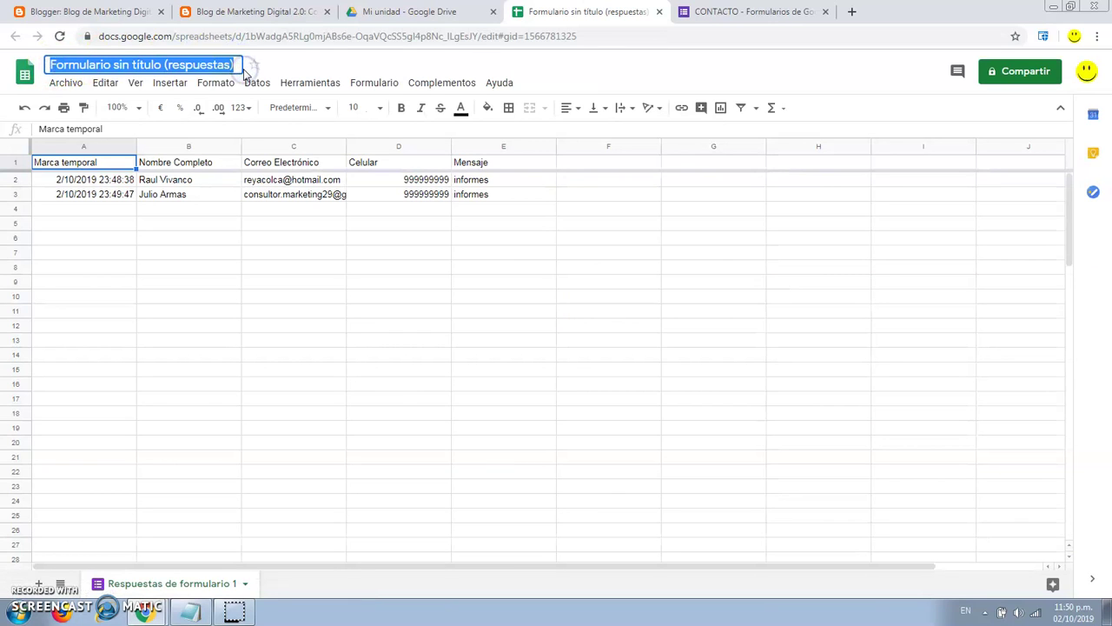
type("CONTACTO")
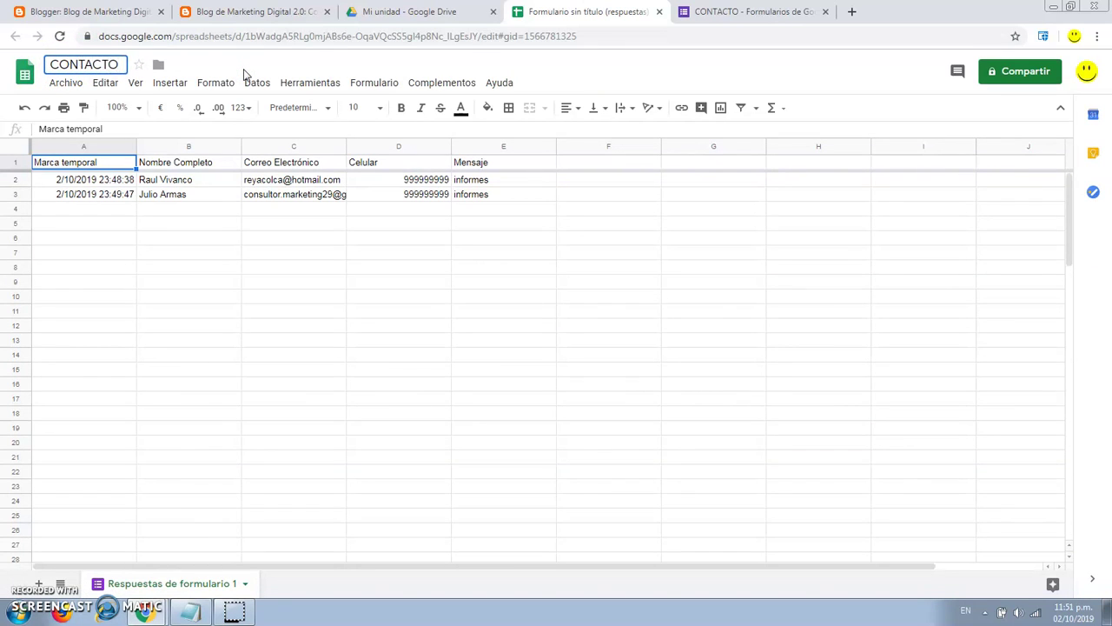
key("Return")
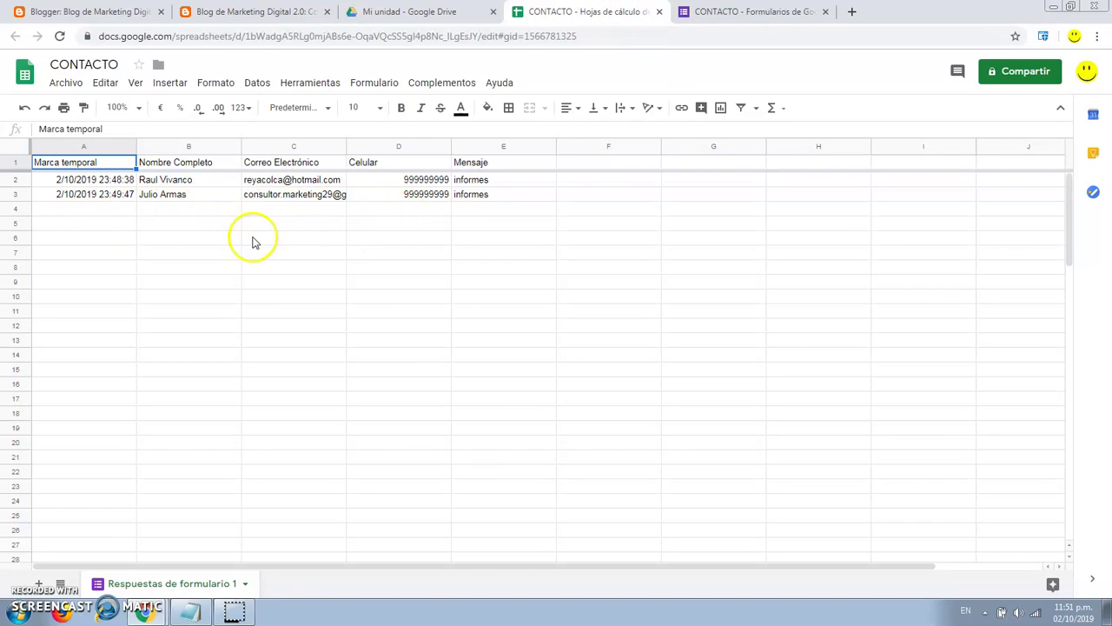
left_click(423, 212)
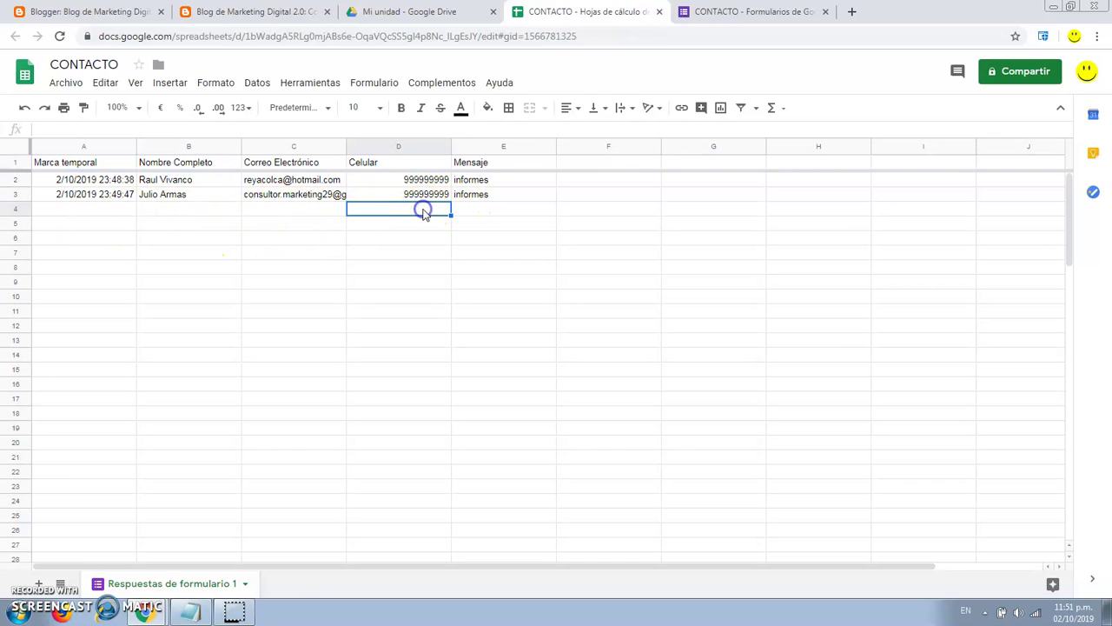
Close the sheet, compare the CONTACTO spreadsheet and form files in Drive, and return to the blog.
left_click(660, 12)
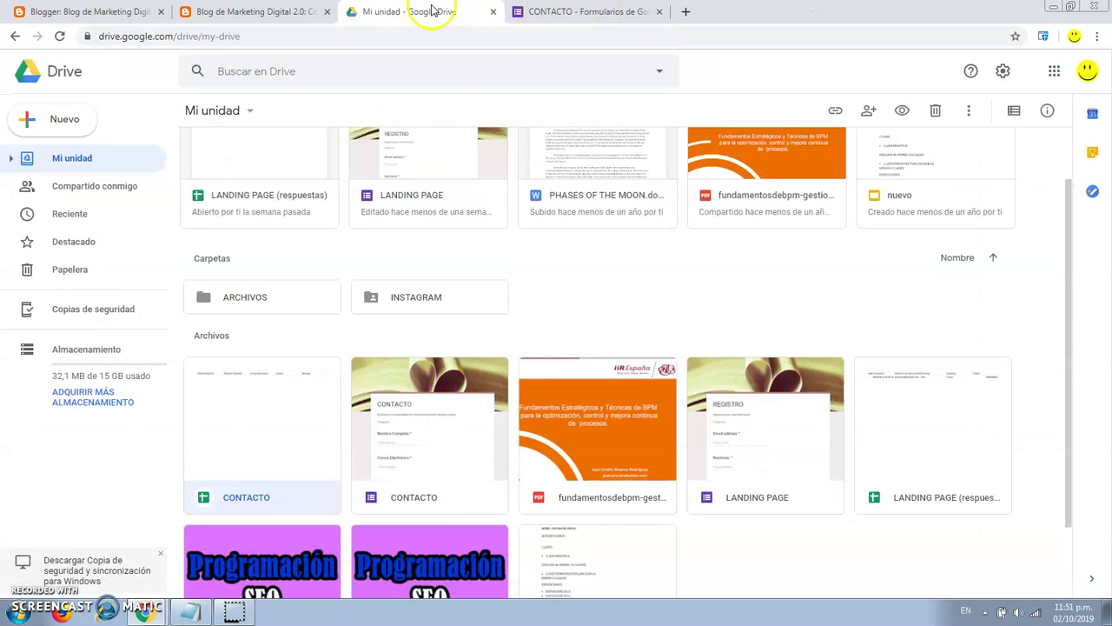
scroll(524, 252, "down", 1)
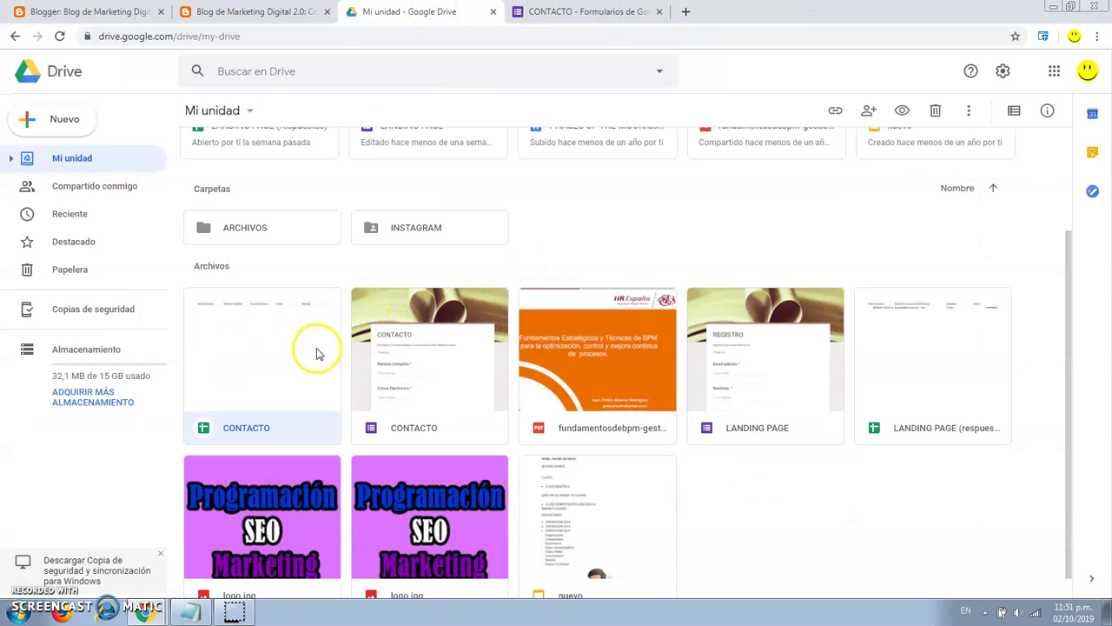
left_click(418, 351)
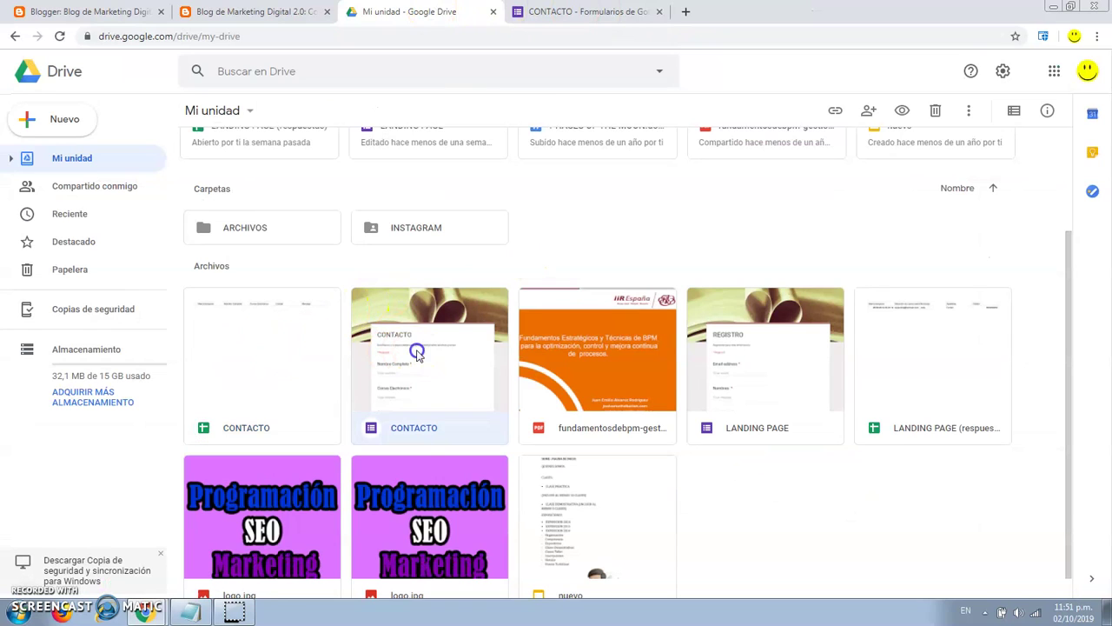
left_click(617, 213)
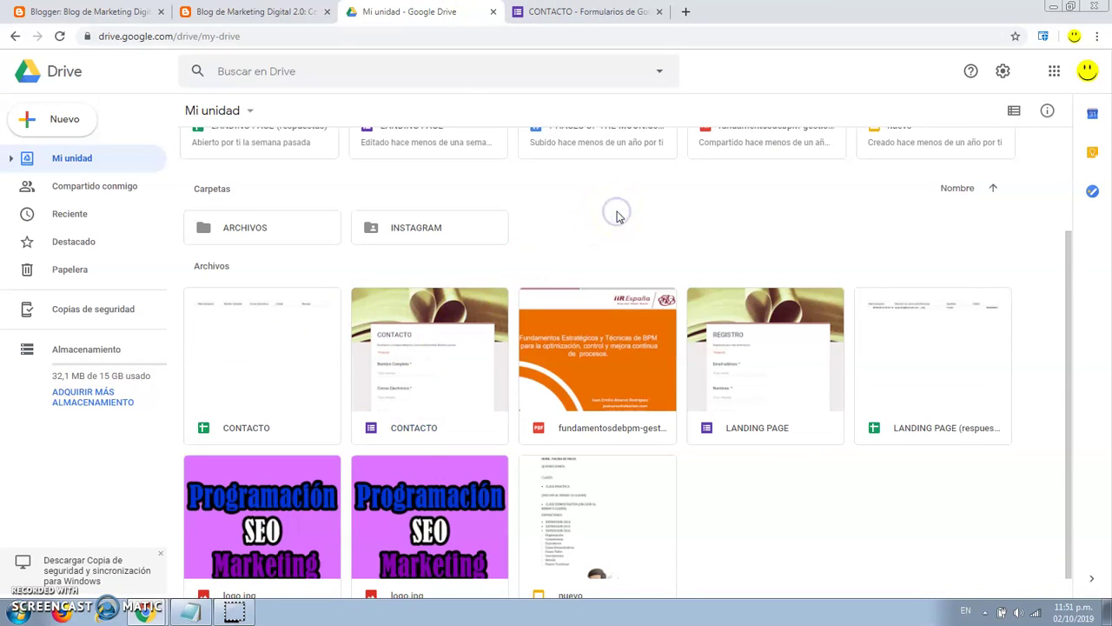
left_click(256, 358)
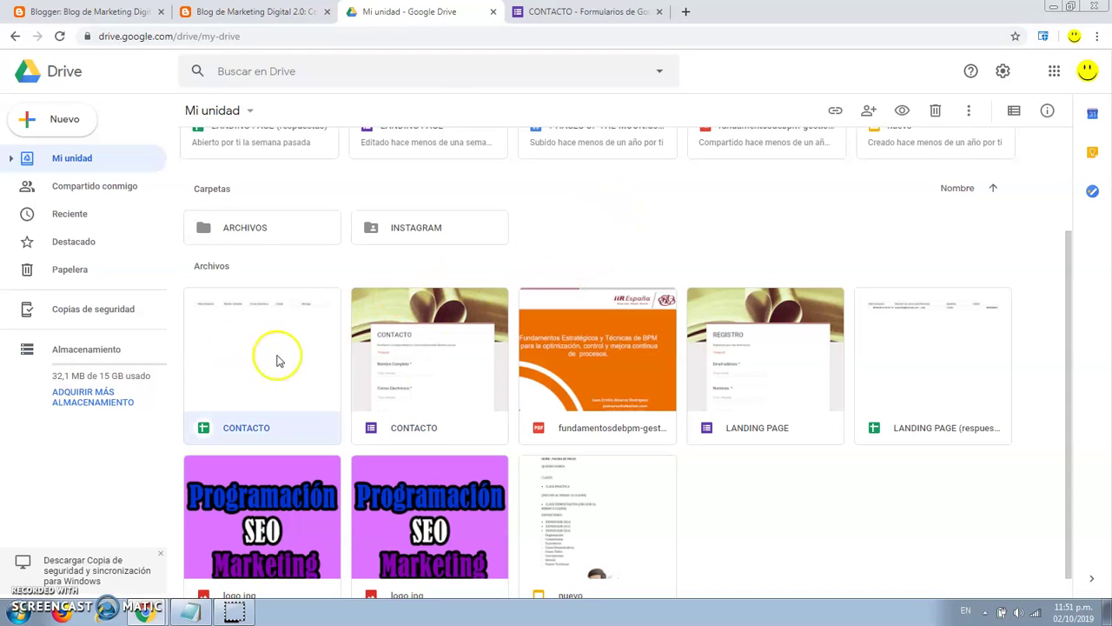
left_click(449, 358)
scroll(615, 234, "up", 2)
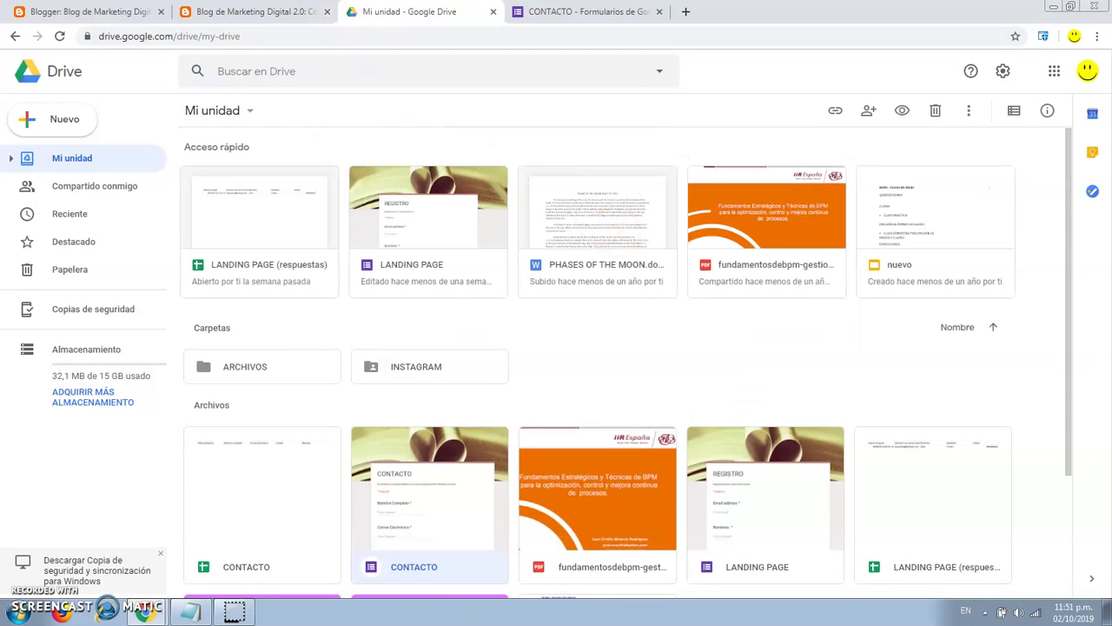
key("ctrl+shift+Tab")
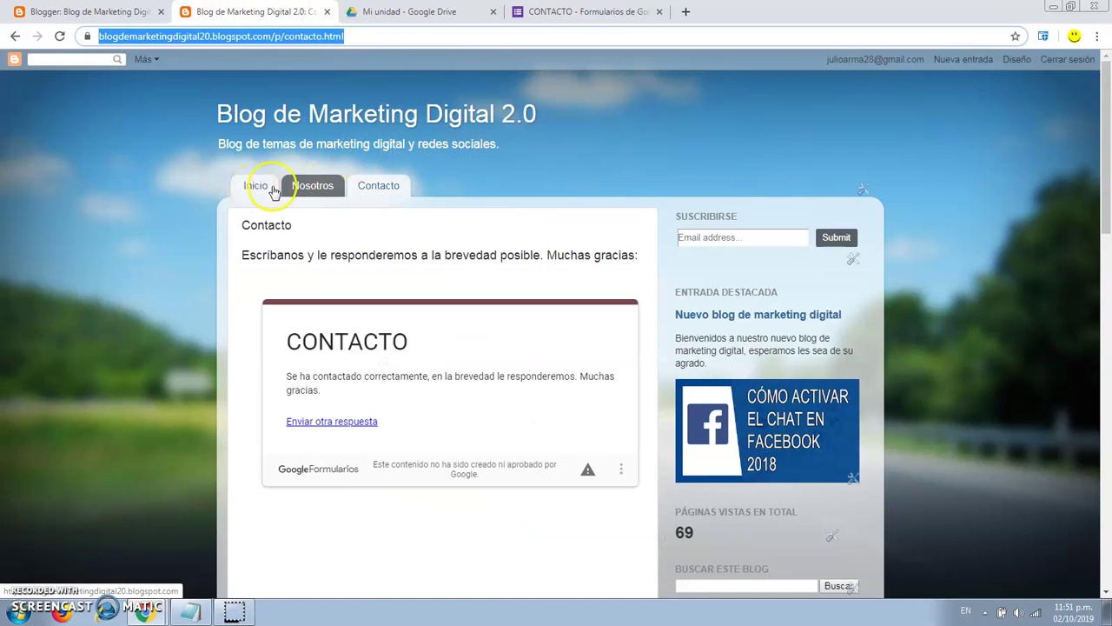
Reload the blog's Contacto page, look over the embedded CONTACTO form, and return to the dashboard.
left_click(382, 192)
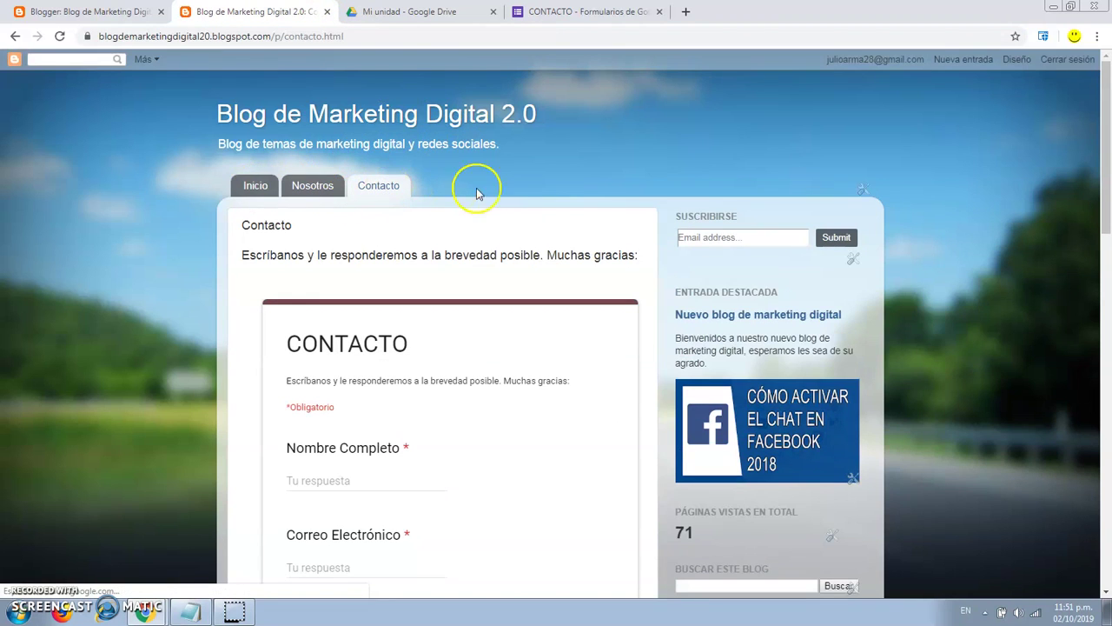
scroll(609, 218, "down", 3)
scroll(614, 222, "down", 2)
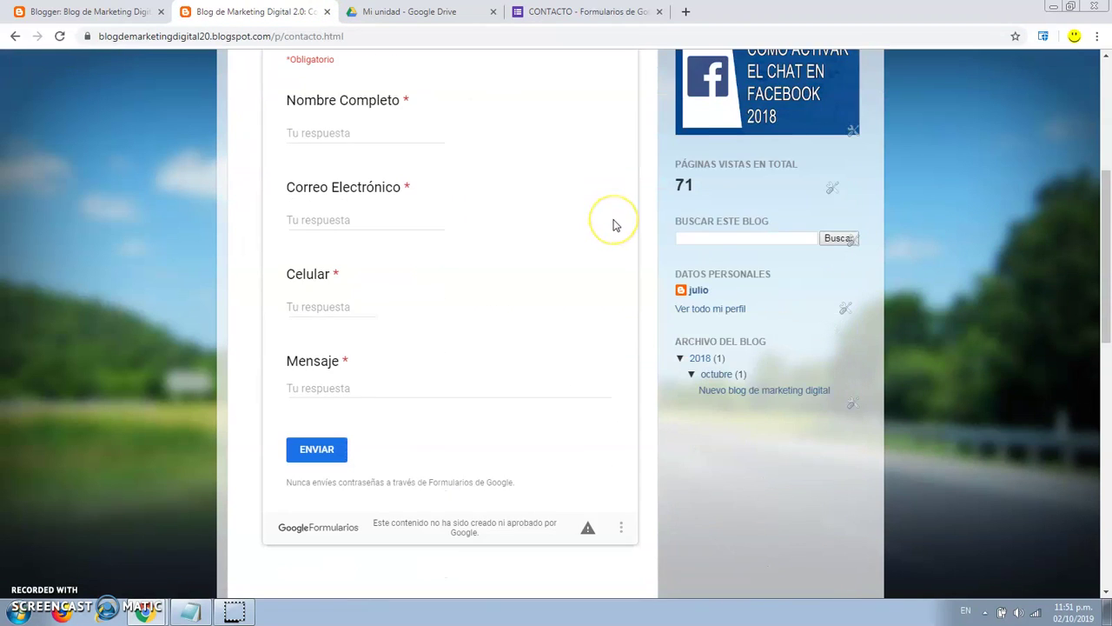
scroll(614, 225, "up", 4)
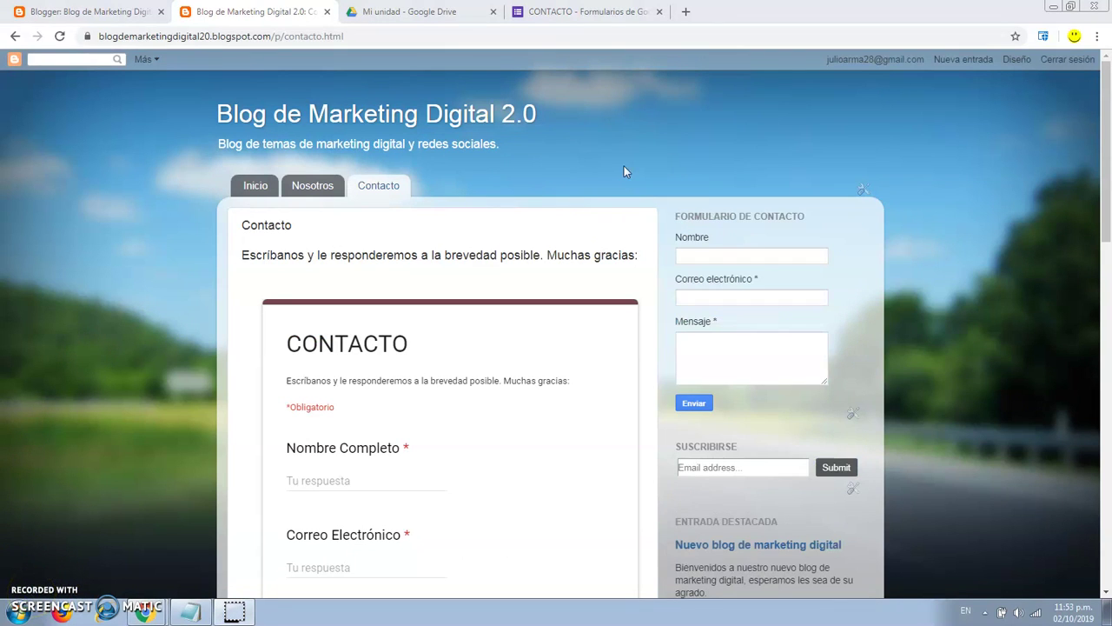
left_click(655, 218)
left_click(660, 220)
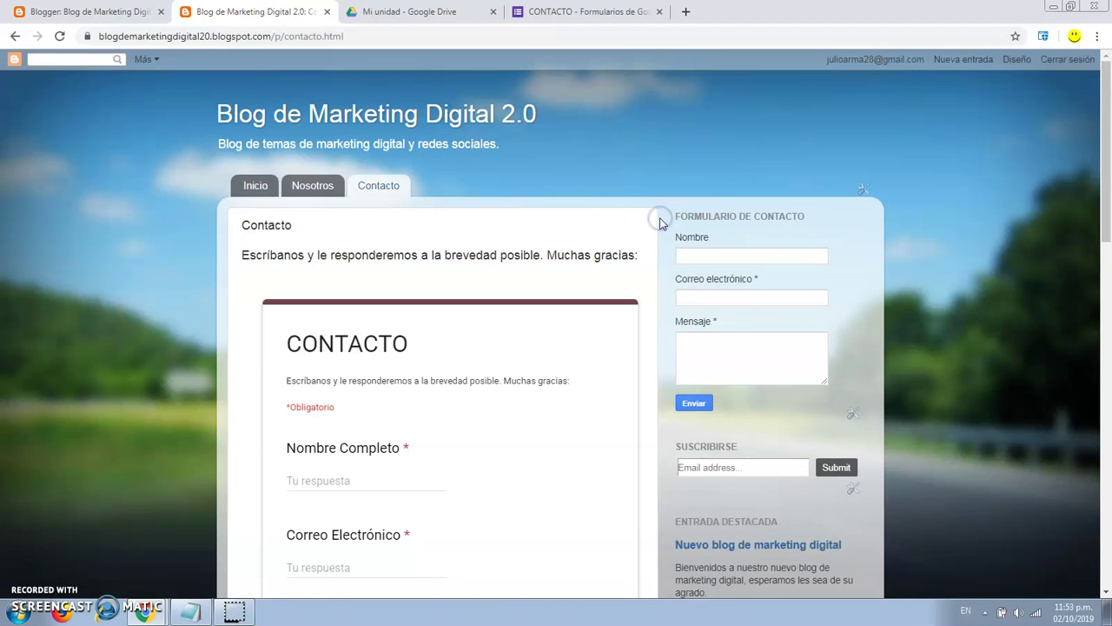
scroll(659, 223, "down", 3)
scroll(659, 222, "up", 3)
key("ctrl+shift+Tab")
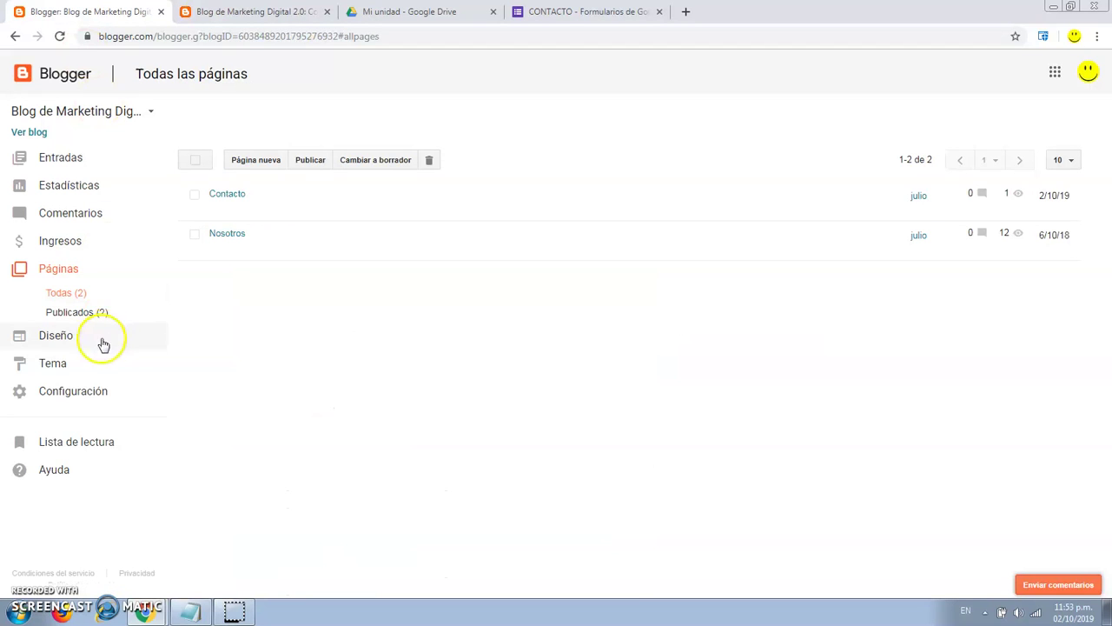
Open the Diseño layout editor and check the live blog's footer.
left_click(70, 339)
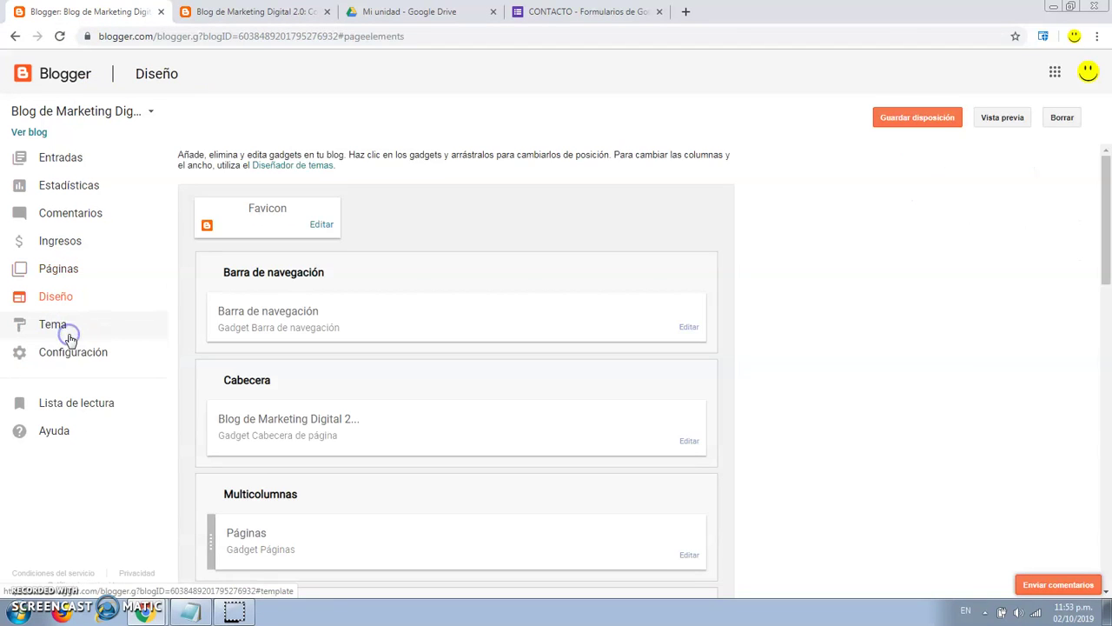
scroll(760, 317, "down", 7)
scroll(758, 316, "down", 6)
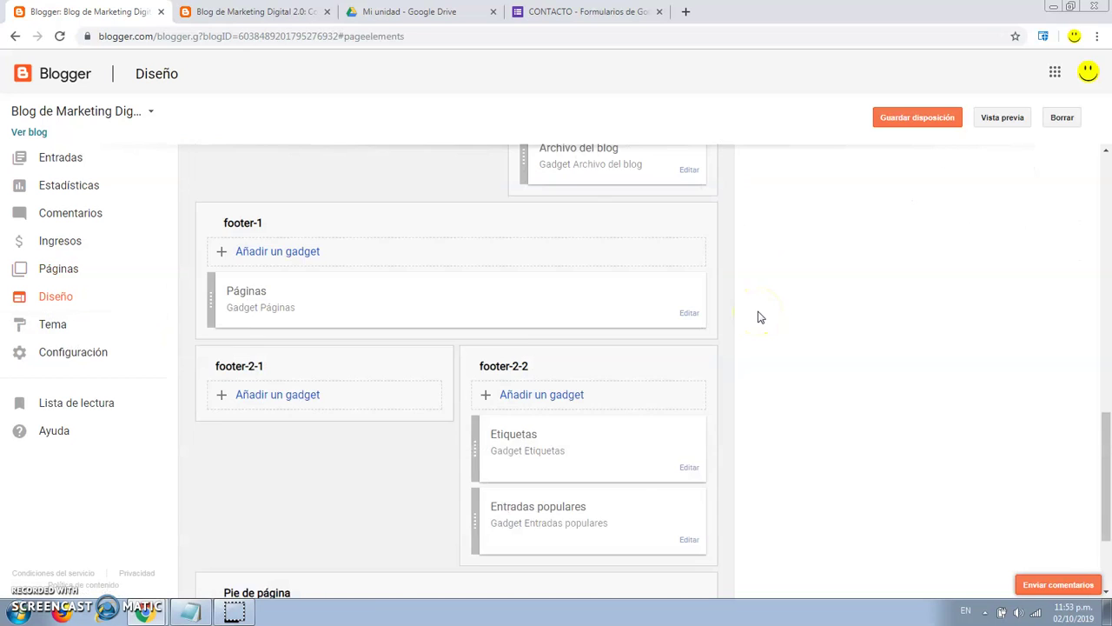
scroll(758, 315, "up", 2)
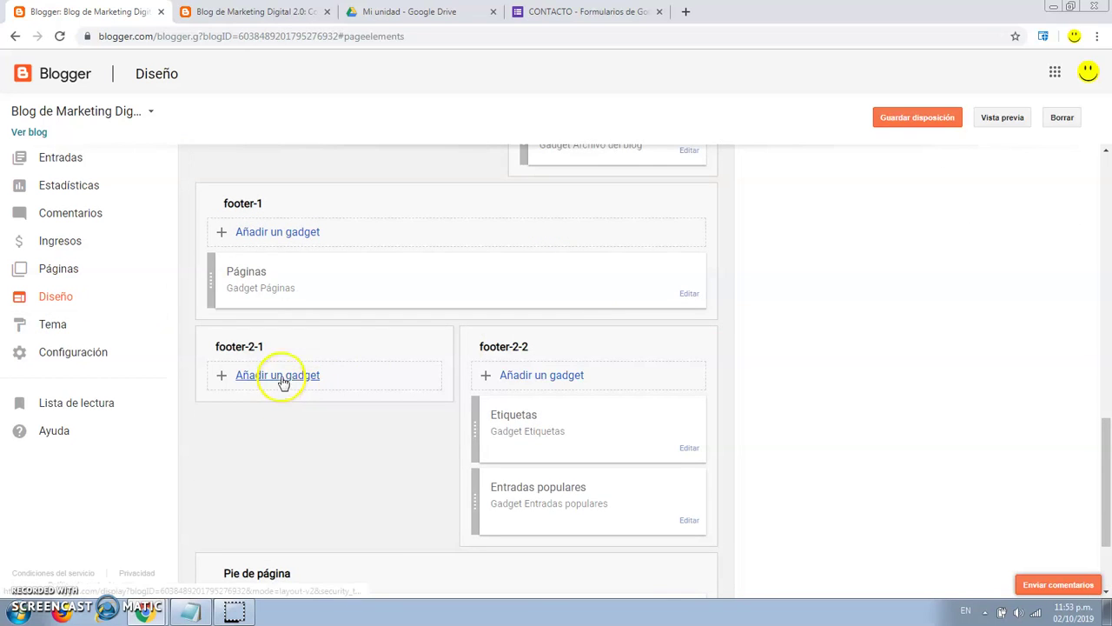
left_click(254, 11)
left_click_drag(1102, 129, 1108, 476)
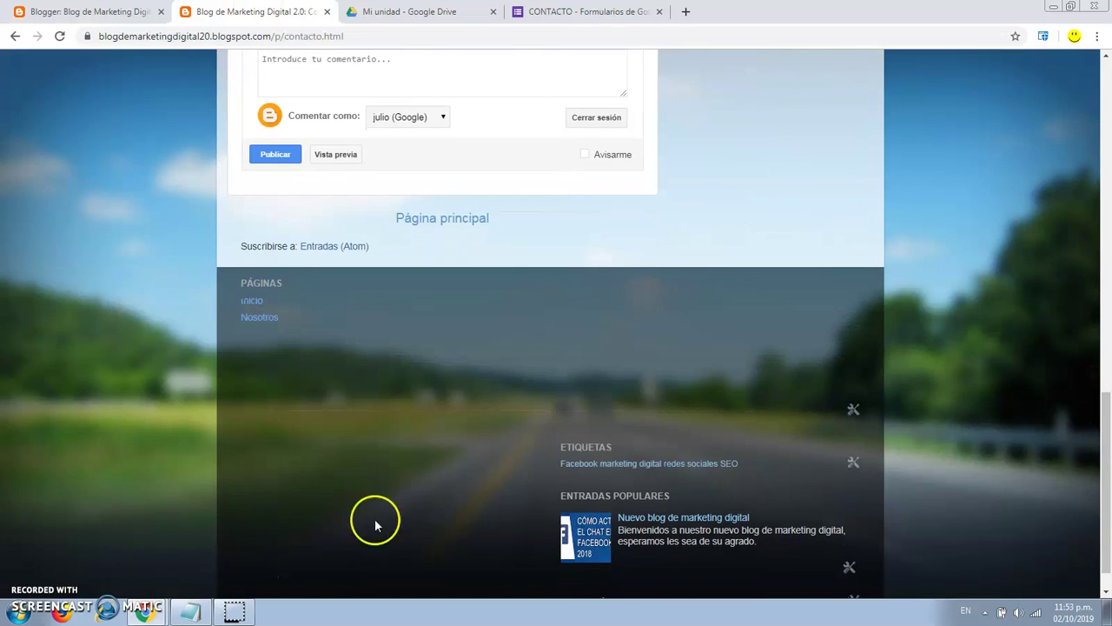
key("ctrl+shift+Tab")
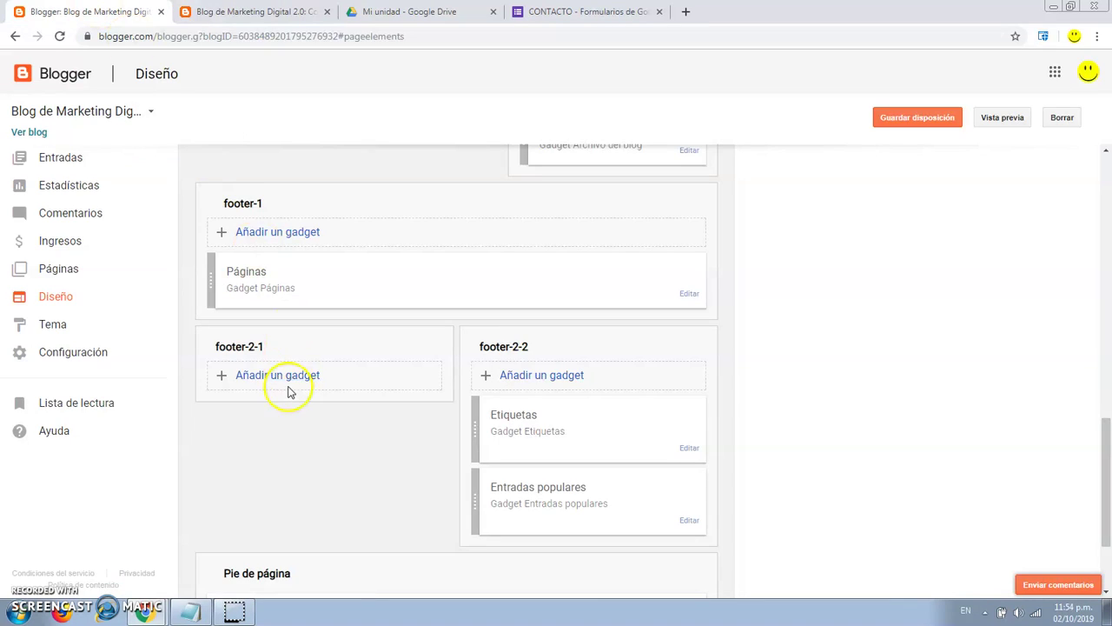
Add a Formulario de contacto gadget to footer-2-1, position it, and save the layout.
left_click(288, 379)
left_click_drag(447, 119, 472, 409)
left_click(422, 298)
left_click(94, 219)
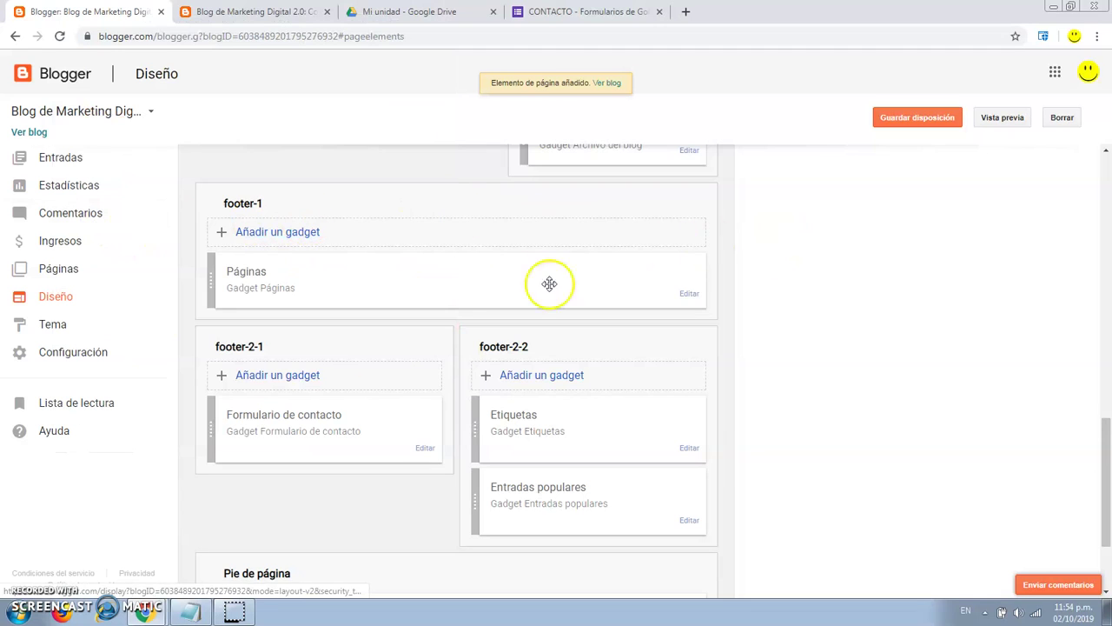
left_click(923, 122)
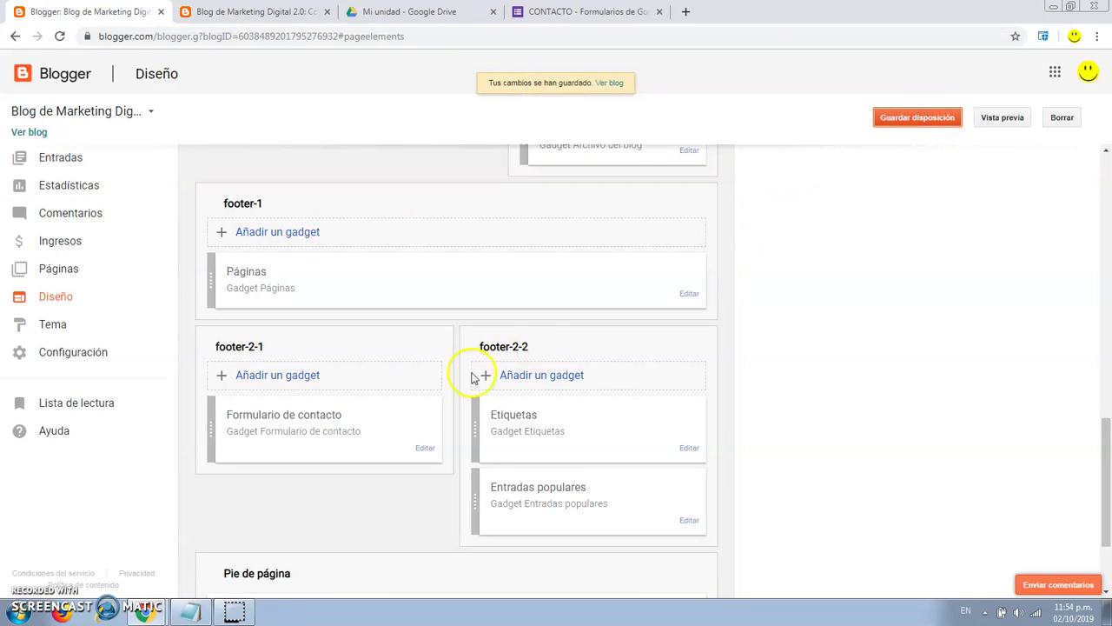
left_click_drag(367, 418, 370, 431)
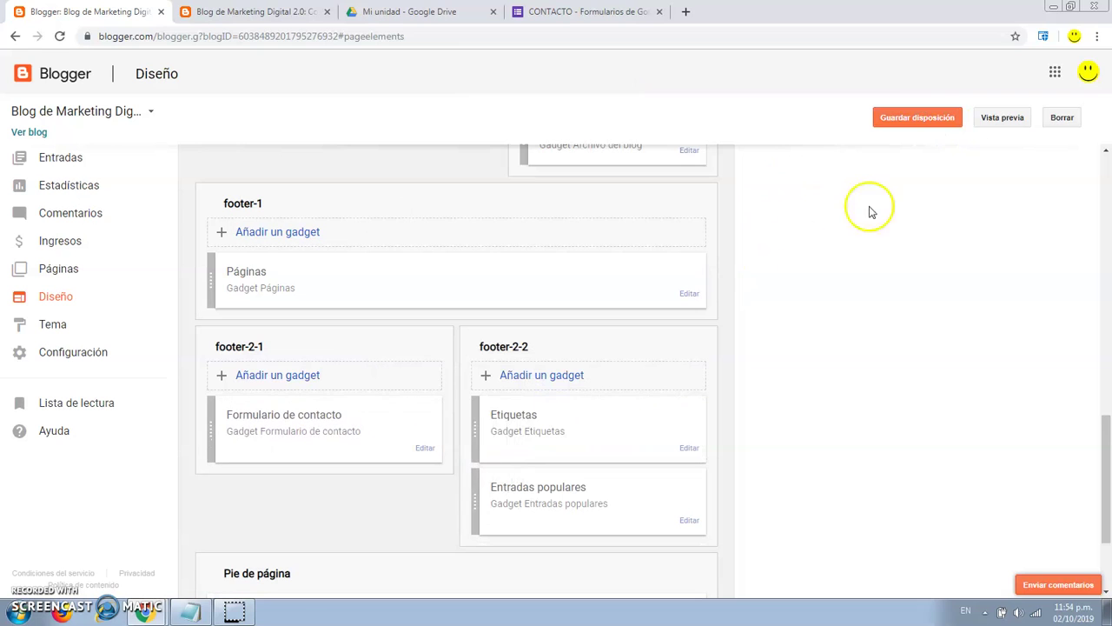
left_click(931, 121)
Reload the live blog and check the footer's Nombre, Correo electrónico and Mensaje contact form.
key("ctrl+Tab")
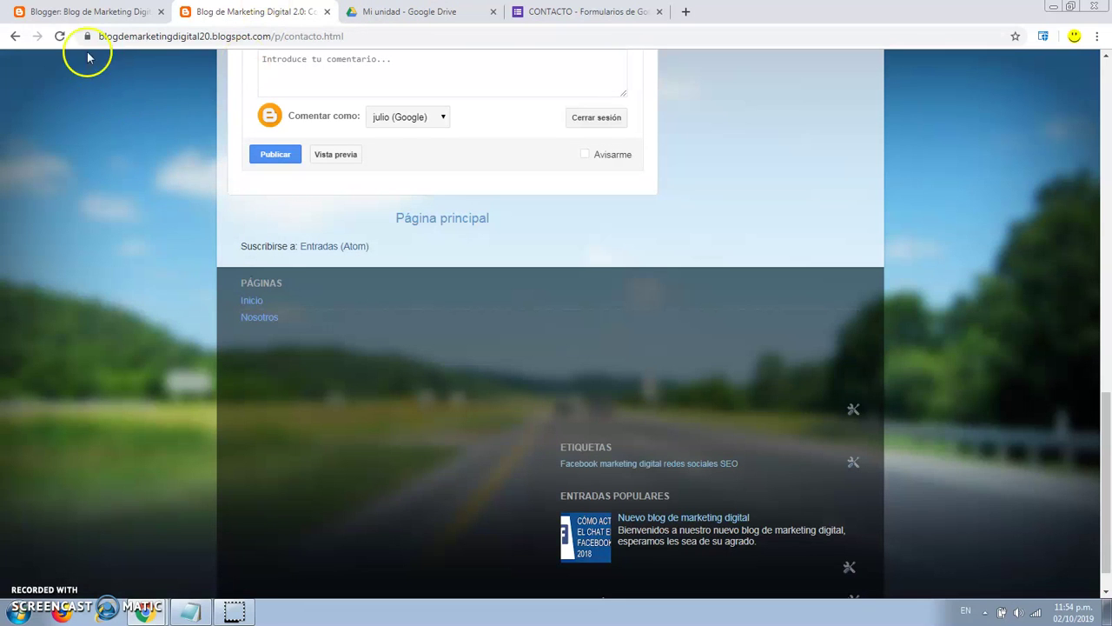
left_click(66, 35)
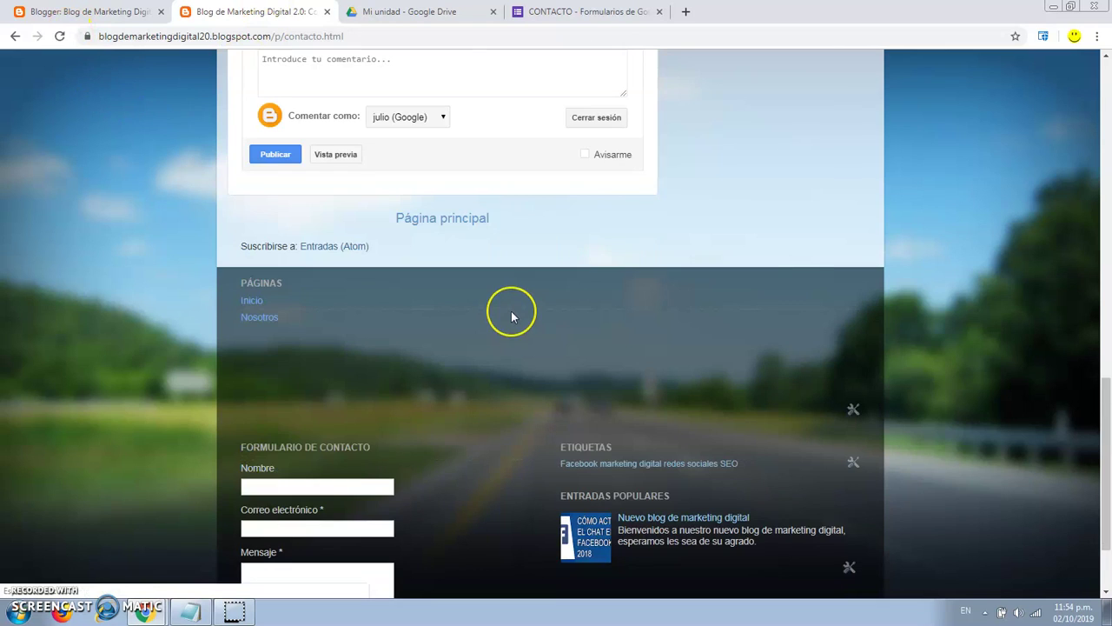
scroll(511, 313, "down", 2)
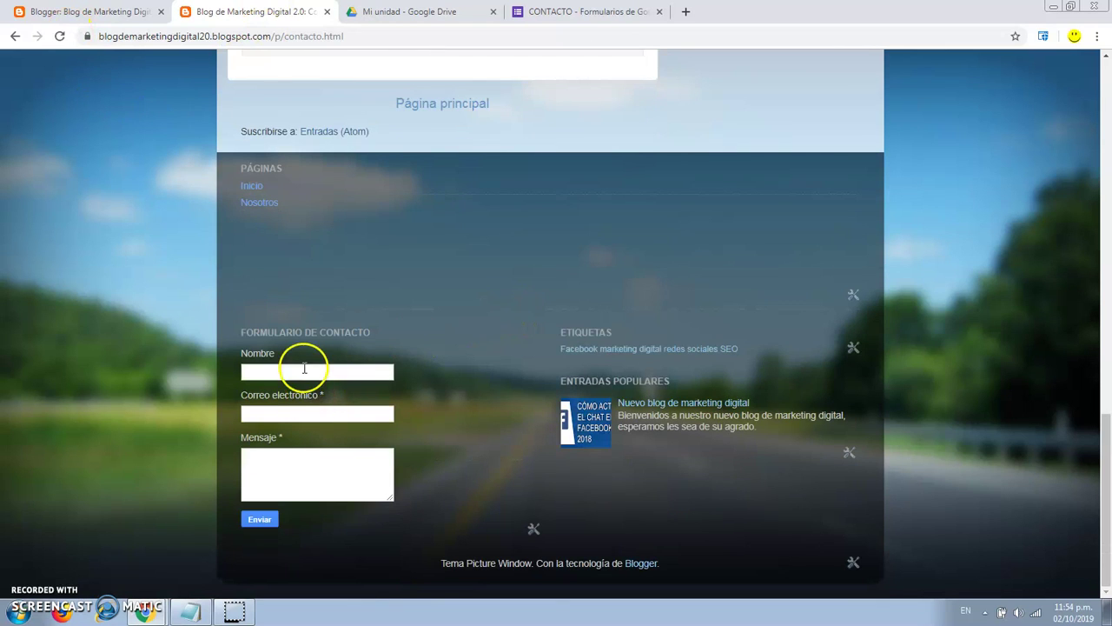